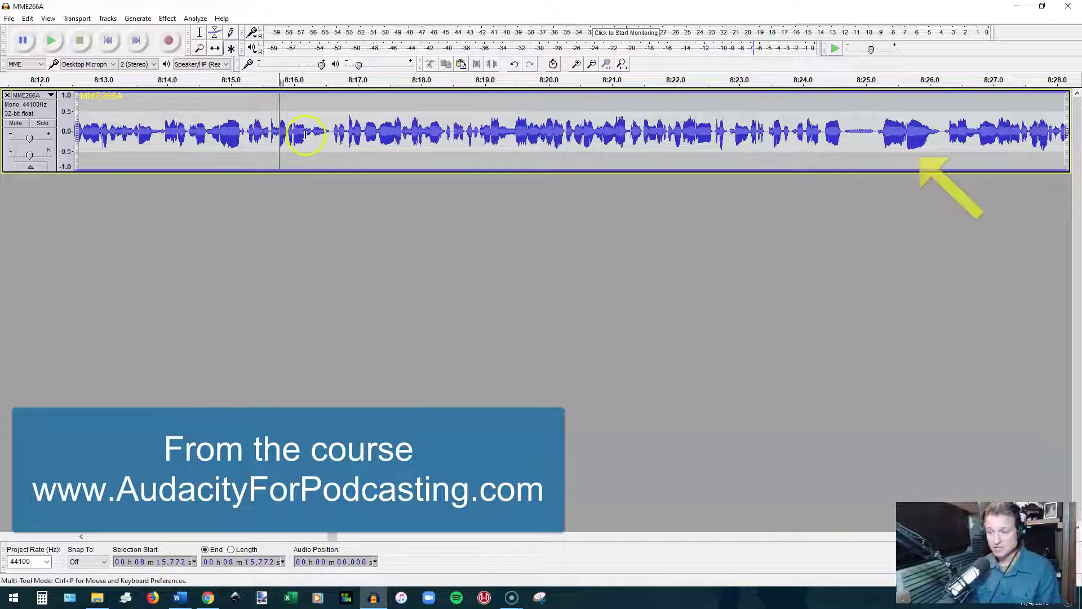
- Play the track from 8:15.772 and examine the waveform of the repeated word between about 8:25.3 and 8:26.1
key("space")
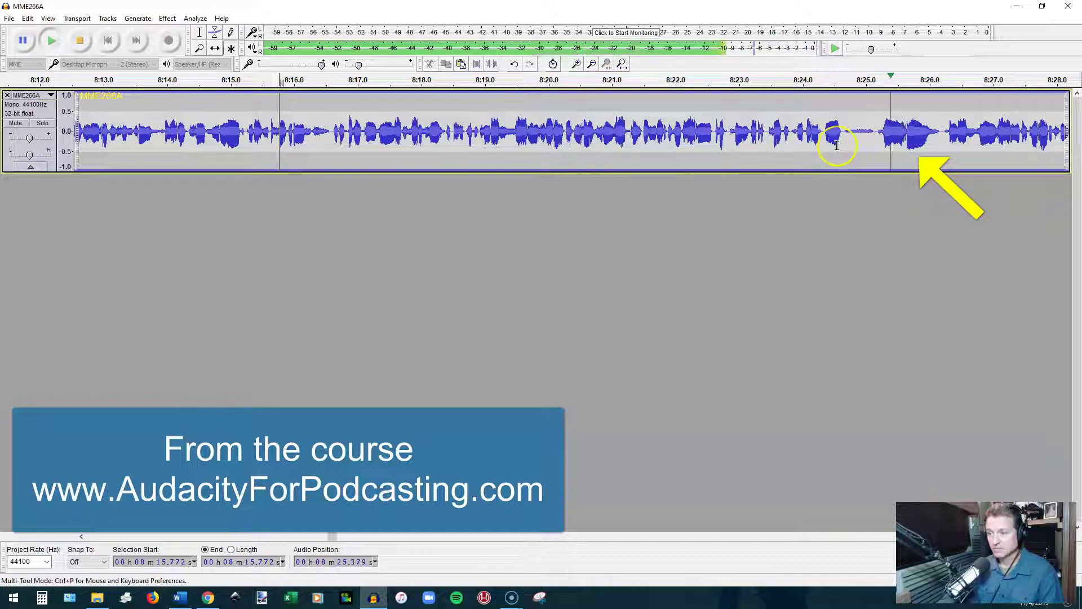
key("space")
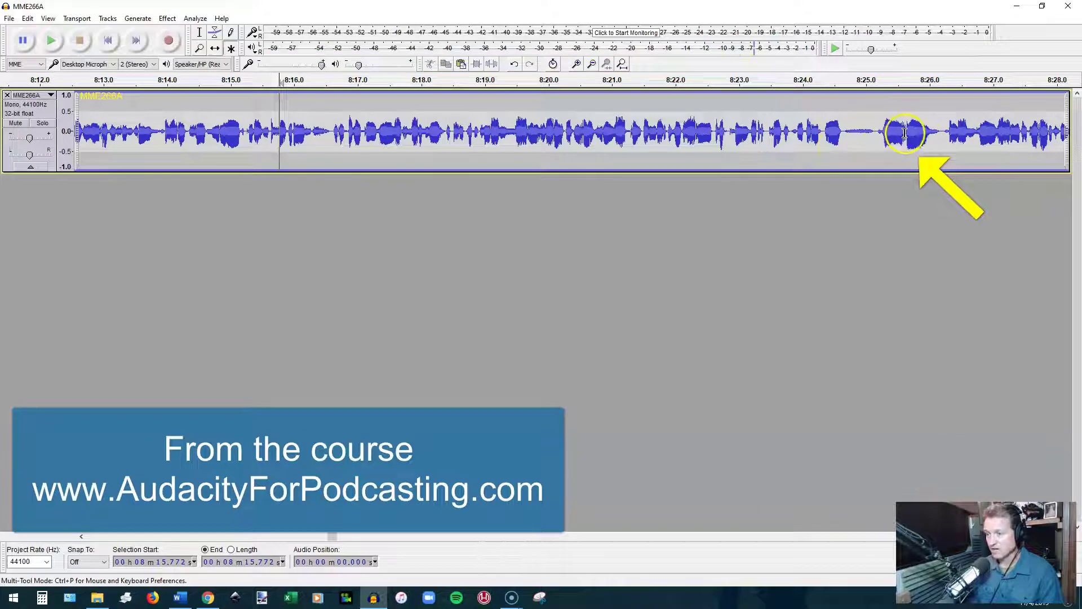
left_click(876, 135)
scroll(882, 140, "up", 2, "ctrl")
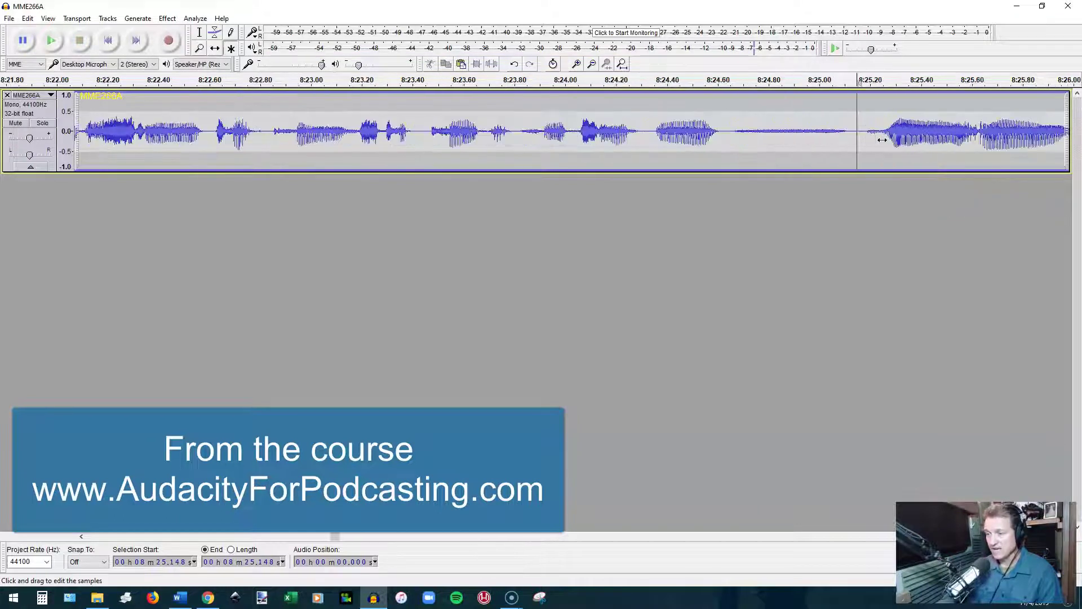
scroll(701, 164, "right", 10)
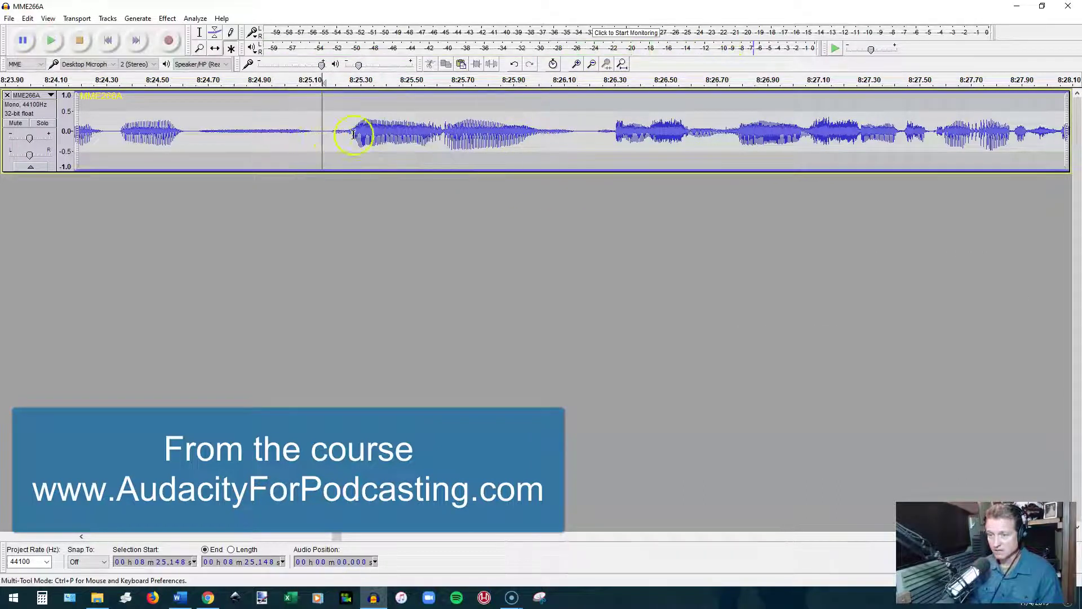
left_click_drag(442, 130, 576, 128)
left_click(389, 136)
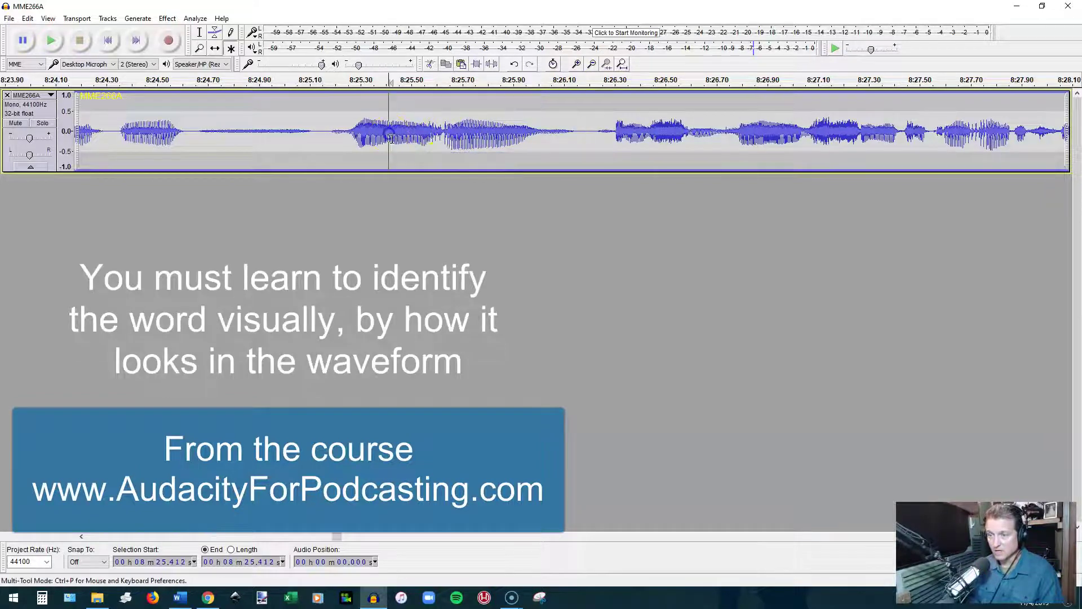
- Cut the audio from 8:25.626 to 8:26.154, starting at the quiet gap inside the spoken phrase
scroll(443, 161, "up", 3, "ctrl")
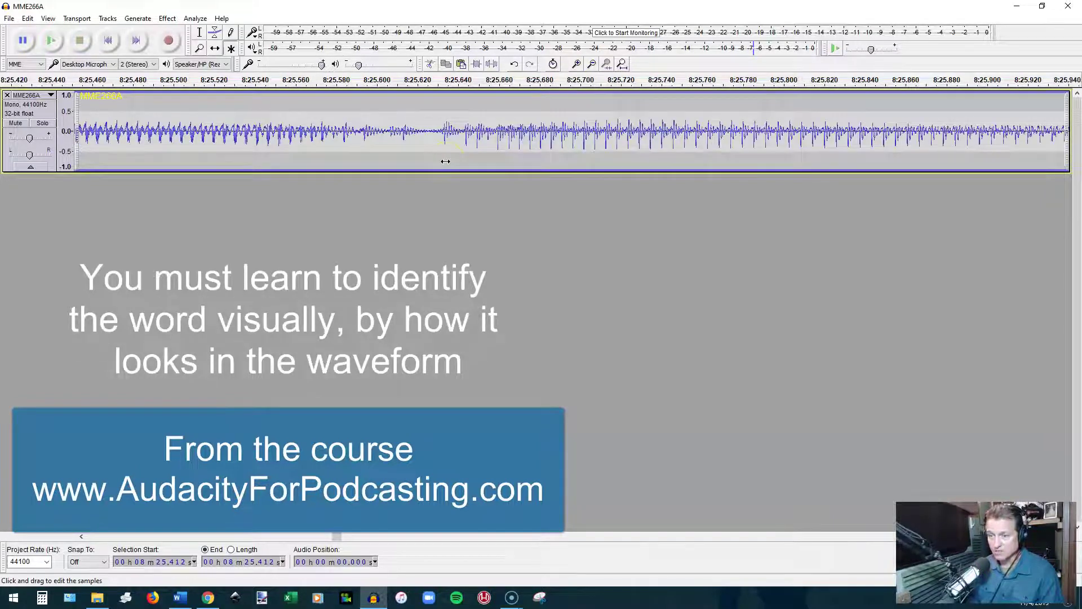
scroll(445, 161, "up", 1, "ctrl")
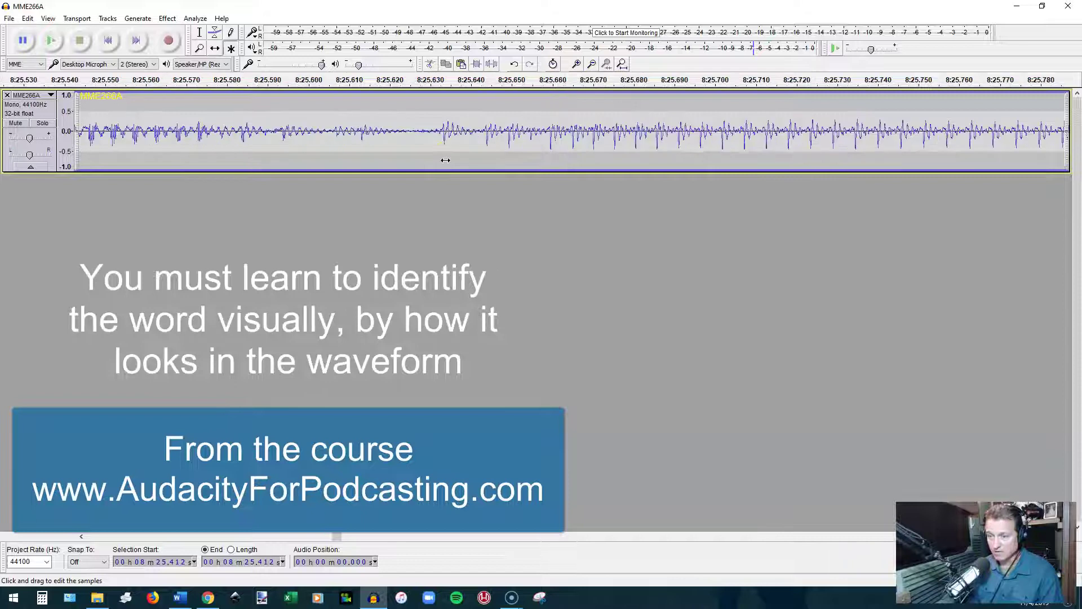
left_click(417, 135)
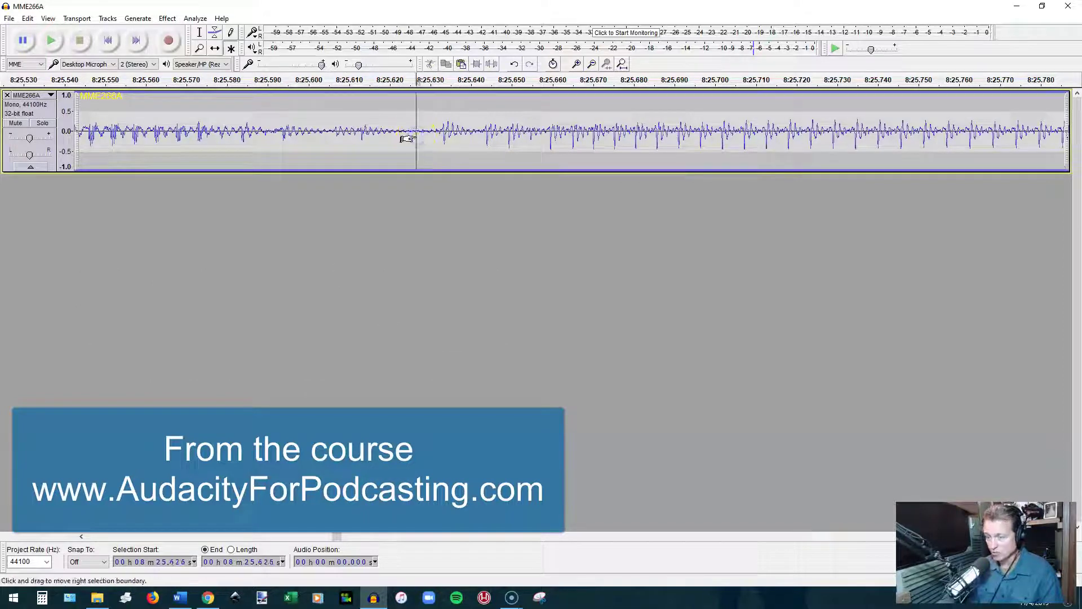
scroll(407, 138, "down", 3, "ctrl")
left_click_drag(416, 139, 673, 158)
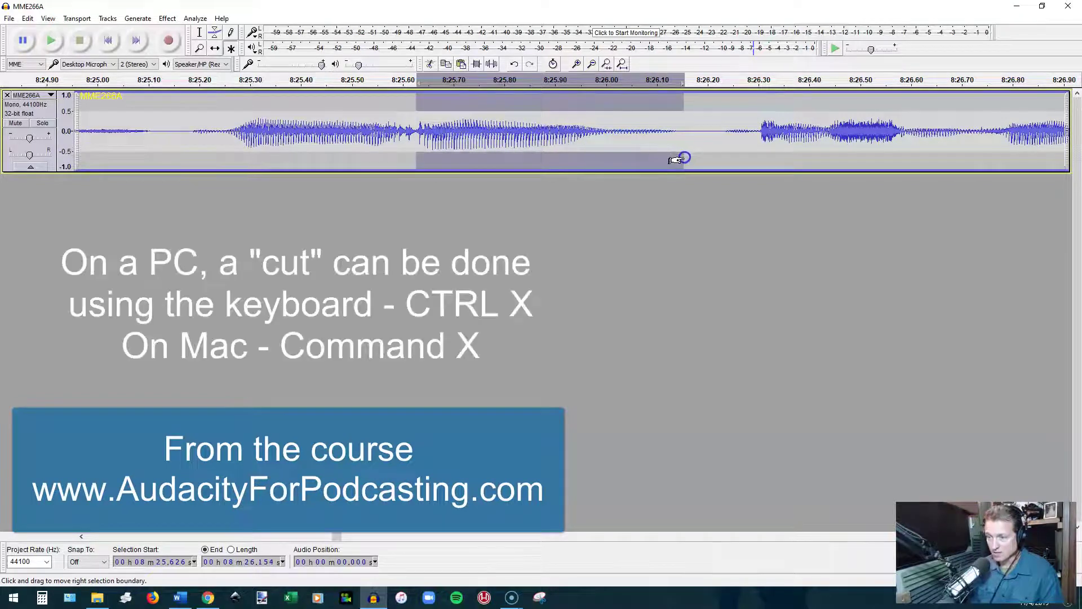
key("ctrl+x")
- Play back the edit from 8:23.368 and inspect the waveform around the cut near 8:25.6
scroll(619, 136, "down", 2, "ctrl")
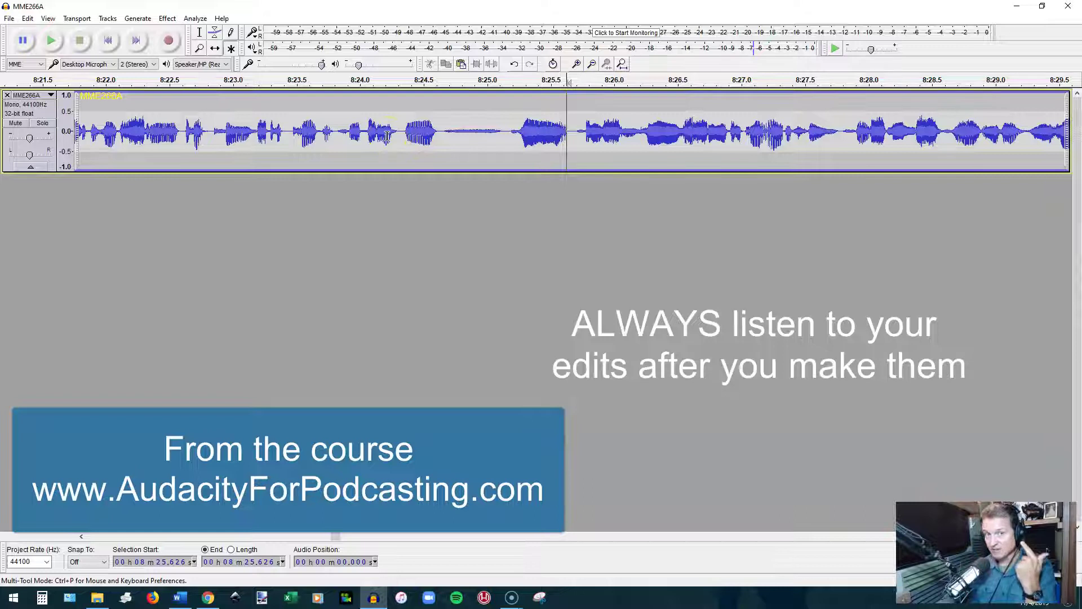
left_click(280, 133)
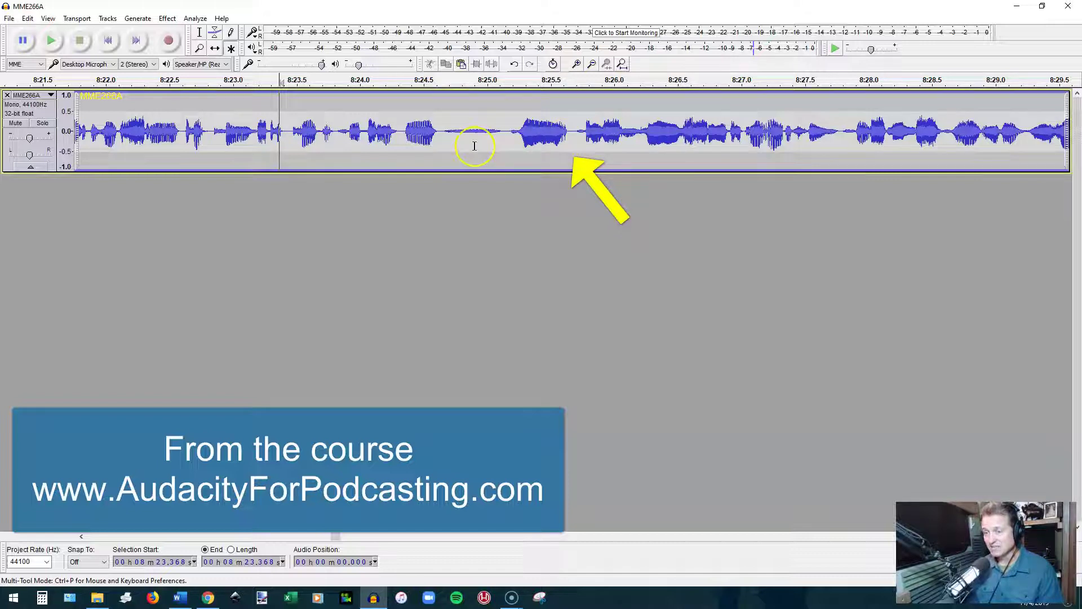
key("space")
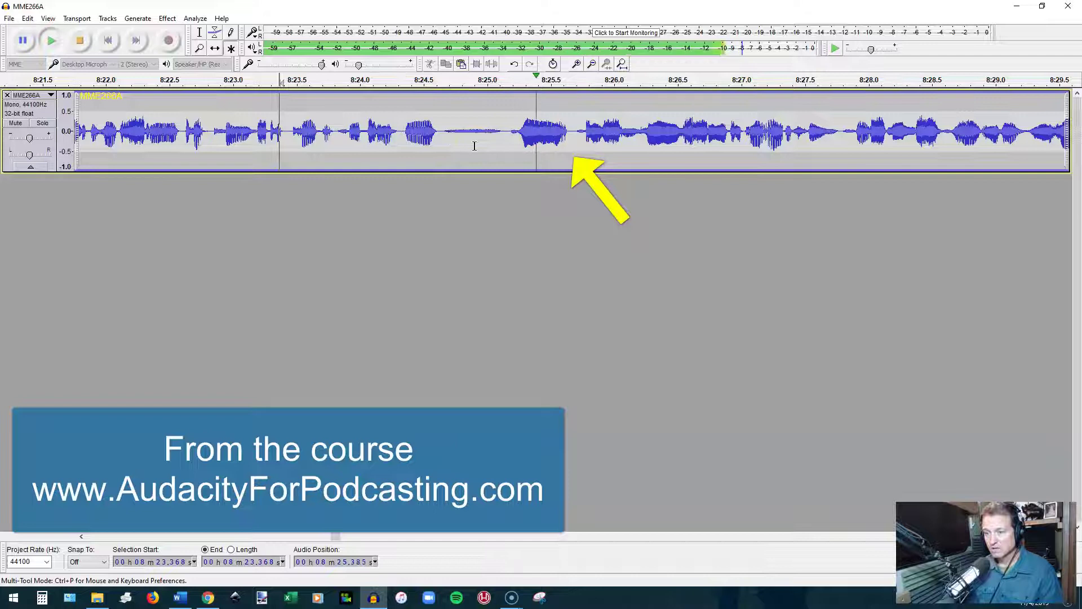
key("space")
left_click(575, 132)
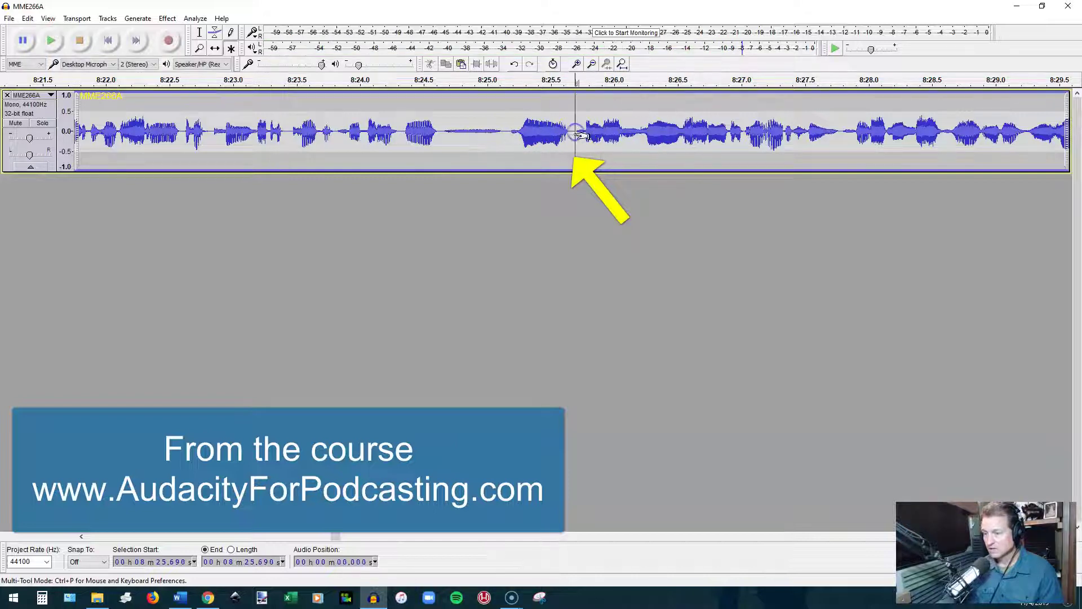
scroll(561, 139, "up", 2)
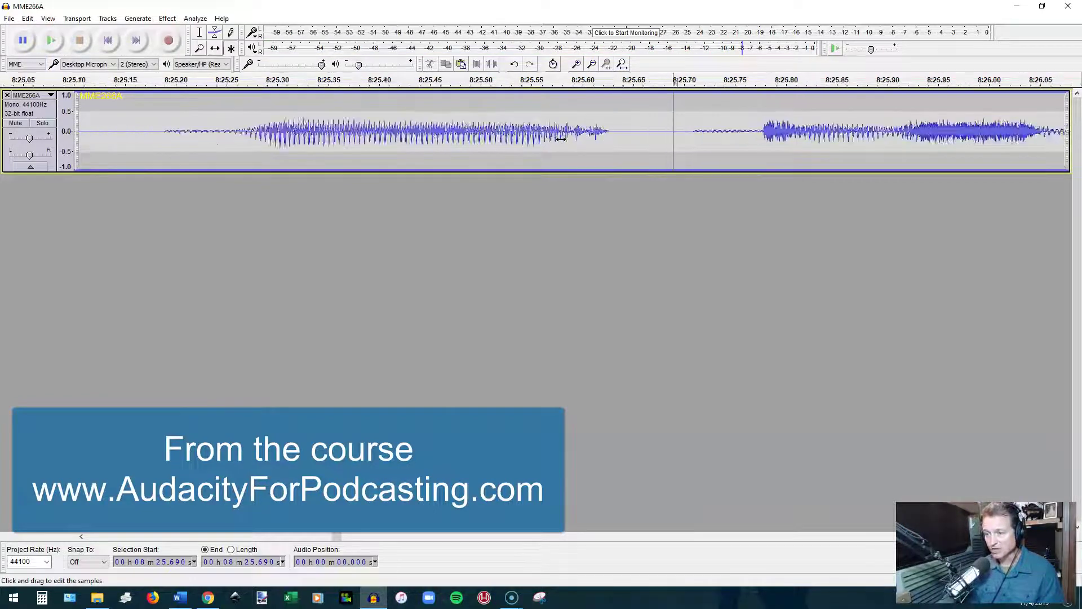
scroll(395, 136, "down", 2)
left_click(360, 134)
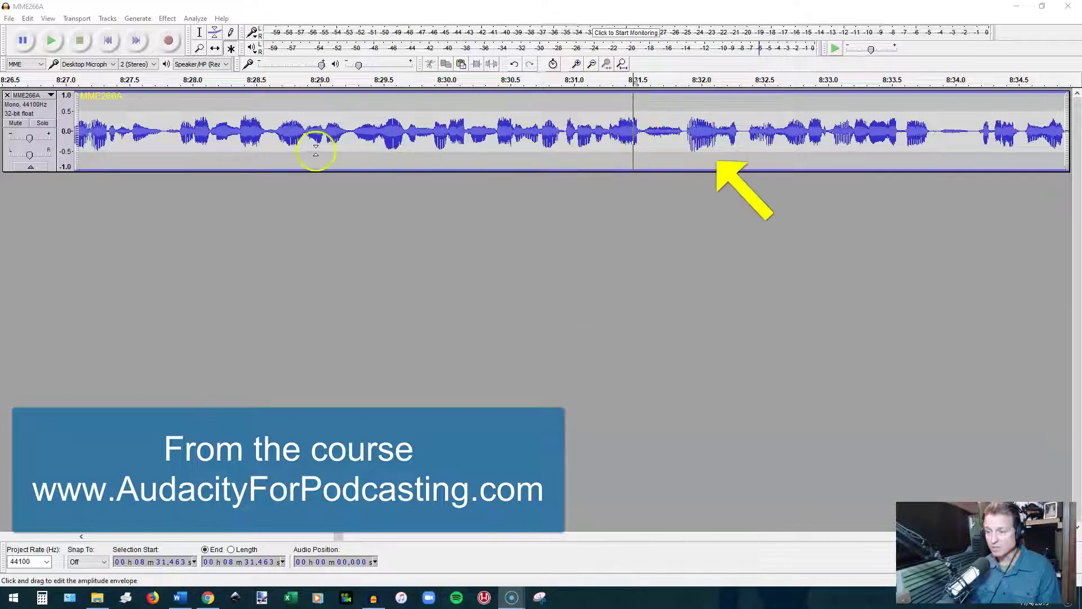
- Play the track from 8:28.942 to locate the next unwanted sound near 8:32
left_click(312, 142)
key("space")
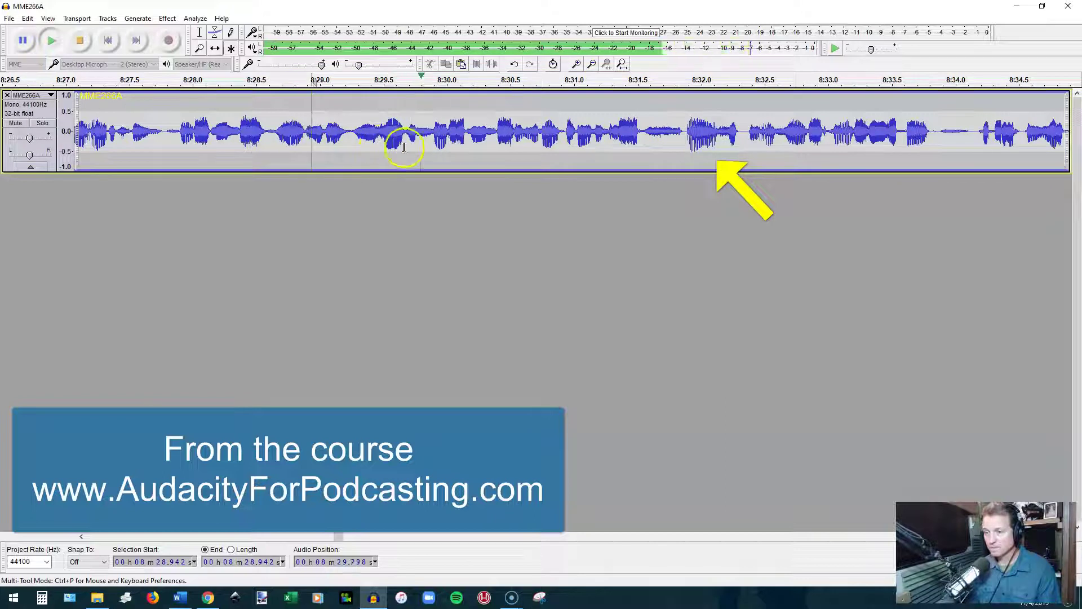
key("space")
left_click_drag(720, 139, 682, 142)
left_click(559, 138)
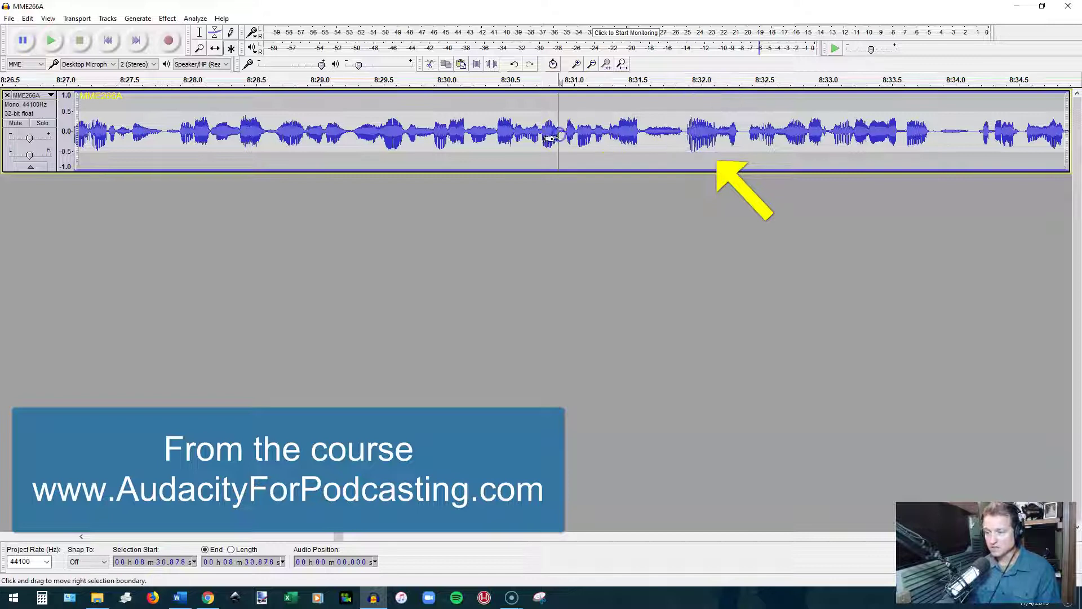
- Replay the passage from 8:30.273 to pinpoint the unwanted sound around 8:32
scroll(631, 141, "up", 1)
scroll(626, 144, "right", 1)
left_click(244, 140)
key("space")
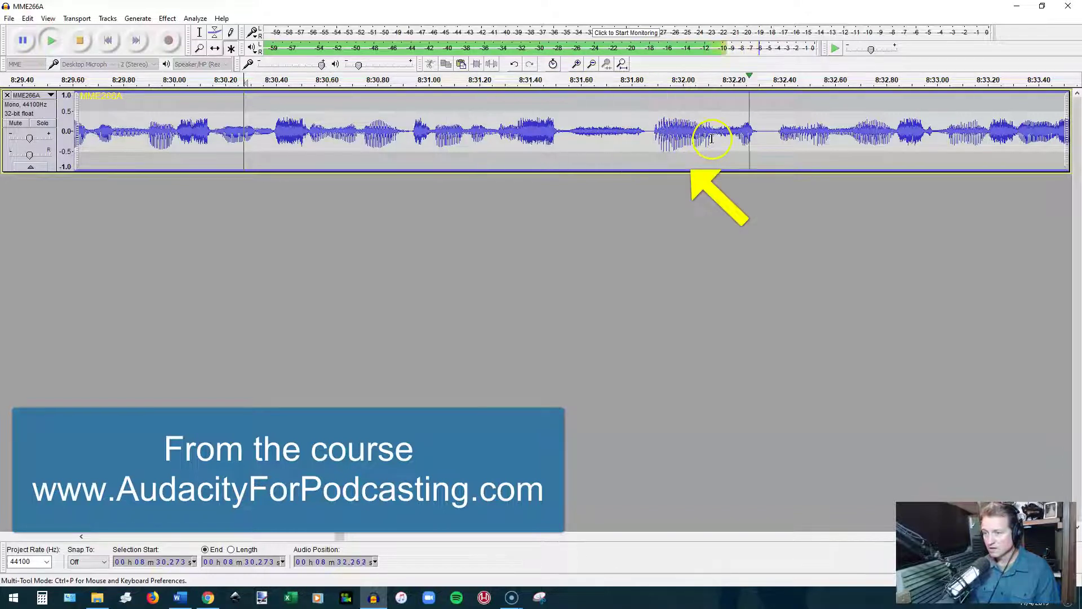
key("space")
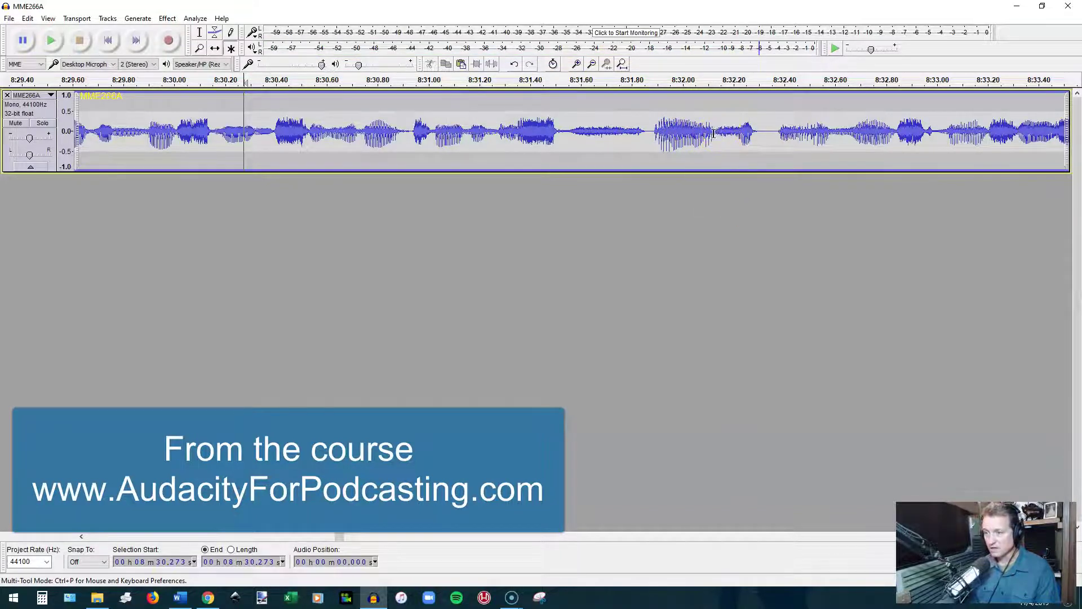
- Delete the unwanted sound from 8:31.884 to 8:32.121, ending where its waveform meets the next sound
scroll(716, 138, "up", 2, "ctrl")
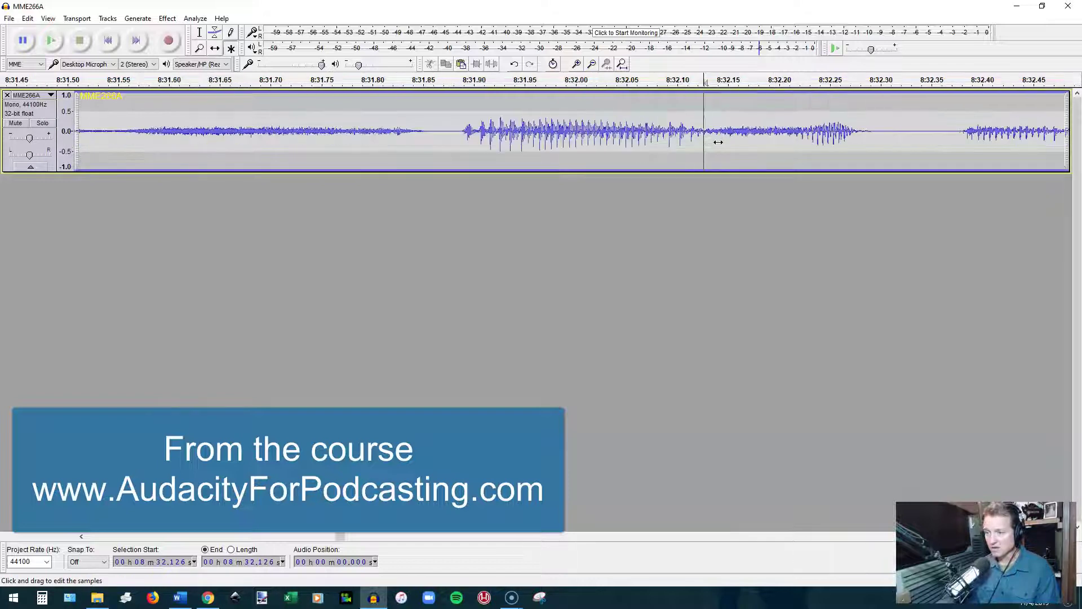
scroll(684, 142, "up", 1, "ctrl")
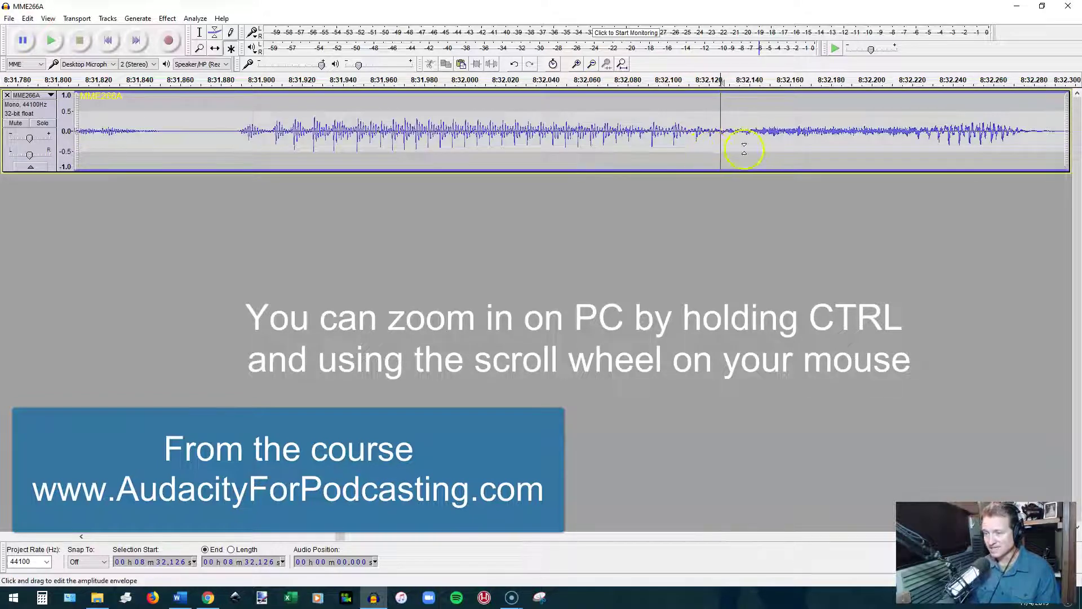
scroll(725, 138, "up", 1, "ctrl")
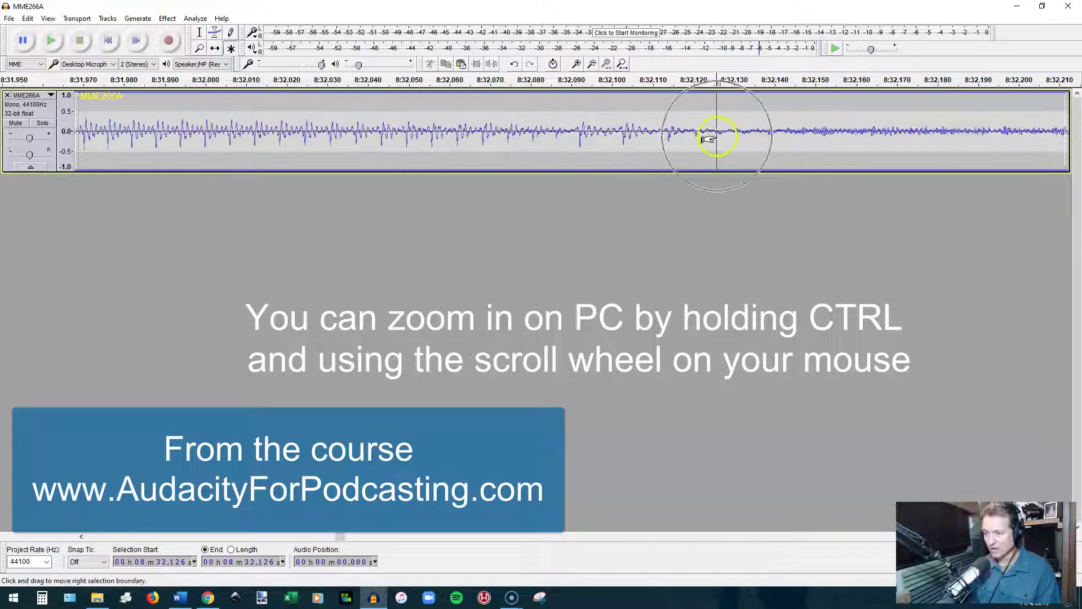
scroll(708, 138, "down", 4, "ctrl")
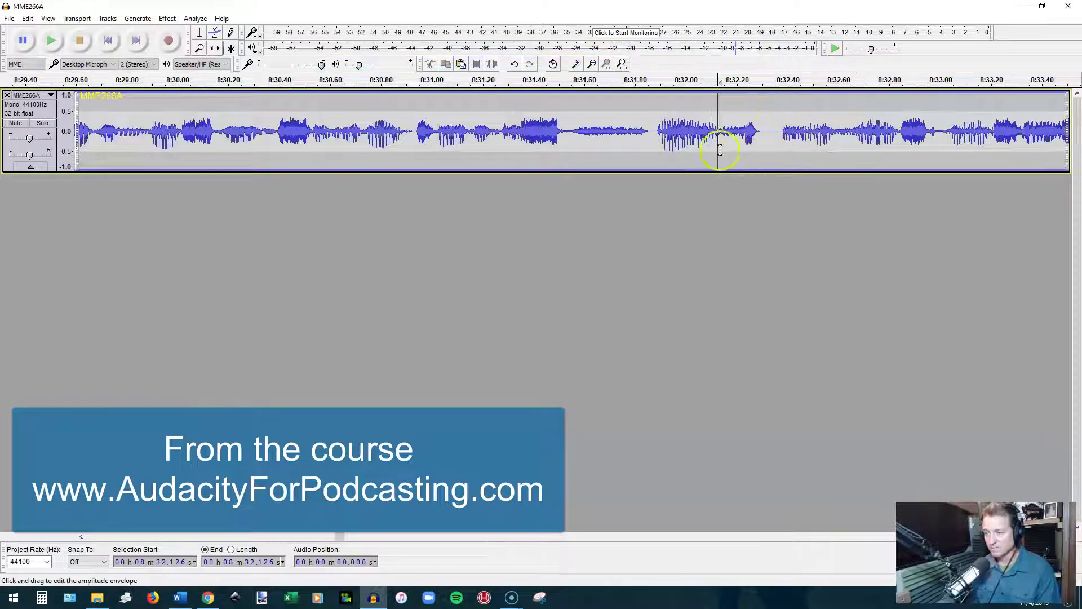
scroll(709, 145, "up", 1, "ctrl")
scroll(709, 145, "up", 2, "ctrl")
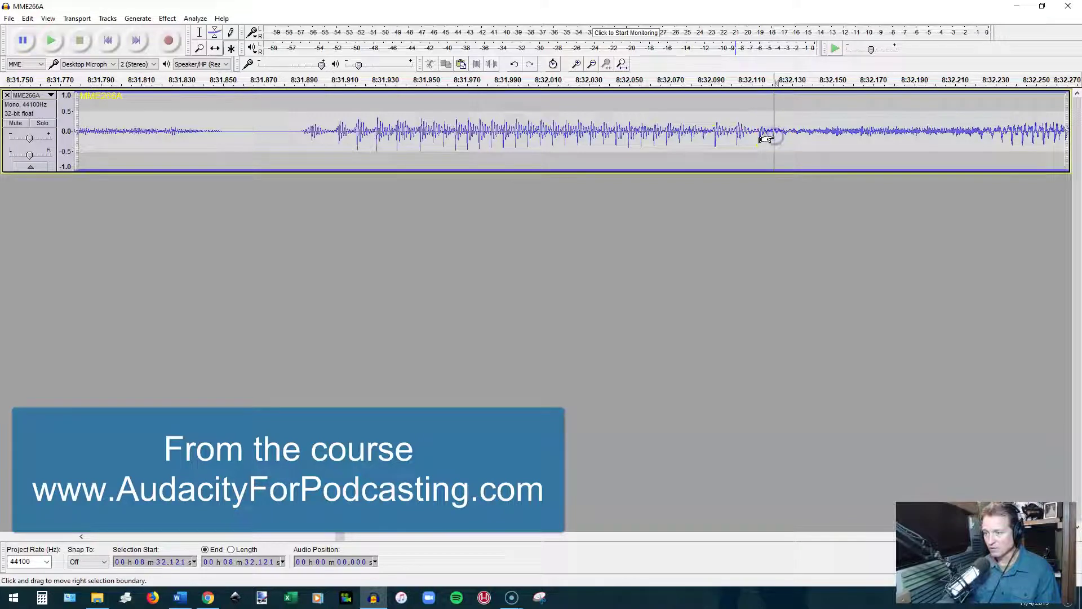
scroll(767, 139, "down", 3, "ctrl")
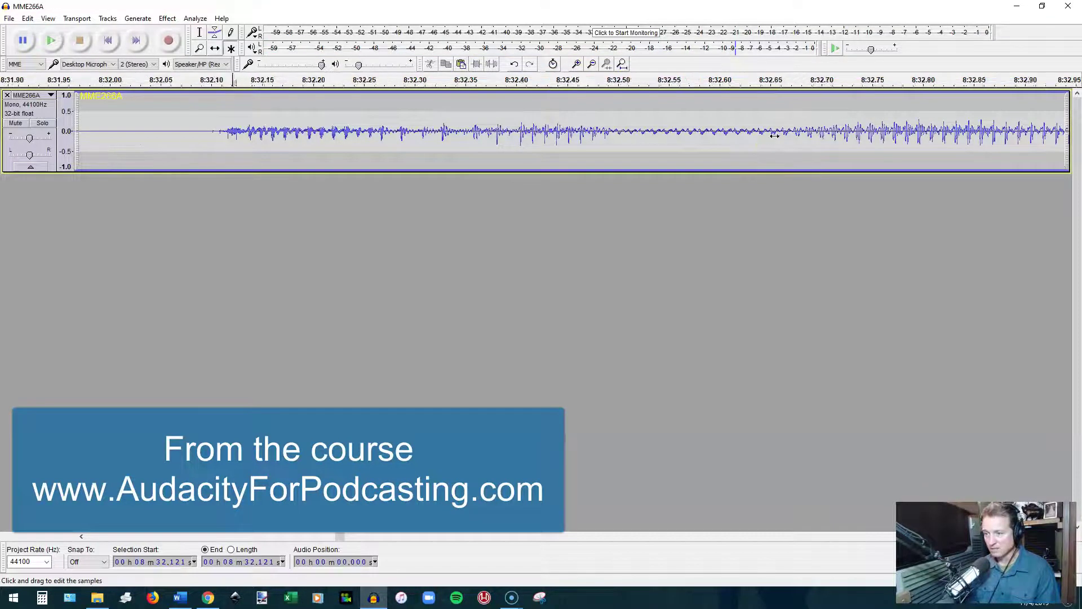
scroll(623, 157, "up", 1, "ctrl")
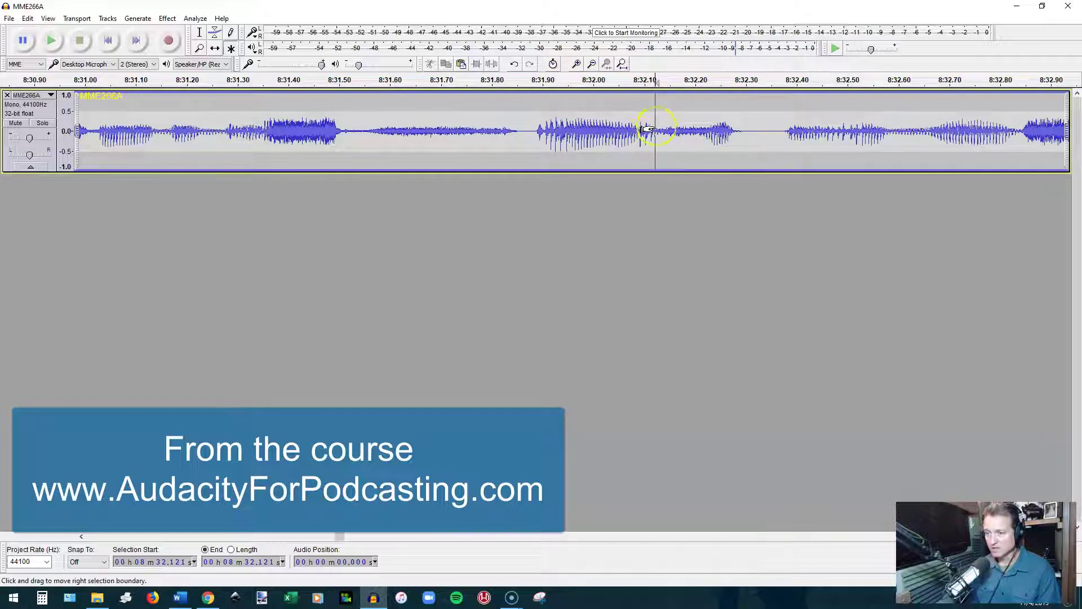
left_click_drag(656, 126, 534, 148)
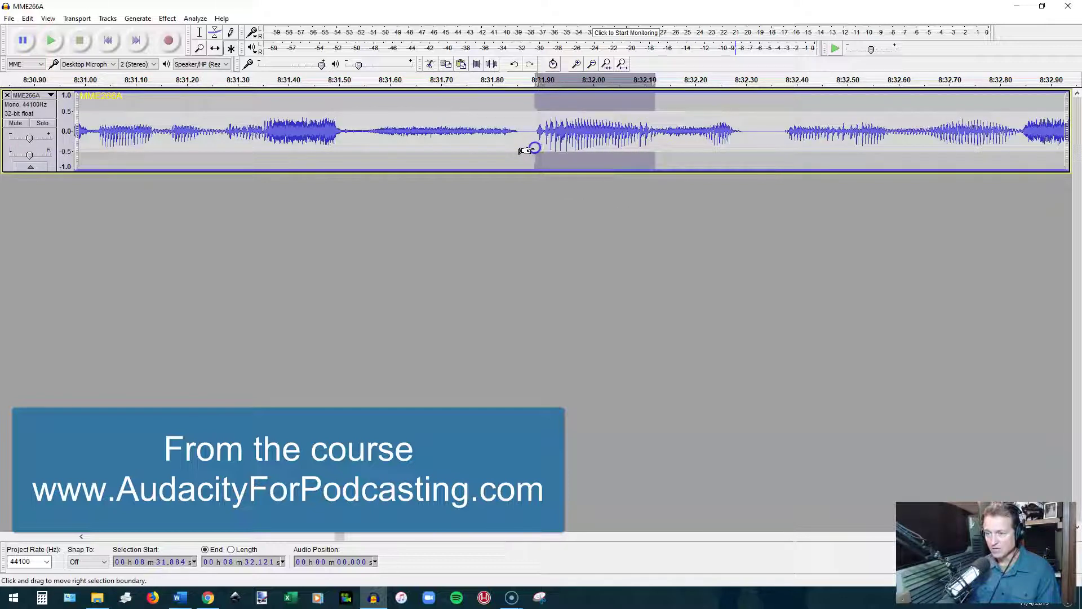
key("Delete")
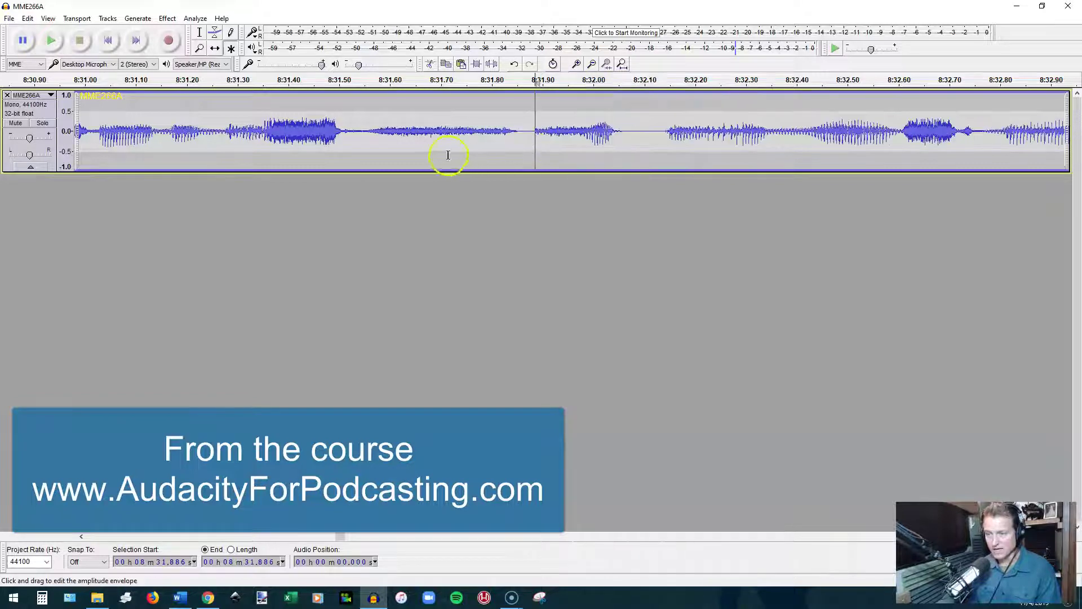
- Play back the join of the latest edit, including a run starting at 8:31.043
left_click(397, 132)
key("space")
key("space")
left_click(106, 135)
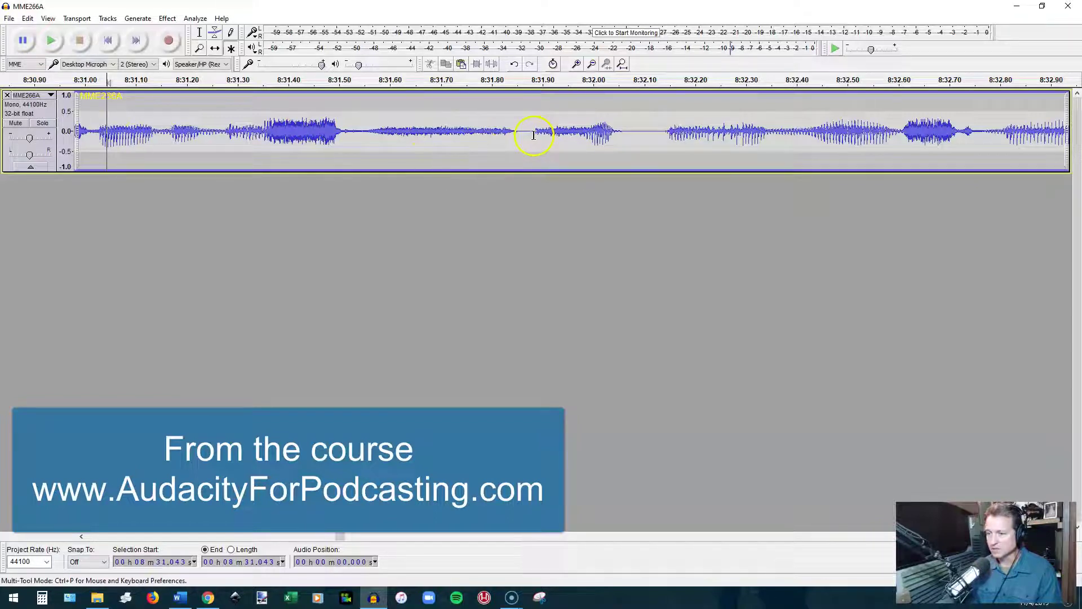
key("space")
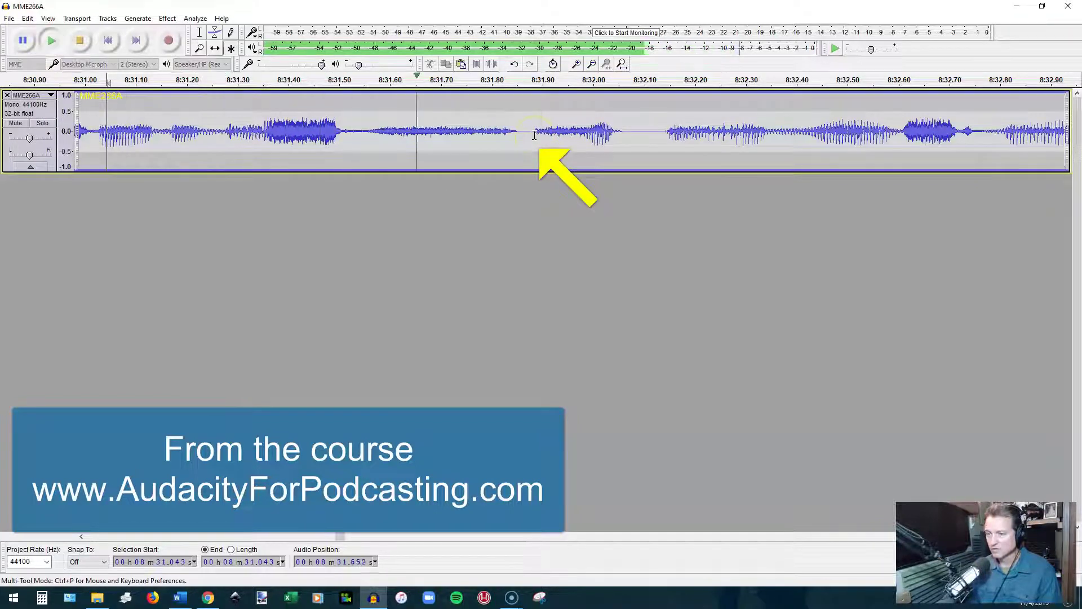
key("space")
- Apply a Fade In to the abrupt start of the sound after the edit, from 8:31.886 to 8:31.896
scroll(535, 135, "up", 4)
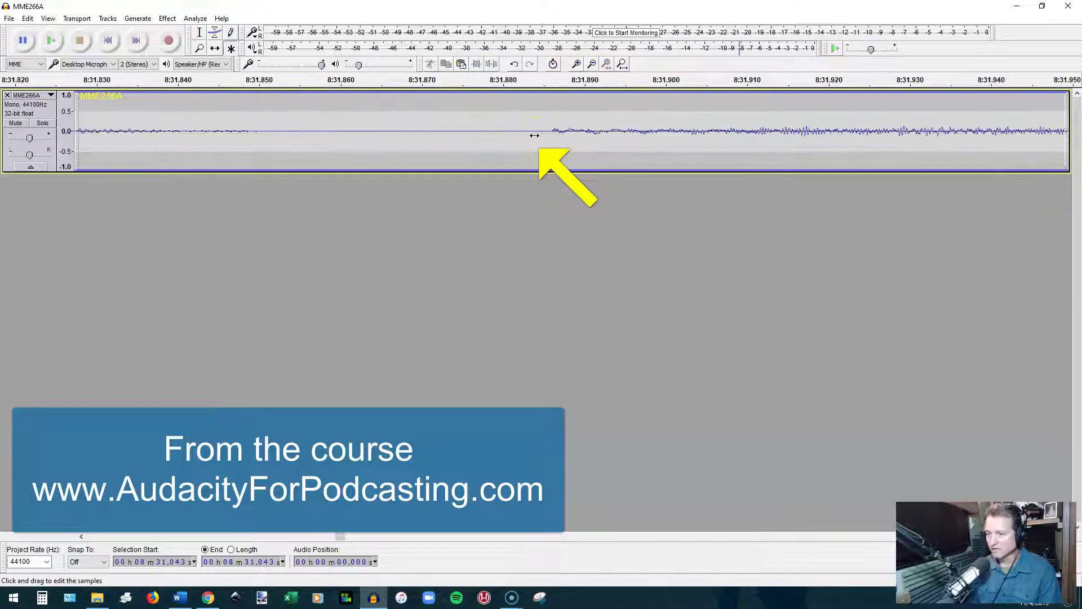
scroll(535, 135, "up", 1)
left_click_drag(738, 127, 568, 166)
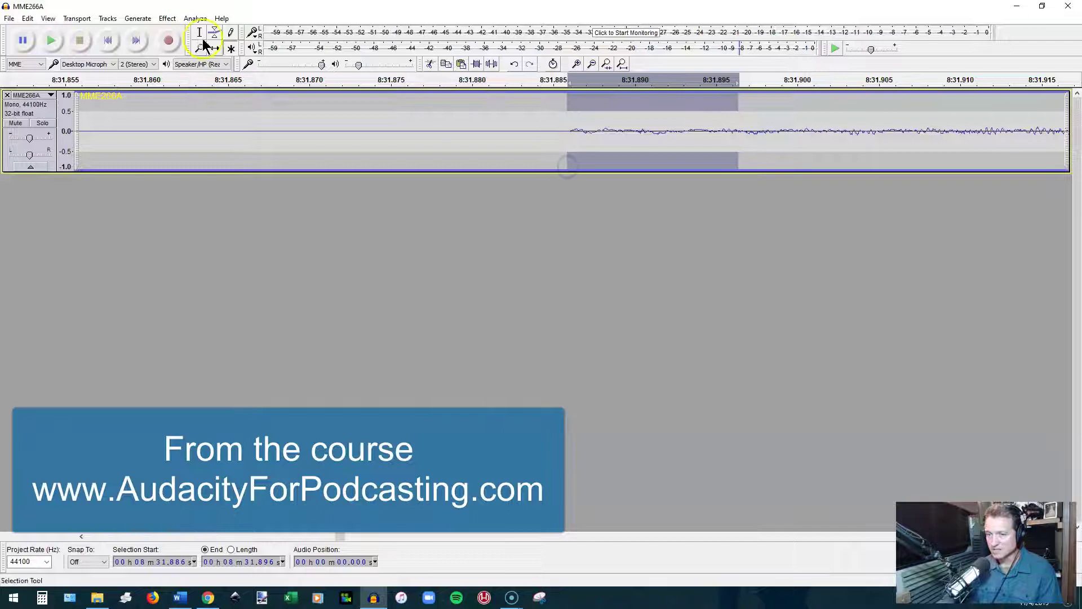
left_click(169, 19)
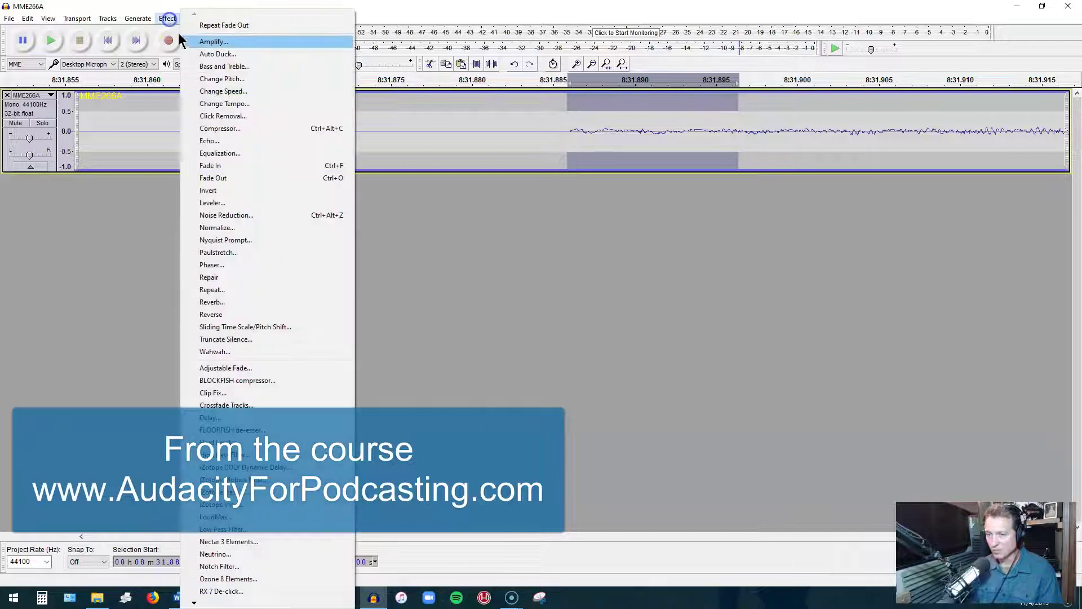
left_click(238, 166)
- Play back the faded join from 8:31.312
scroll(248, 164, "down", 4)
scroll(259, 166, "left", 5)
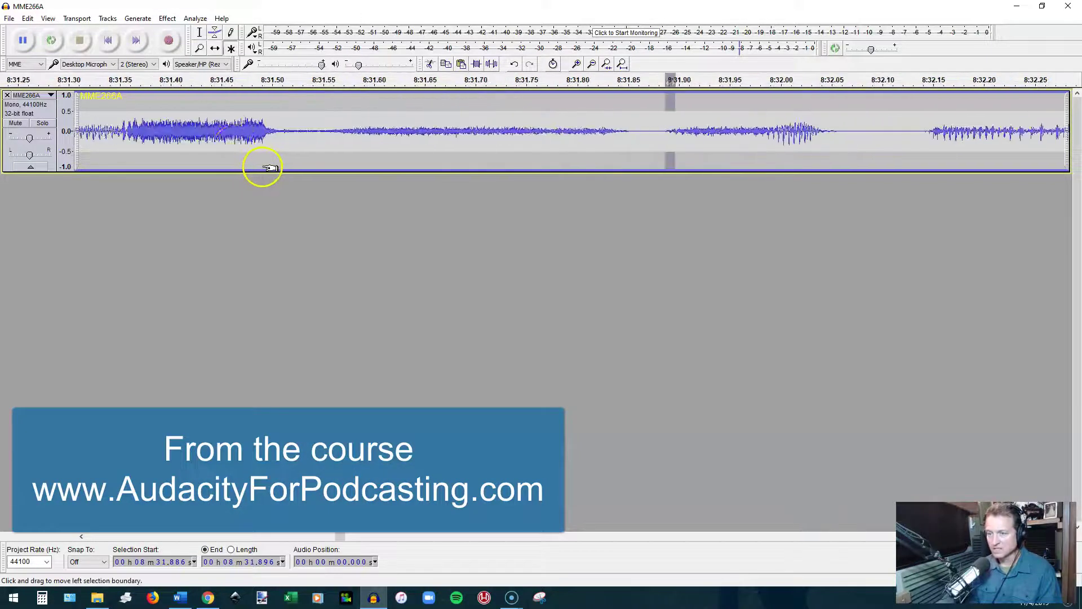
left_click(80, 131)
key("space")
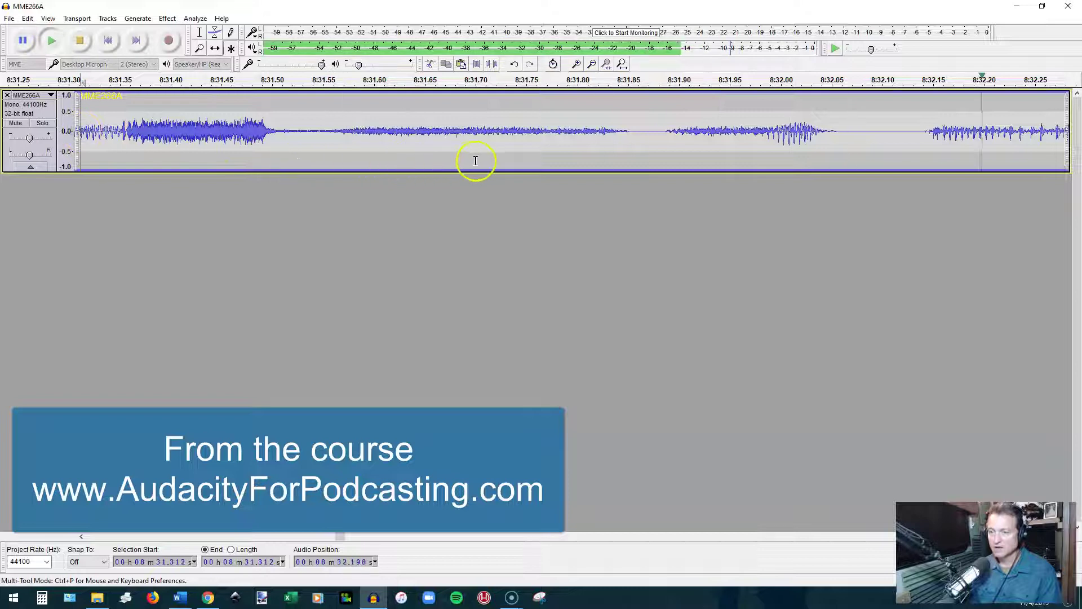
- Play back the faded edit in the context of its whole phrase, starting at 8:28.720
key("space")
scroll(476, 160, "down", 3)
scroll(476, 161, "left", 4)
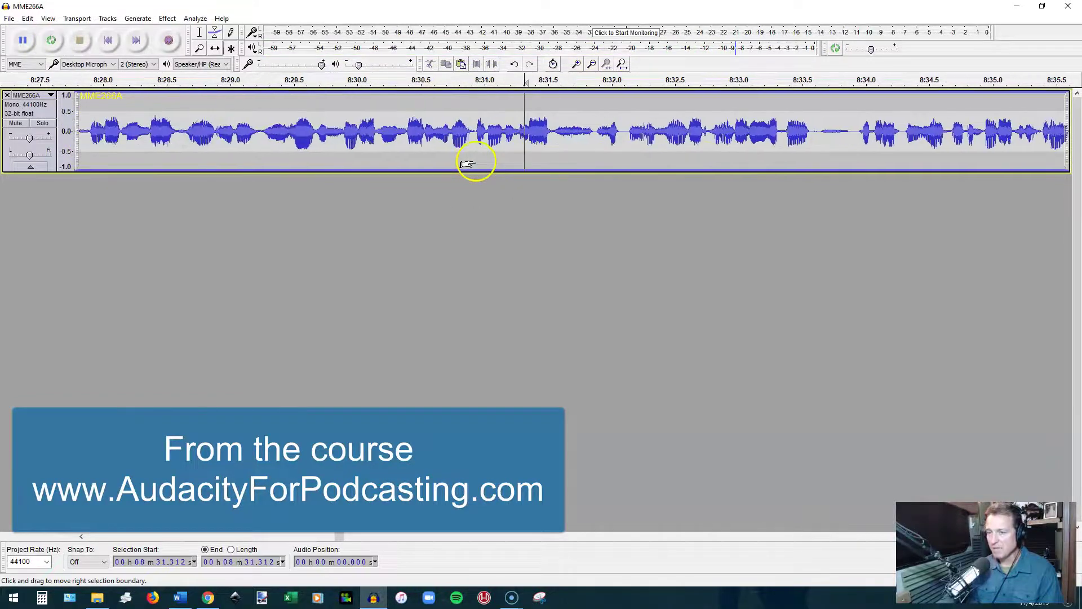
left_click(194, 127)
key("space")
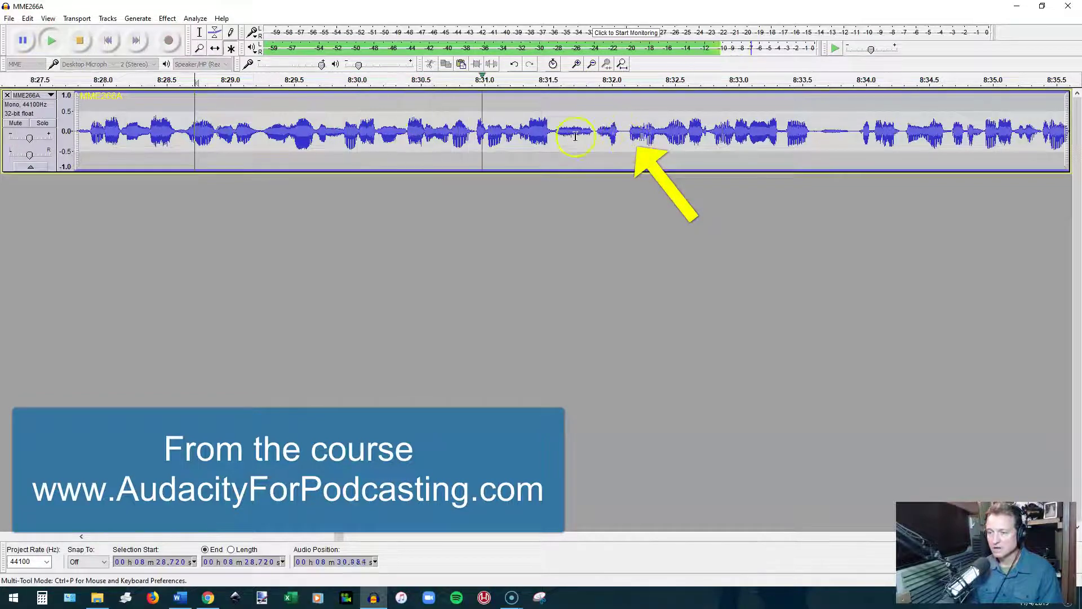
key("space")
left_click(626, 134)
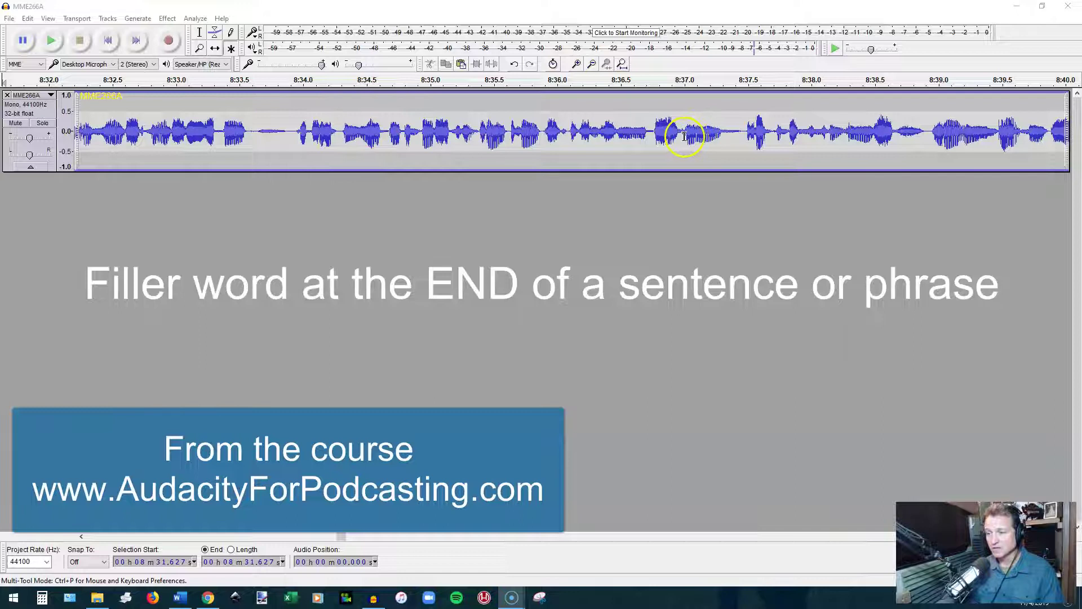
- Mark the filler word between 8:36.985 and 8:37.432, then listen to its phrase starting at 8:34.073
left_click_drag(684, 136, 740, 141)
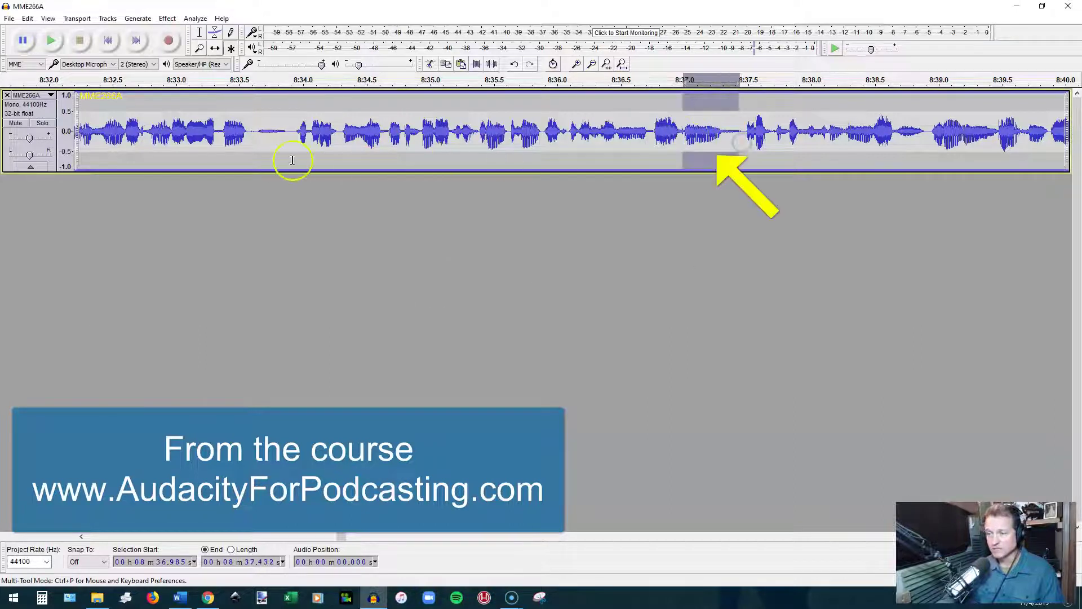
left_click(313, 158)
key("space")
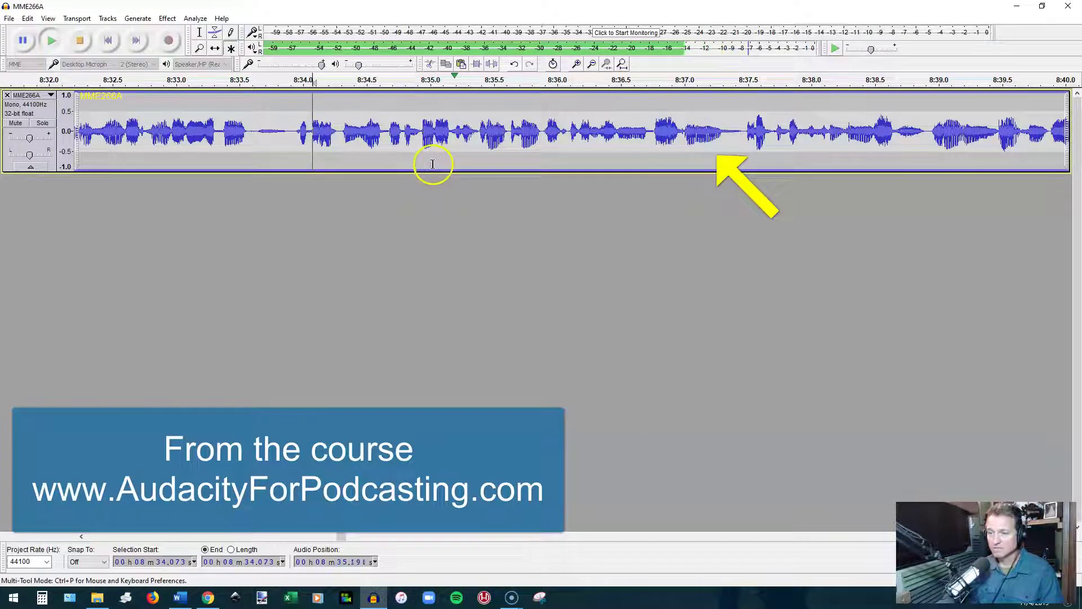
scroll(440, 163, "right", 2)
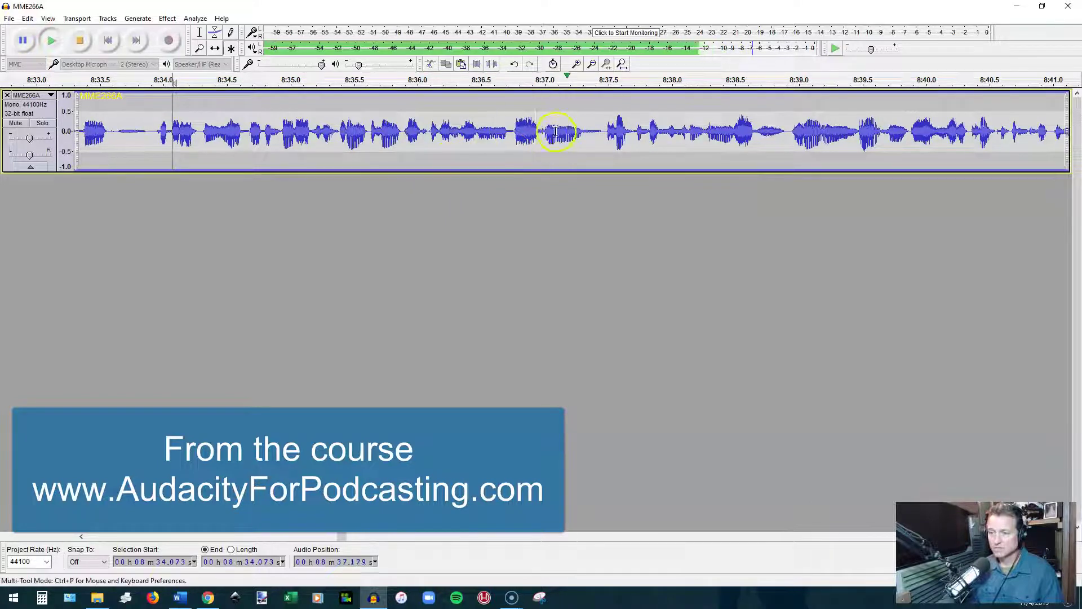
key("space")
- Delete the filler word at the end of the phrase, from 8:37.001 to 8:37.441
left_click(544, 135)
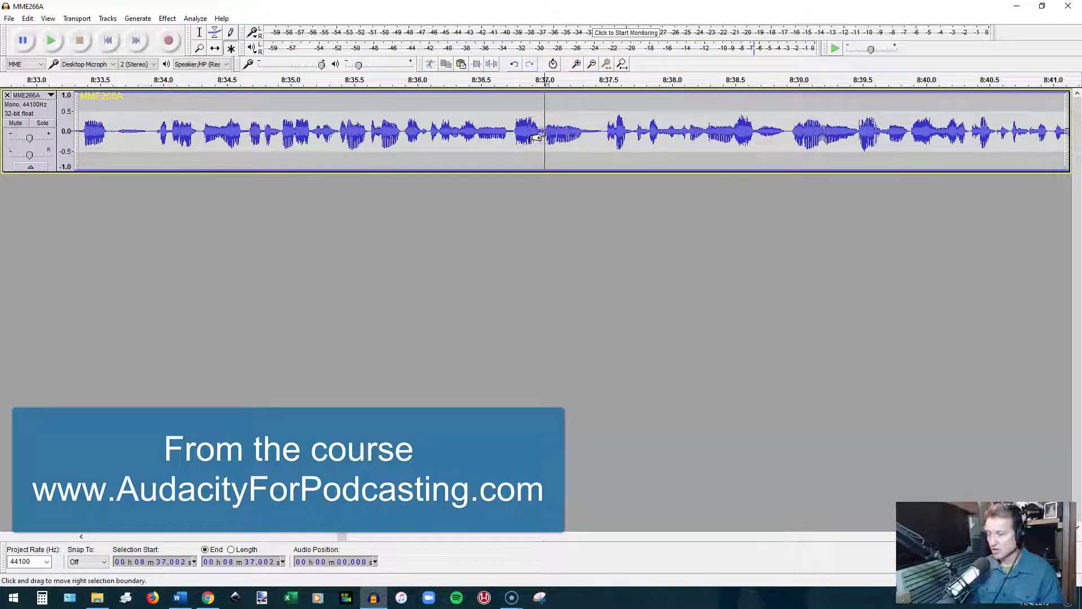
scroll(536, 135, "up", 4)
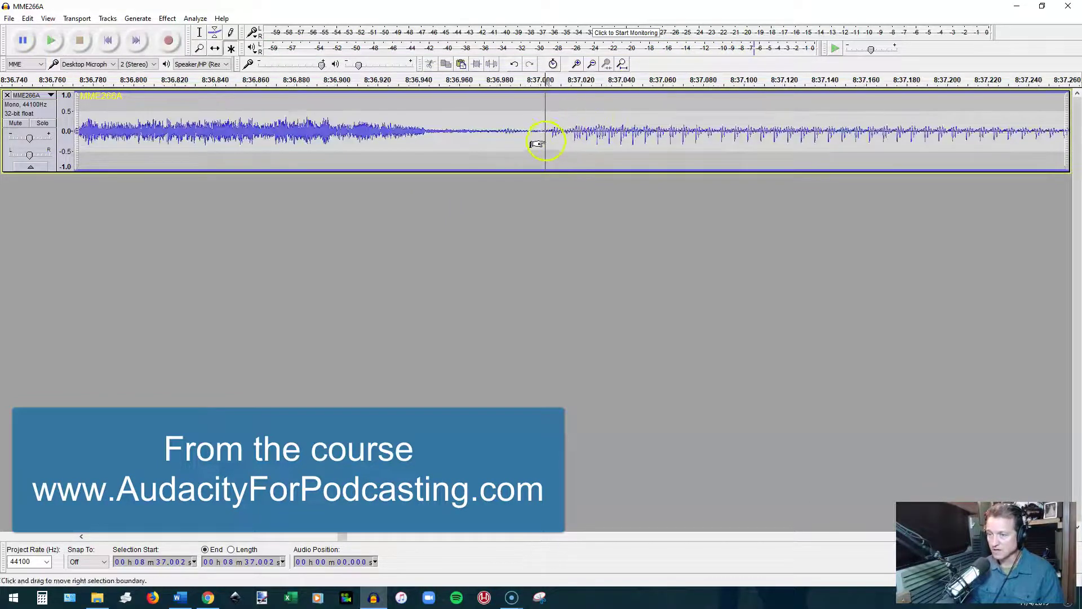
left_click(542, 134)
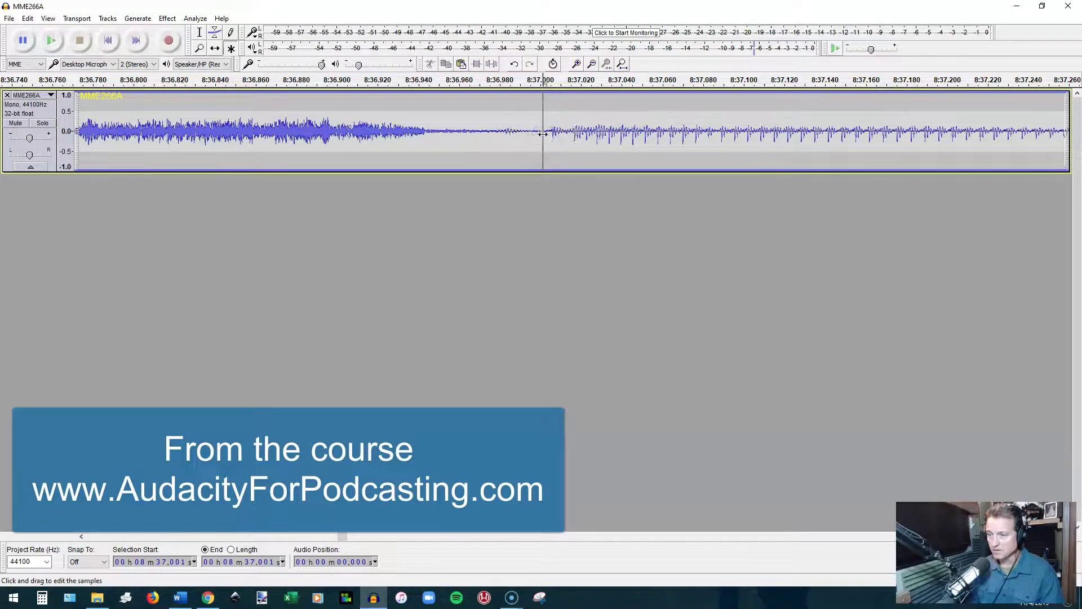
scroll(541, 133, "down", 2)
left_click_drag(545, 135, 755, 130)
left_click_drag(765, 134, 767, 137)
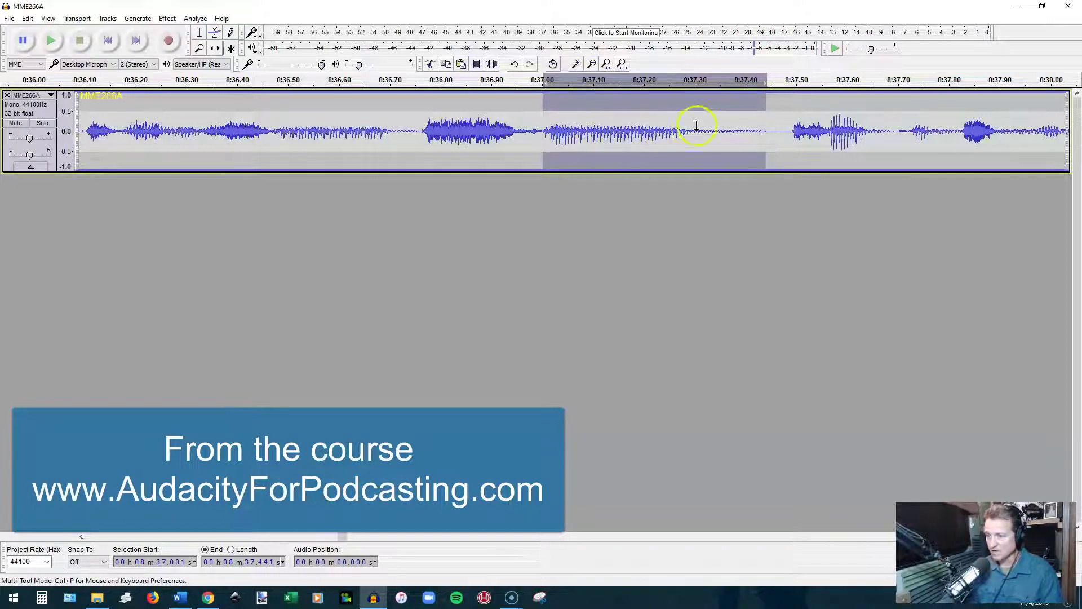
key("Delete")
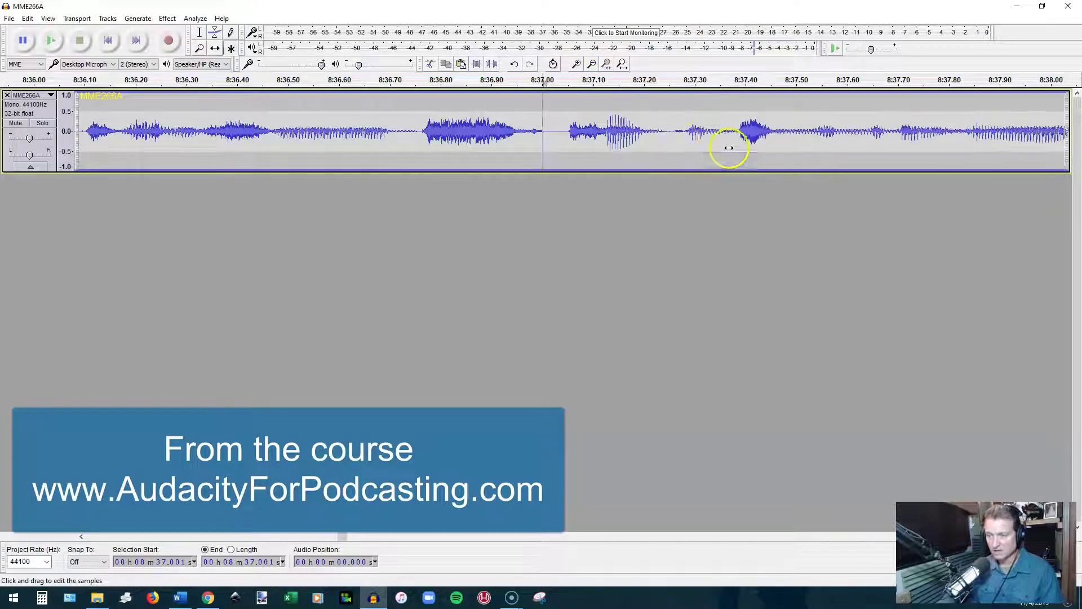
- Play back the join left by the deleted end-of-phrase filler word, from 8:35.241 and again from 8:35.360
scroll(547, 141, "down", 1)
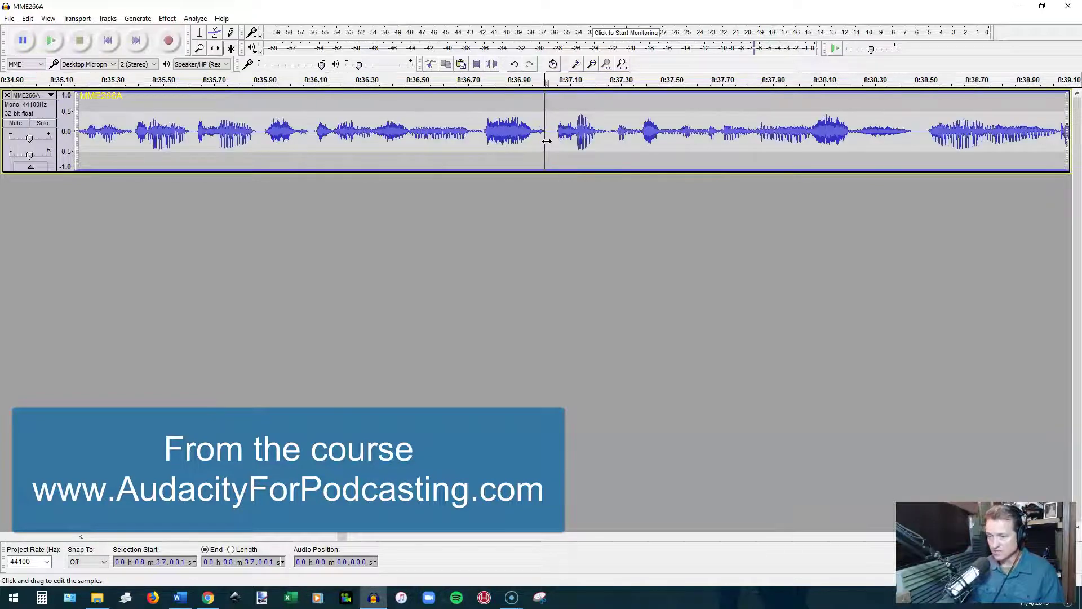
left_click(323, 130)
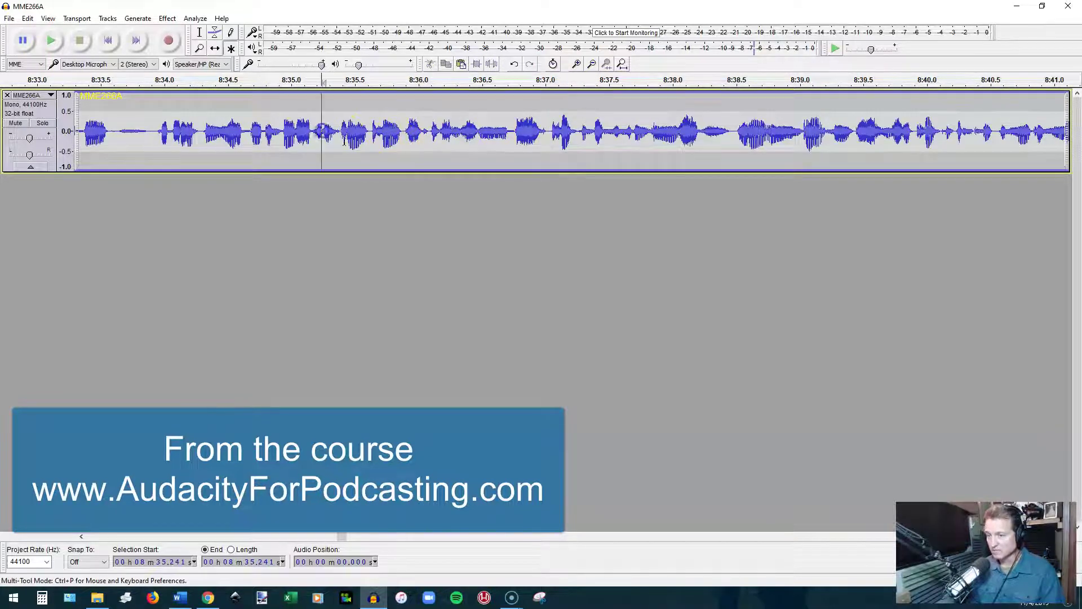
key("space")
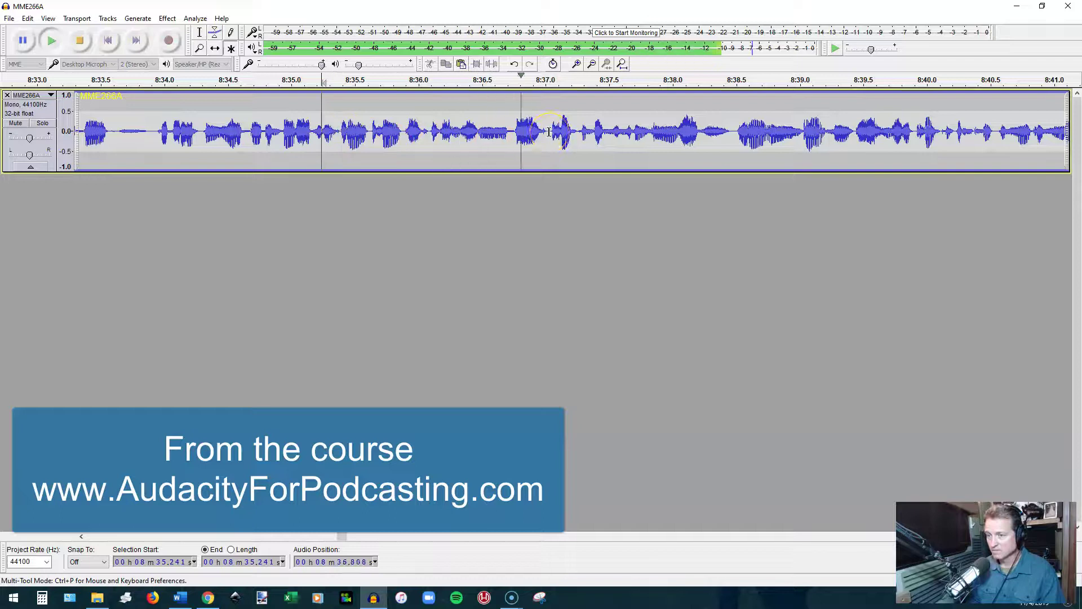
left_click(538, 132)
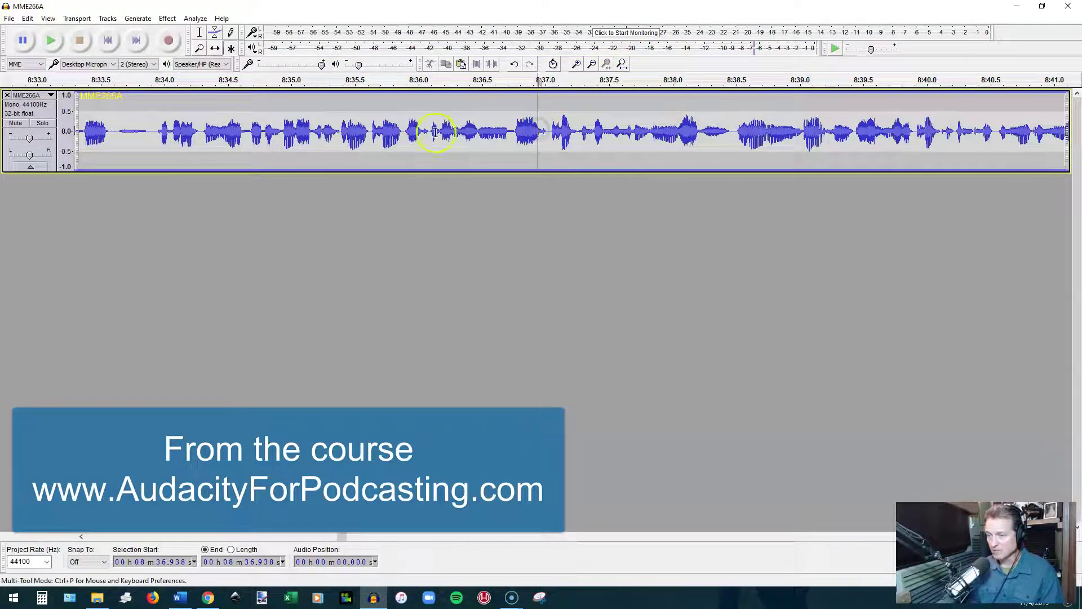
left_click(338, 128)
key("space")
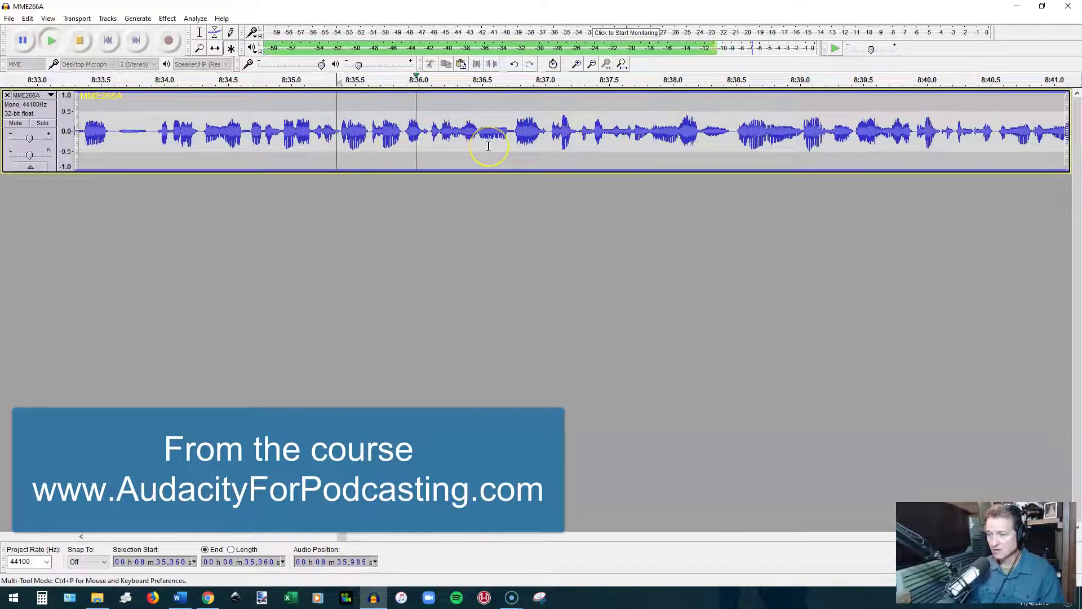
key("space")
left_click(552, 135)
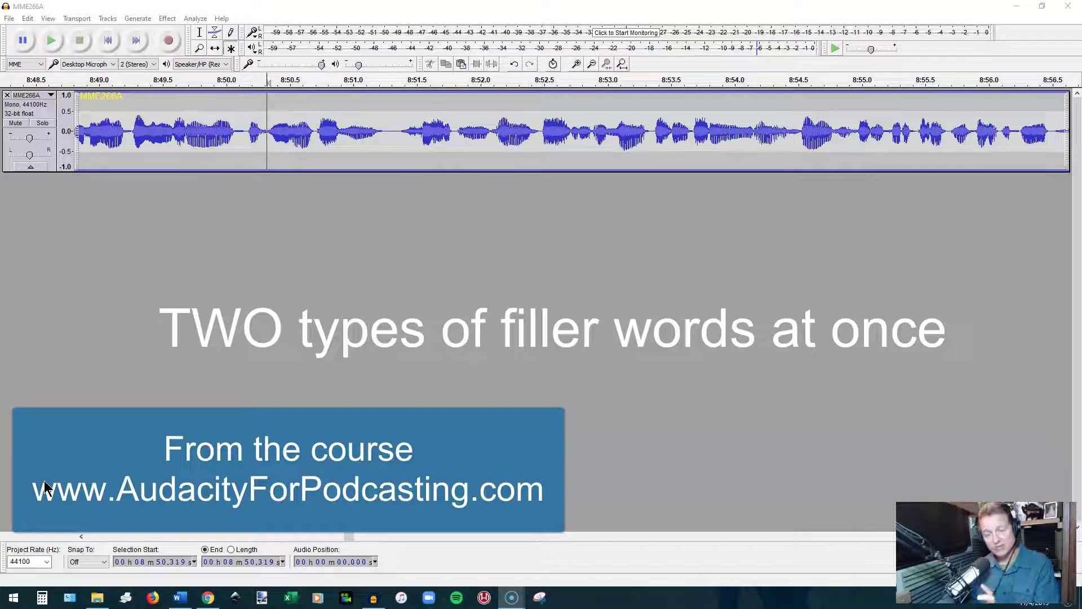
- Listen to the passage from 8:49.264 and again from 8:52.423 to locate its two filler words
left_click(108, 306)
left_click(133, 133)
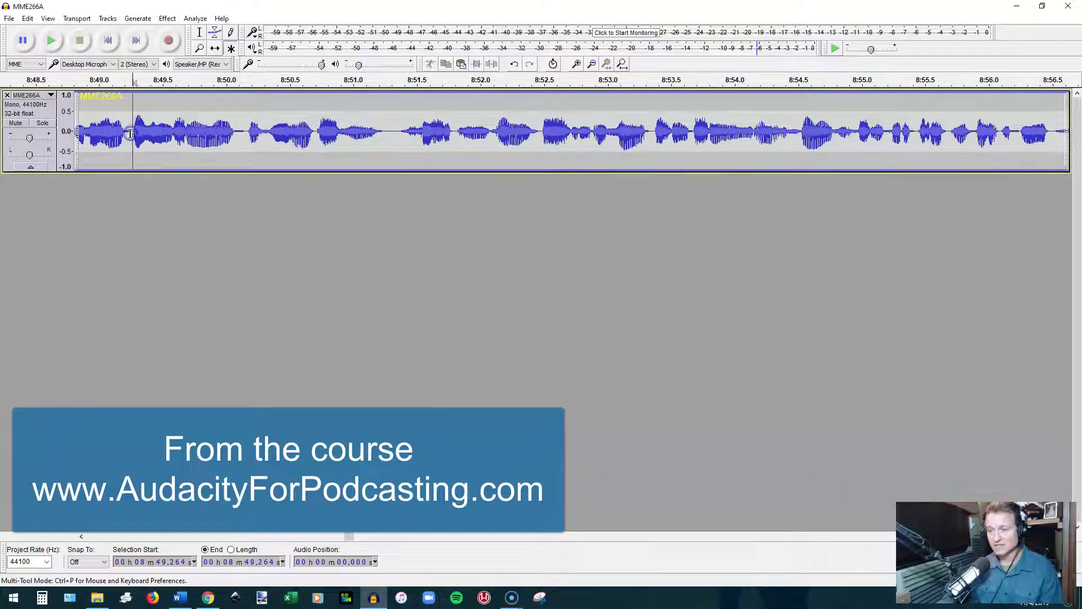
key("space")
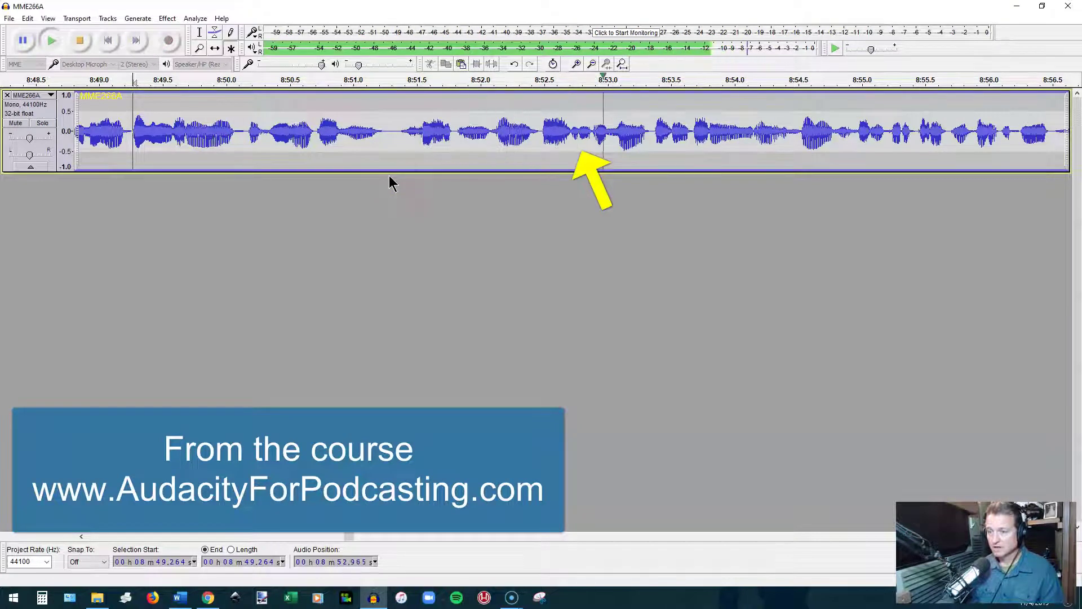
key("space")
left_click_drag(592, 133, 570, 133)
left_click(534, 133)
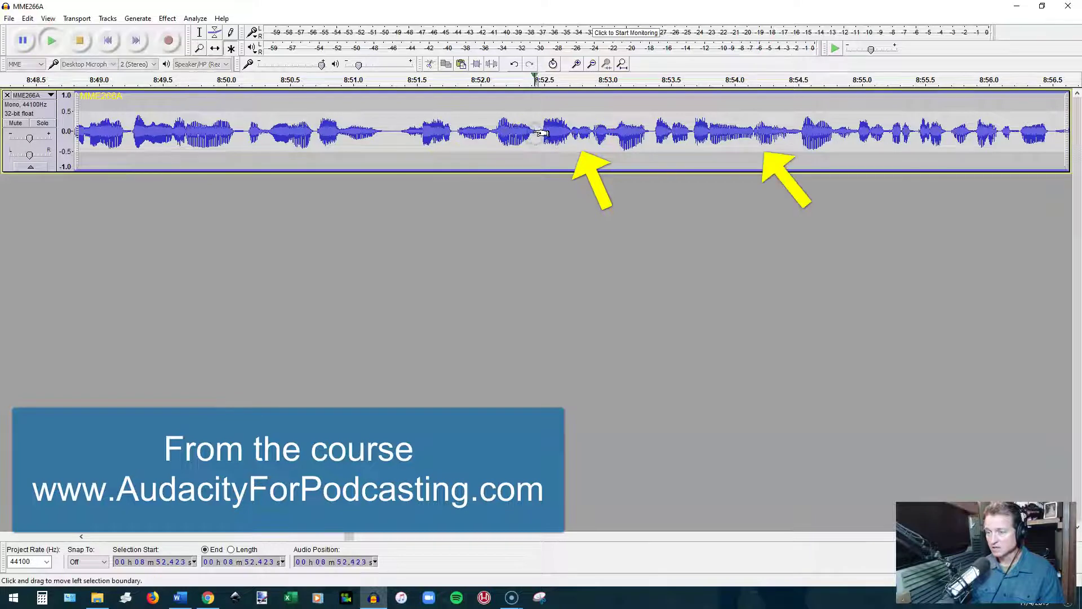
key("space")
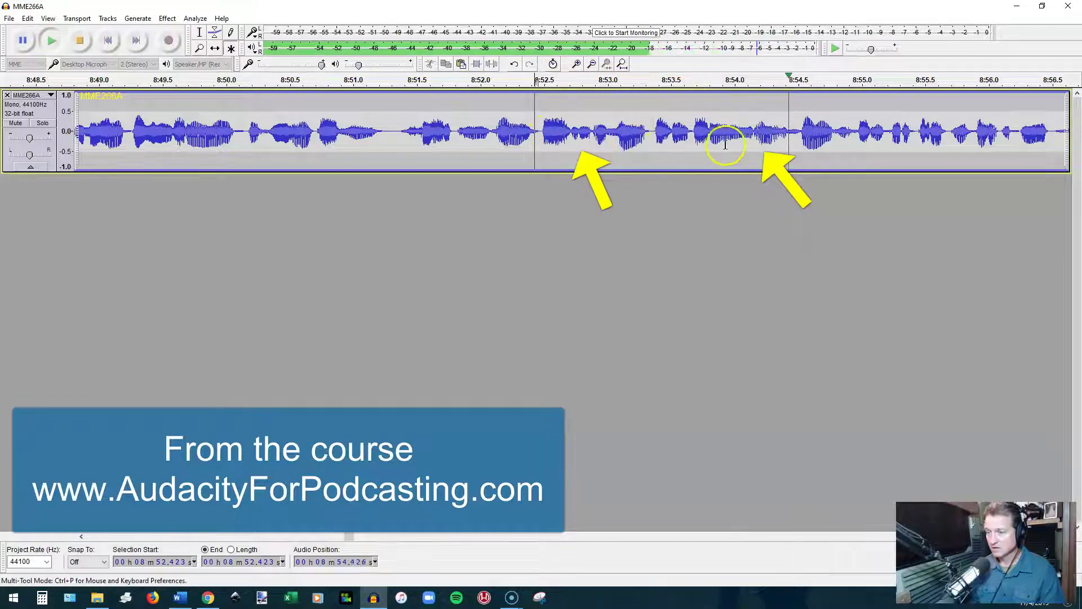
key("space")
left_click(787, 132)
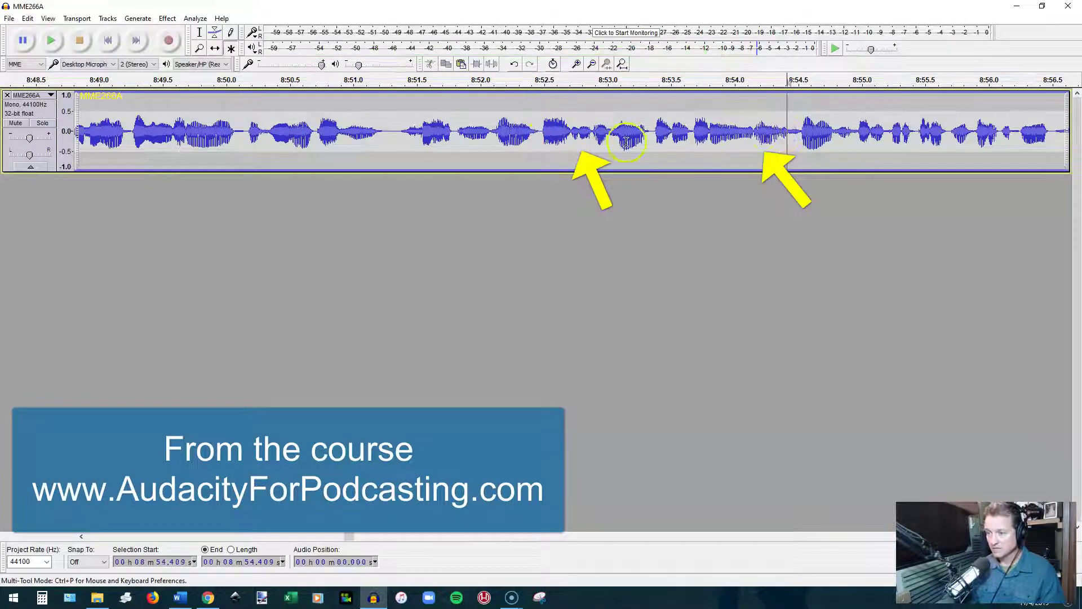
- Delete the first of the two filler words, from 8:52.714 to 8:52.876
left_click(569, 135)
key("ctrl+1")
key("ctrl+1")
key("ctrl+1")
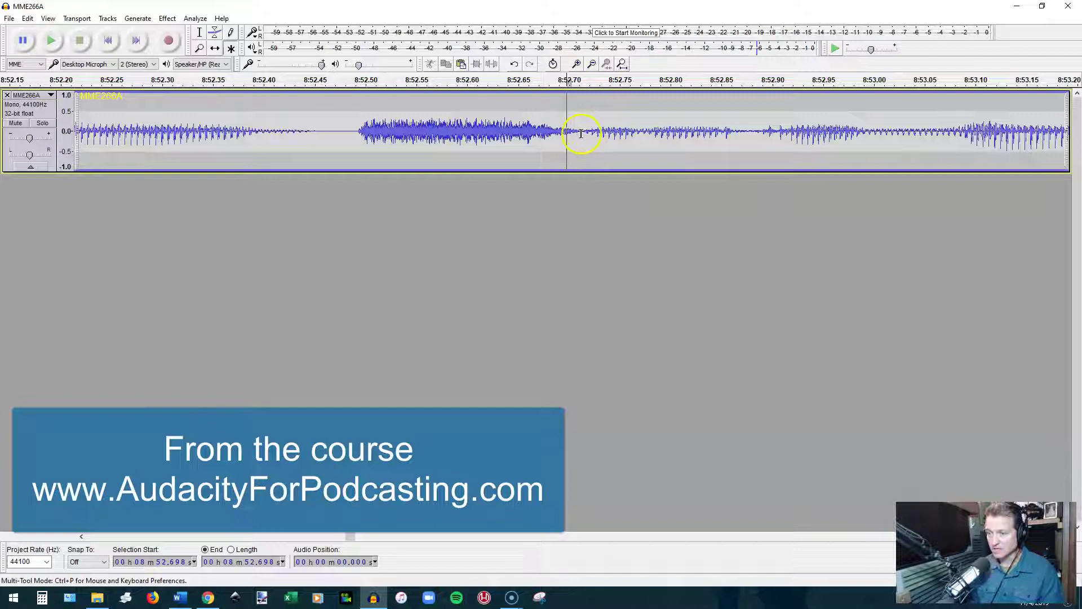
key("ctrl+1")
key("ctrl+1")
left_click_drag(590, 138, 1010, 139)
scroll(647, 150, "down", 3)
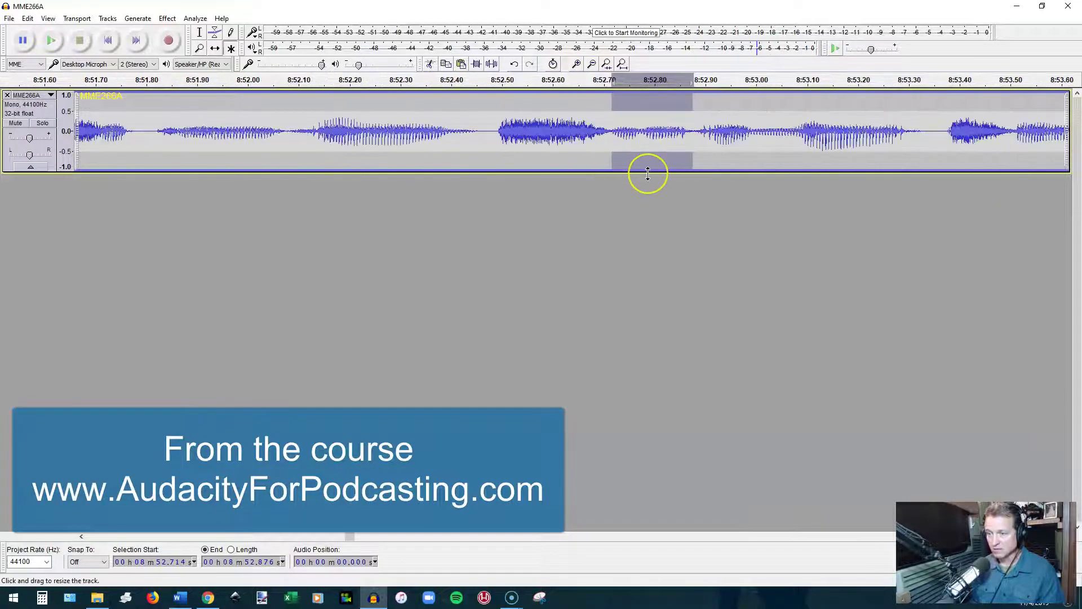
key("Delete")
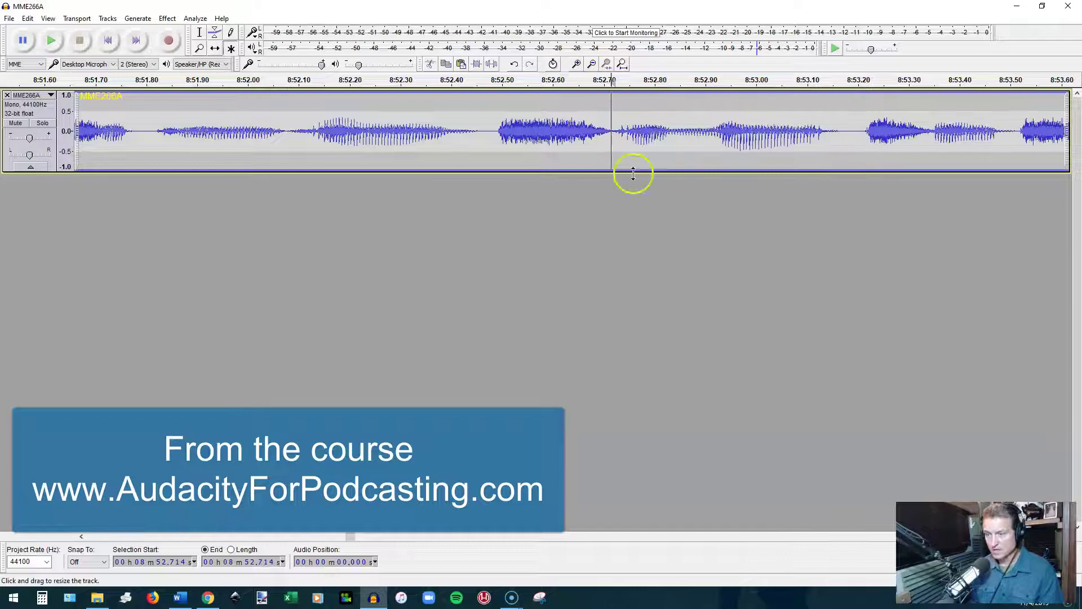
- Play back the join of the first filler-word cut twice, starting at 8:51.715
left_click(103, 135)
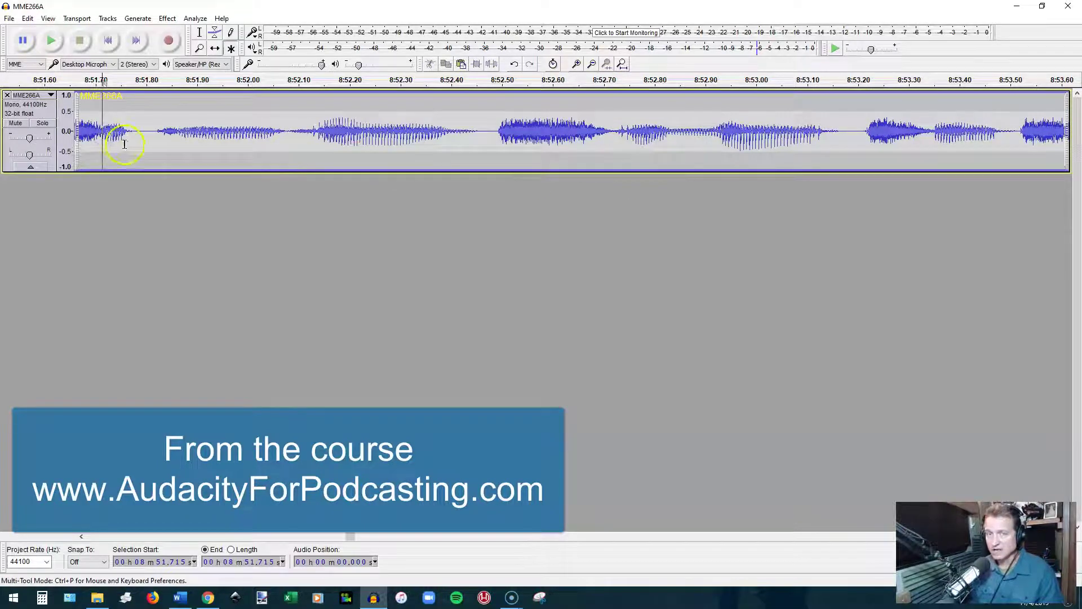
key("space")
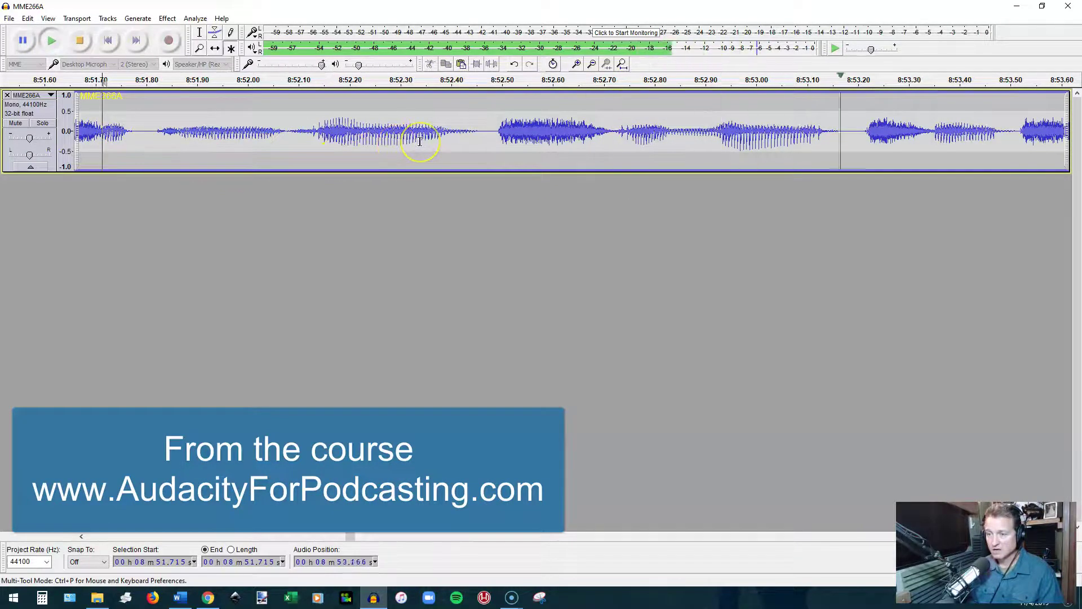
key("space")
scroll(420, 141, "down", 1)
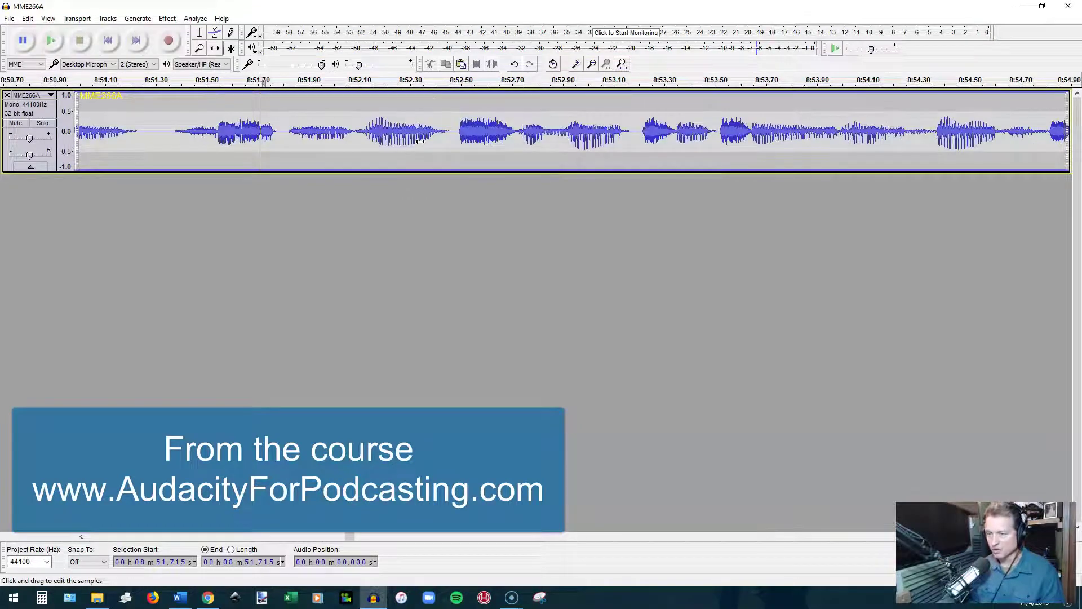
scroll(419, 141, "down", 1)
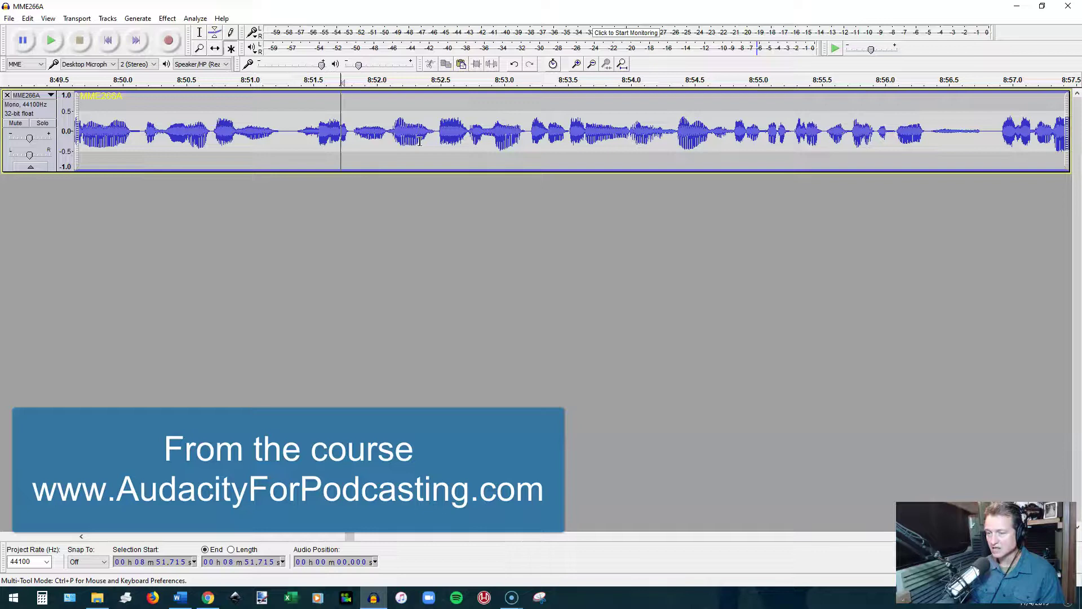
key("space")
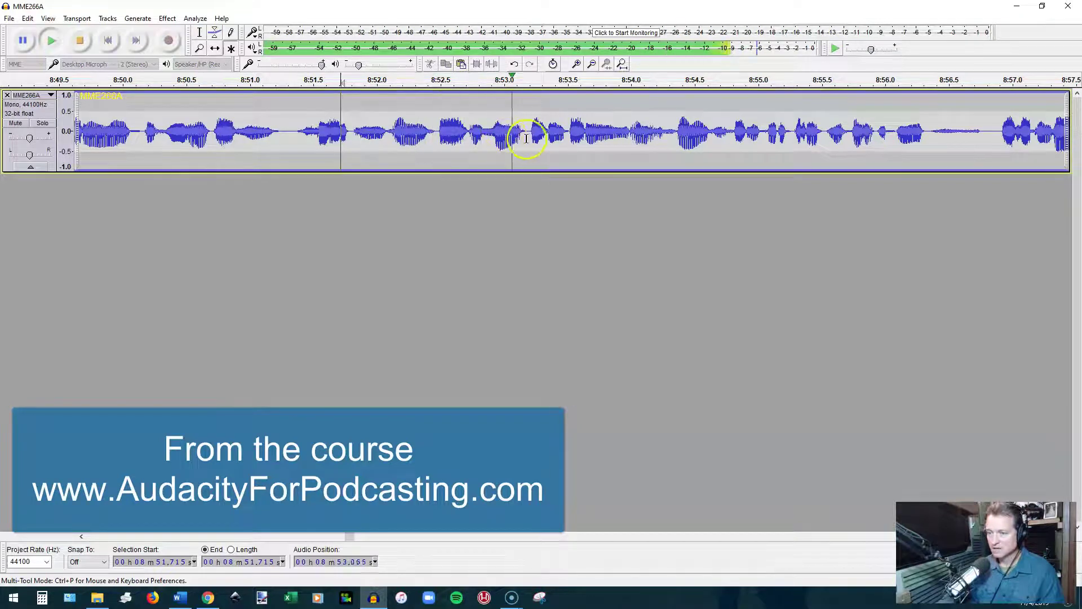
key("space")
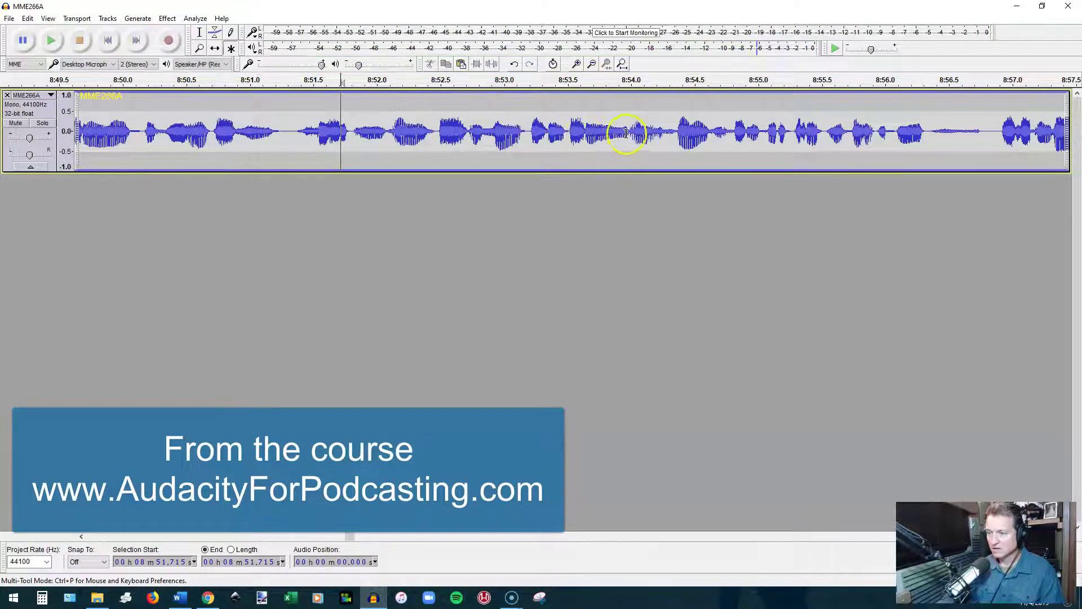
- Delete the second filler word and the pause after it, from 8:53.987 to 8:54.359
left_click(630, 136)
scroll(629, 136, "up", 4)
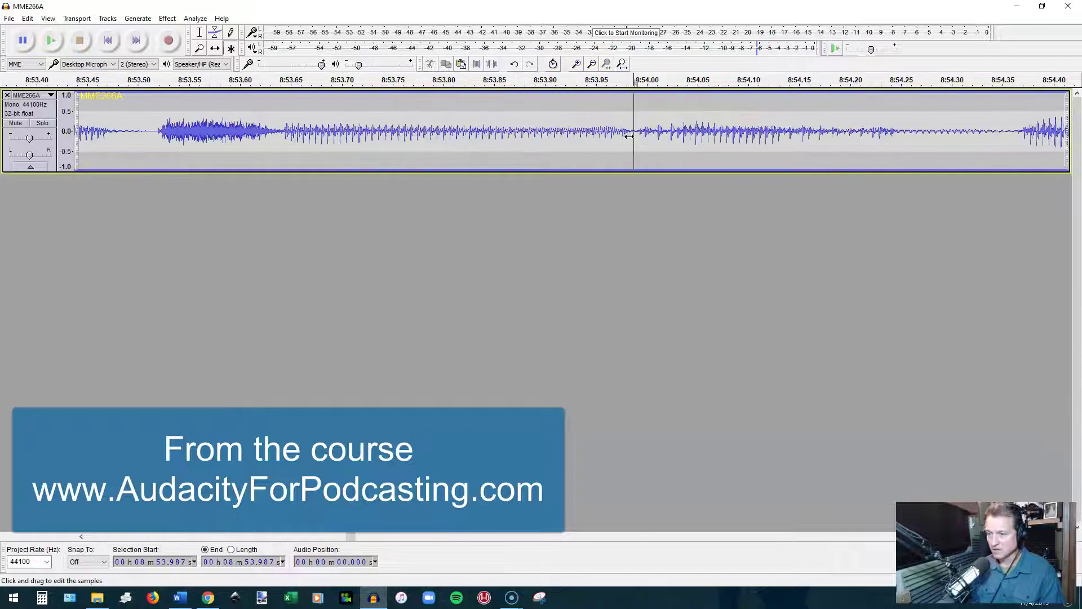
scroll(630, 135, "up", 2)
scroll(635, 139, "up", 1)
scroll(635, 139, "right", 2)
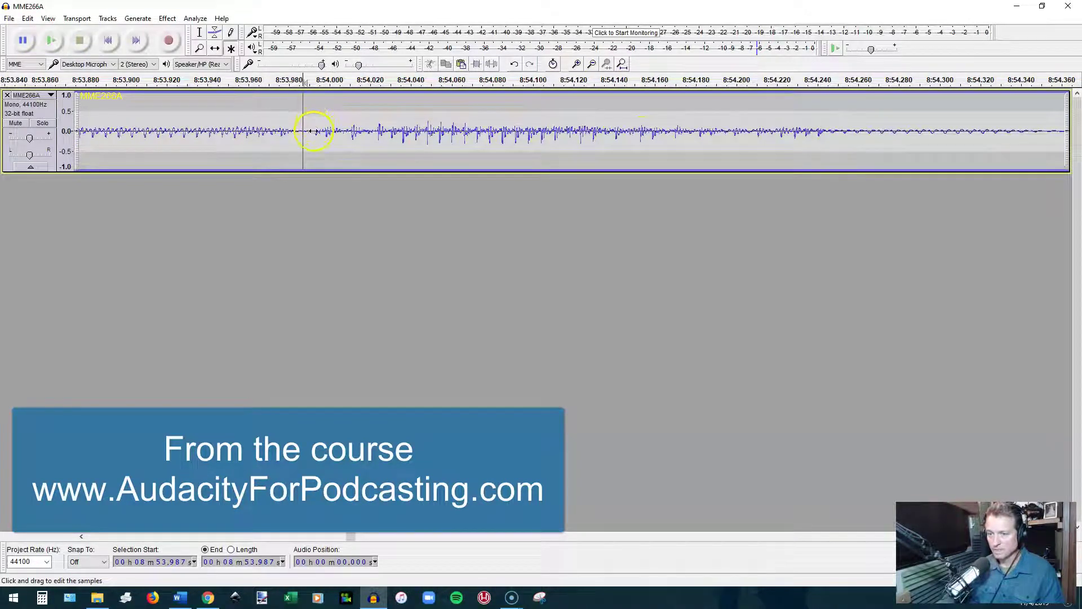
scroll(314, 132, "down", 2)
mouse_move(310, 119)
left_mouse_down()
mouse_move(544, 104)
mouse_move(689, 111)
left_mouse_up()
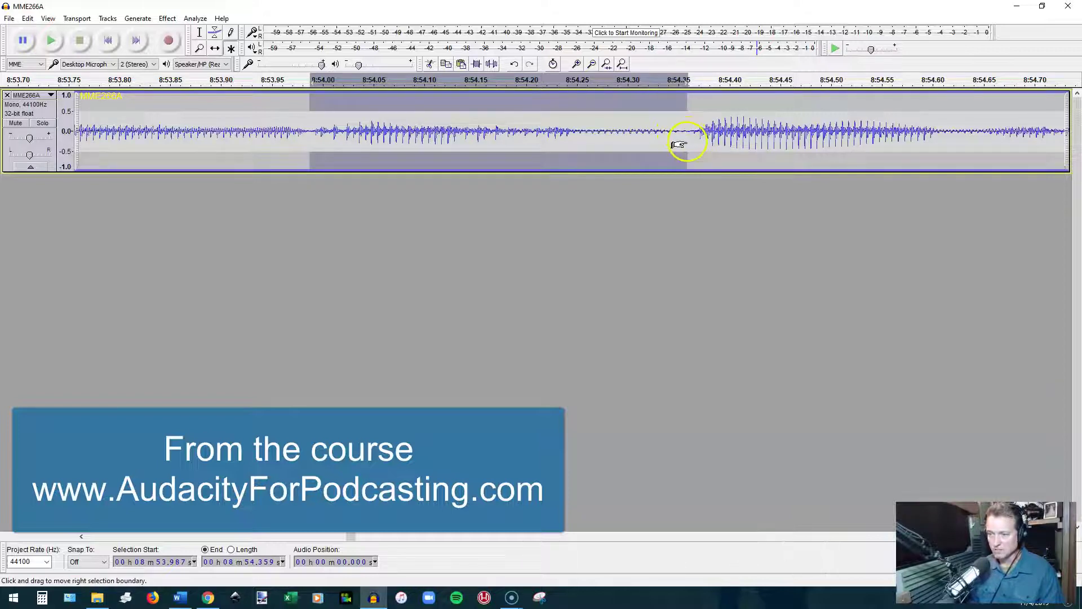
key("Left")
scroll(679, 145, "down", 3)
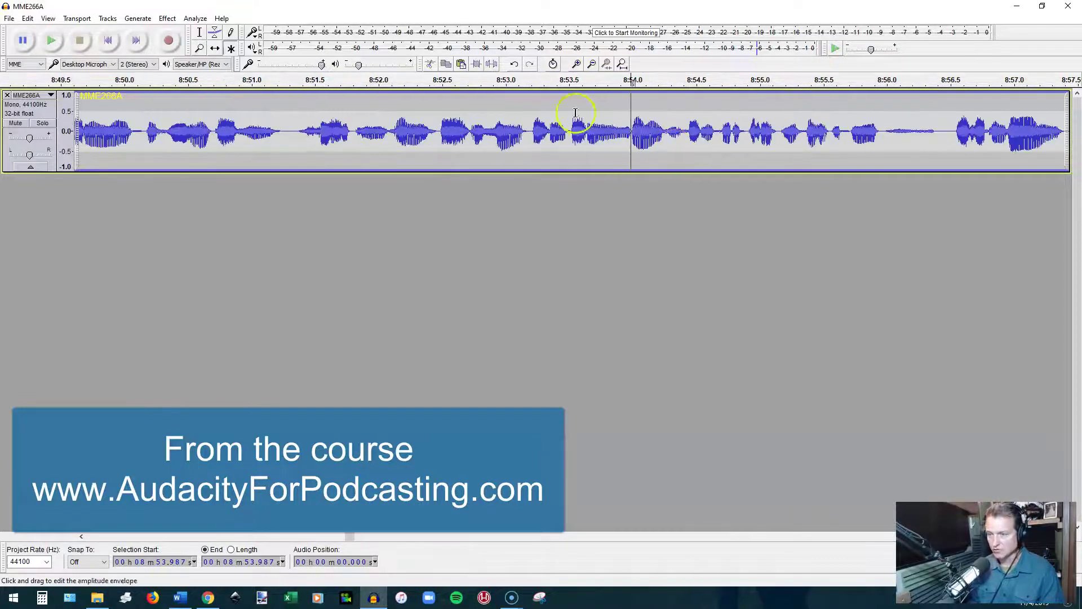
- Play back the second filler-word cut from 8:53.097 and undo that deletion
left_click(519, 135)
key("space")
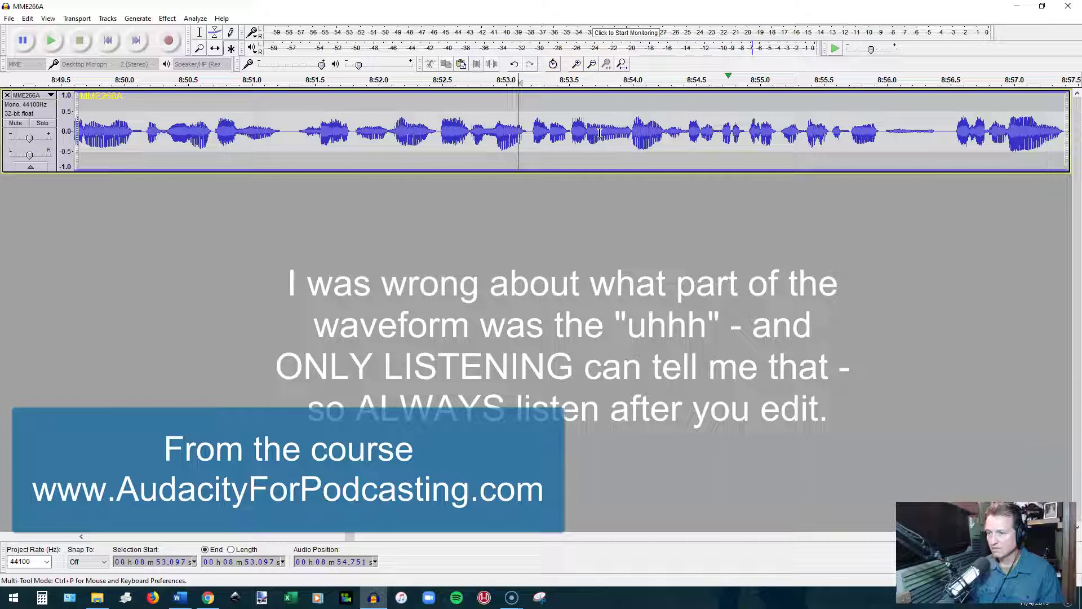
key("space")
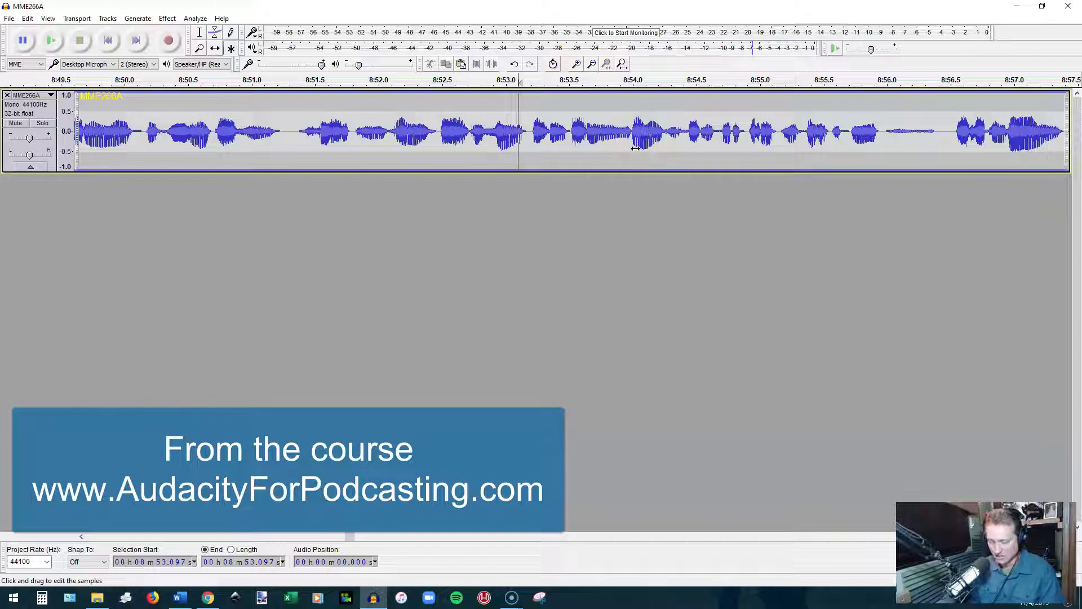
key("ctrl+z")
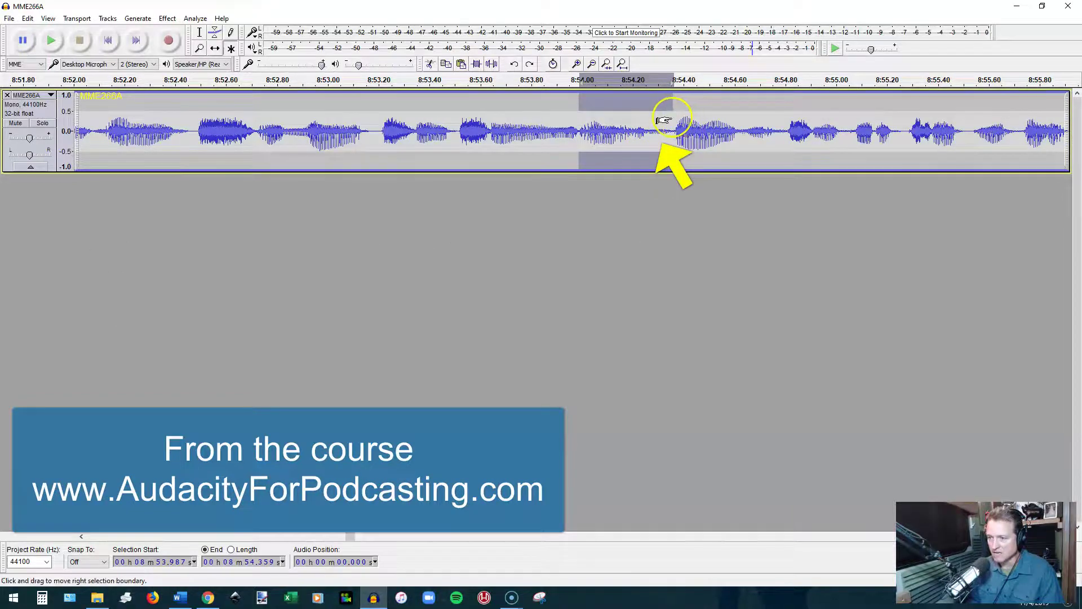
- Shorten the selection to 8:53.987 through 8:54.247 and delete that passage
left_click_drag(671, 121, 644, 122)
scroll(645, 122, "up", 3)
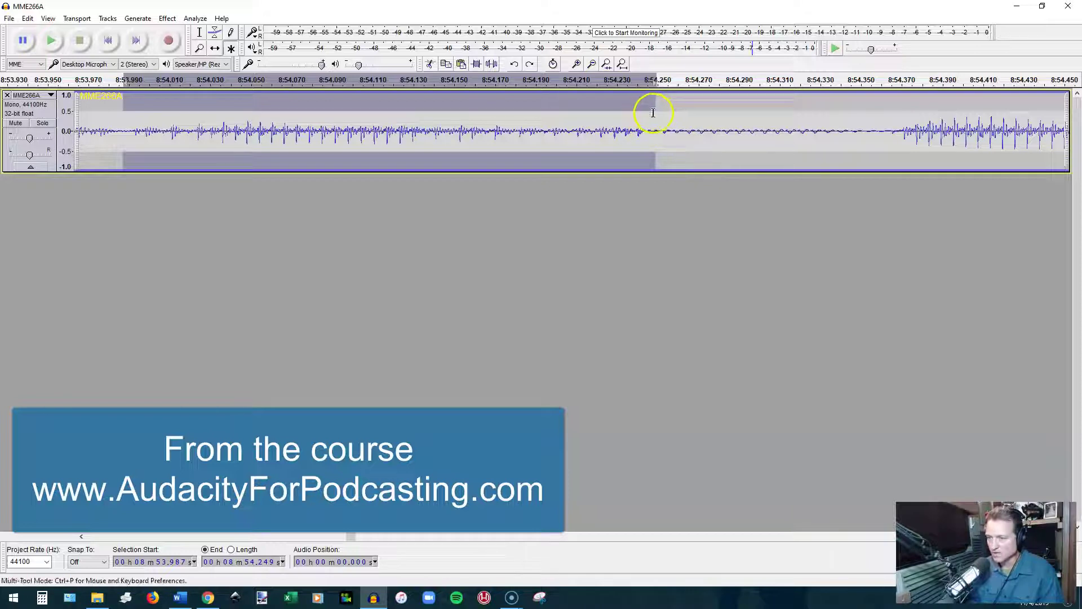
left_click_drag(652, 115, 650, 115)
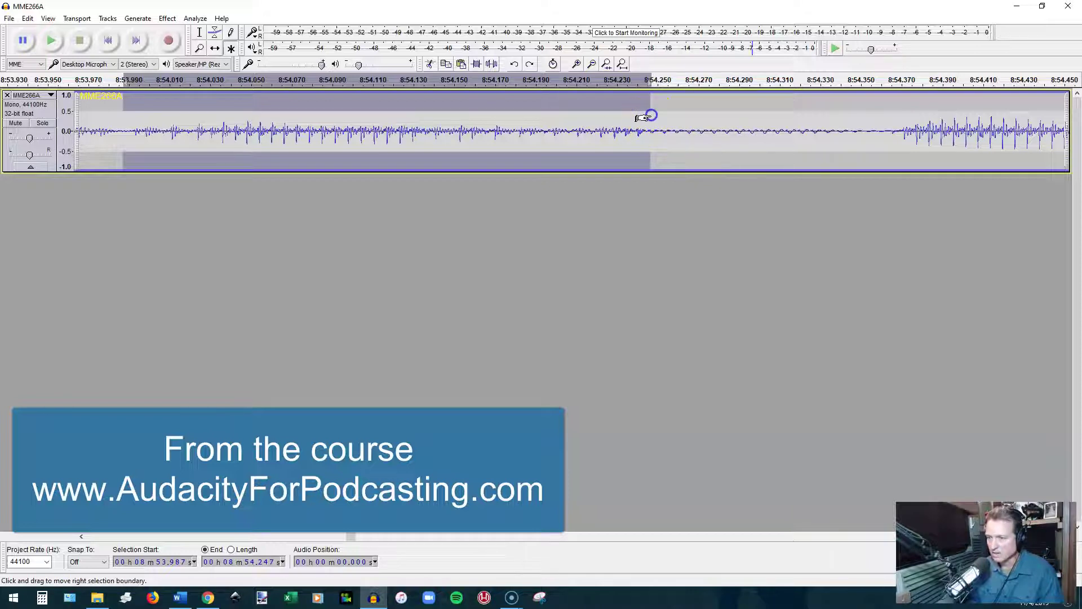
scroll(649, 117, "down", 3)
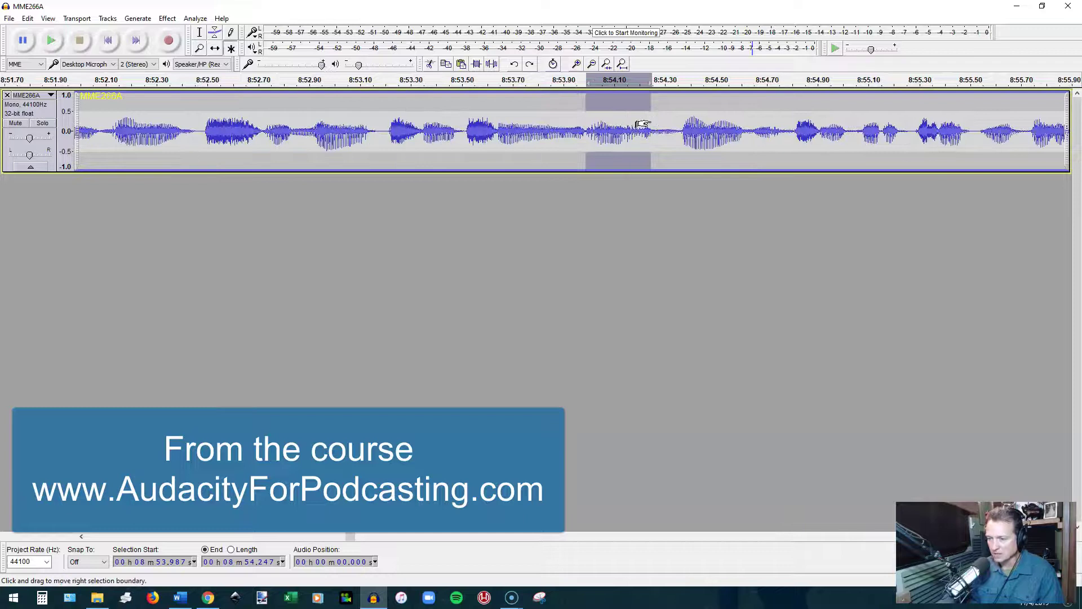
key("Delete")
- Play back the join of the shortened cut, starting at 8:52.188
left_click(129, 127)
key("space")
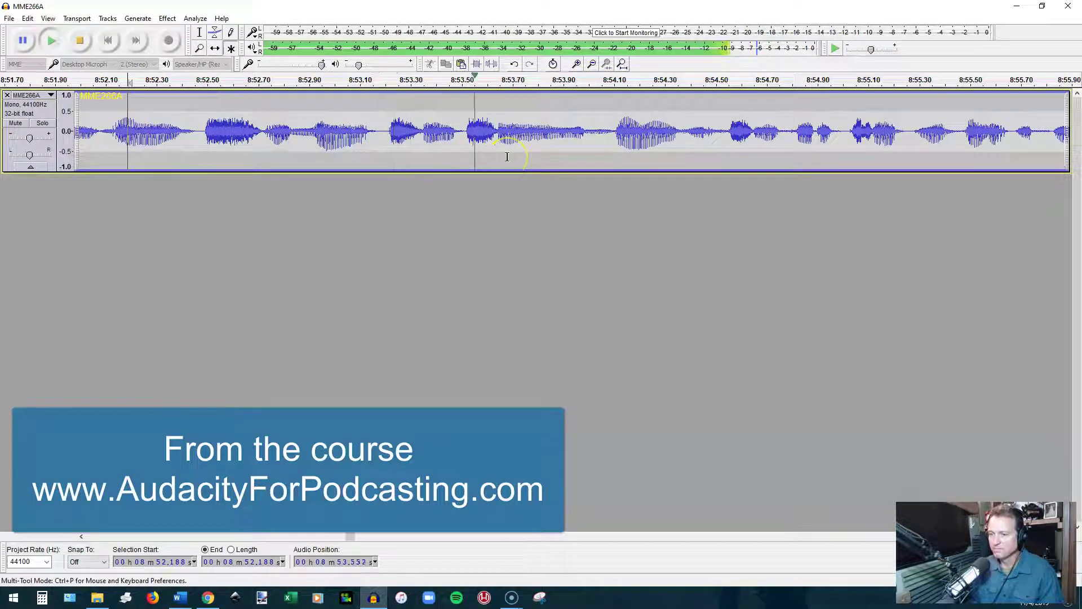
key("space")
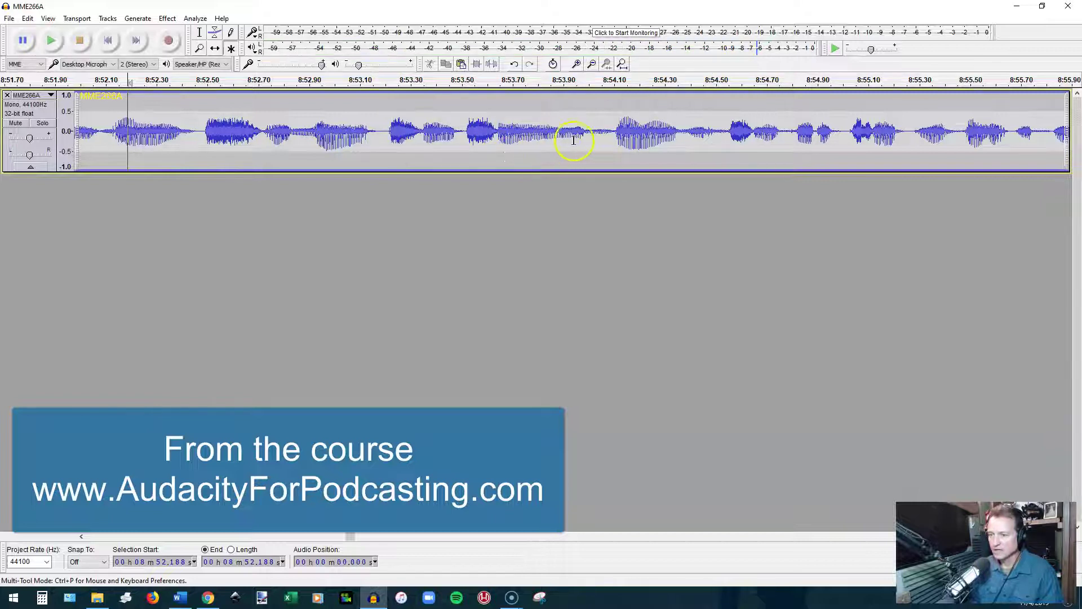
- Undo the last cut and delete the shorter passage from 8:53.987 to 8:54.194 instead
scroll(577, 140, "up", 1)
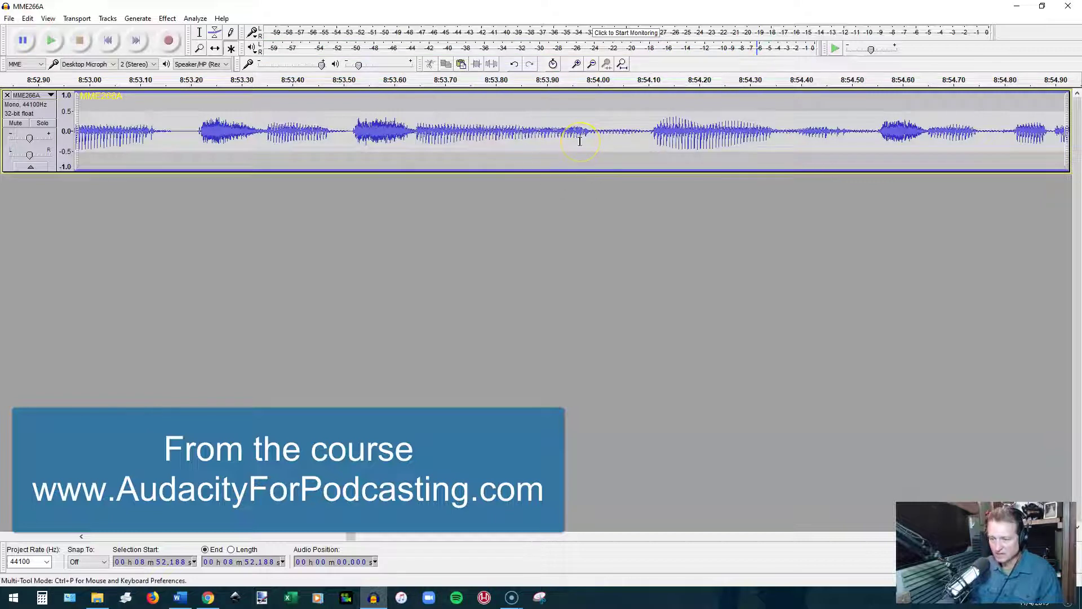
left_click_drag(592, 138, 723, 139)
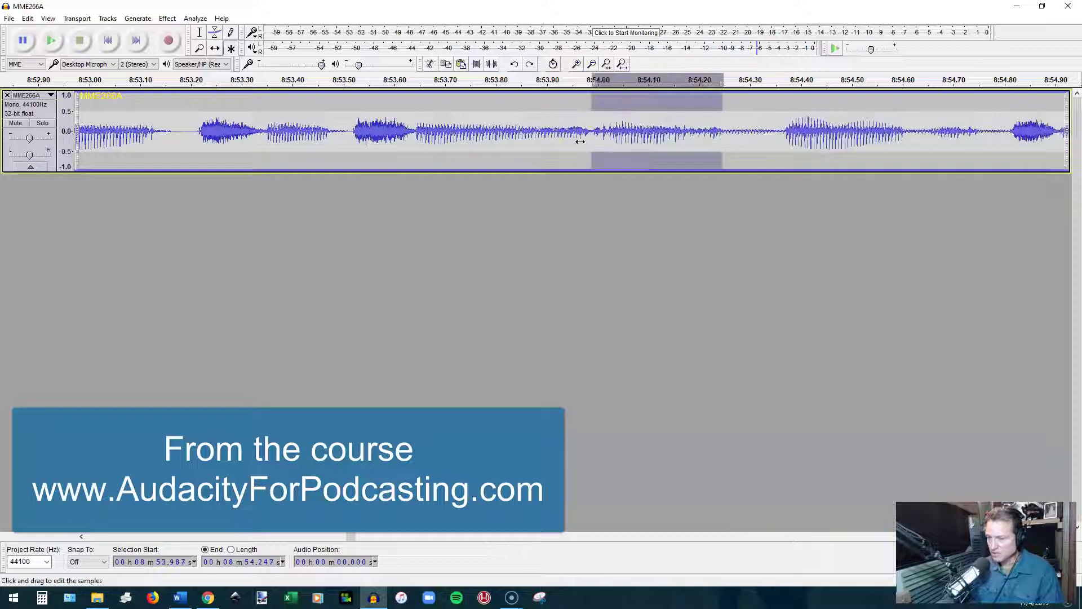
scroll(710, 125, "up", 1)
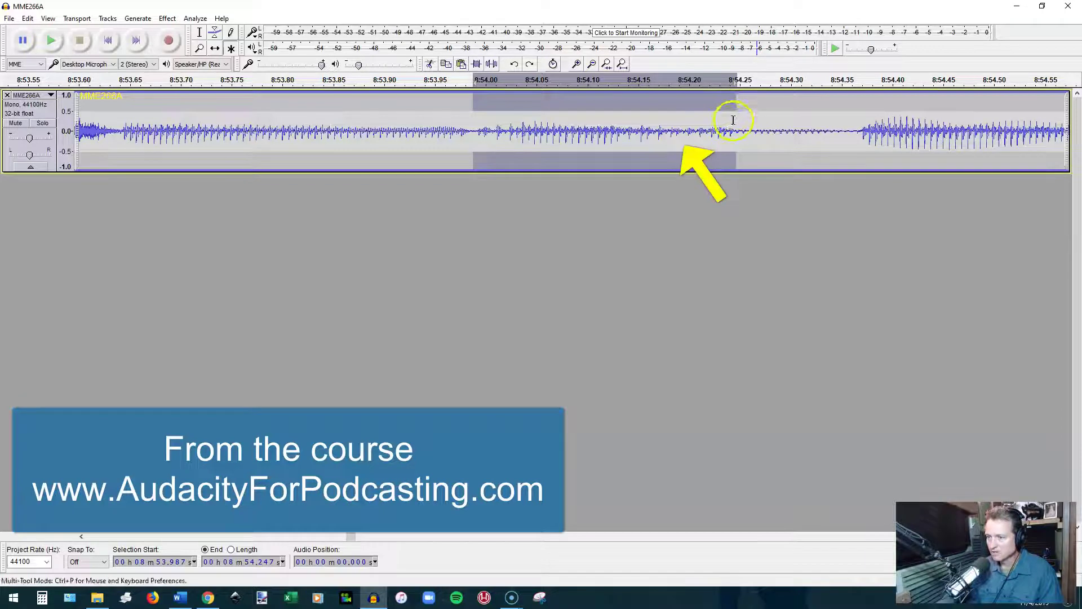
left_click_drag(733, 121, 683, 123)
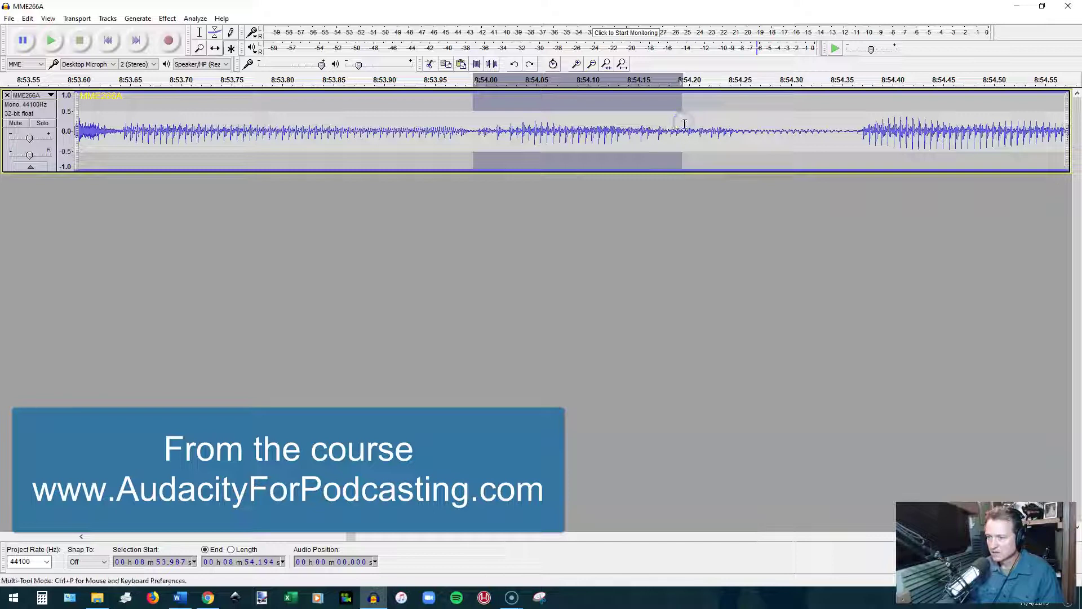
key("Left")
scroll(699, 127, "down", 2)
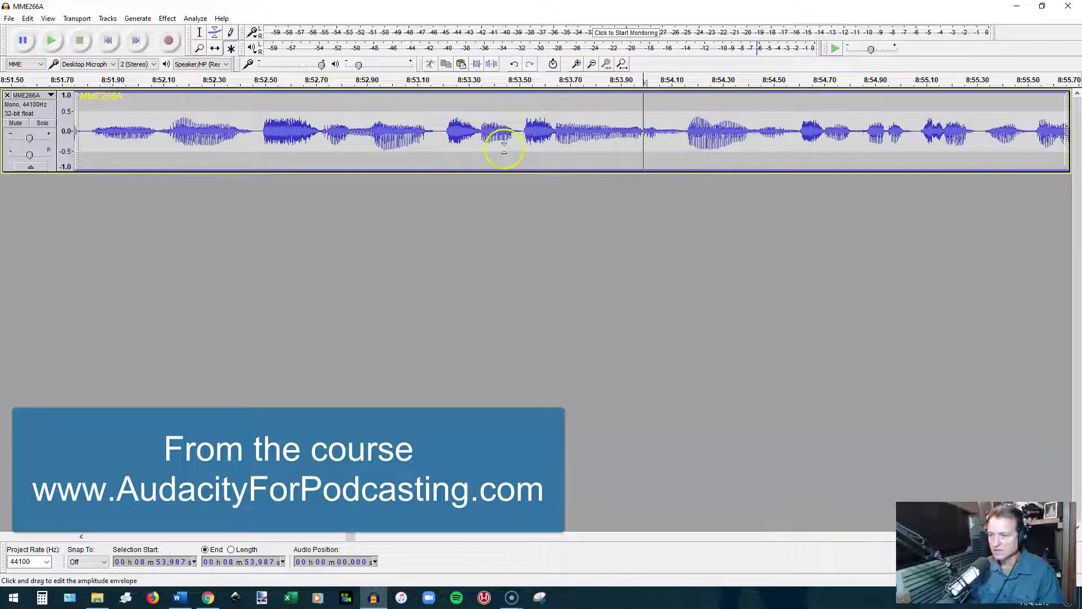
- Play back the revised second filler-word cut, starting at 8:53.096
left_click(417, 131)
key("space")
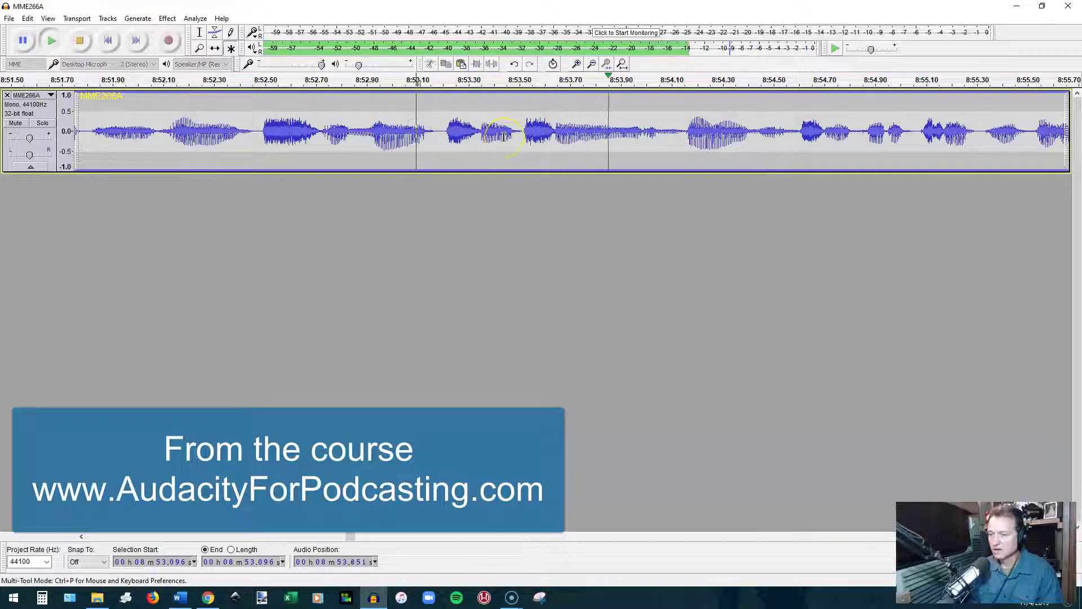
key("space")
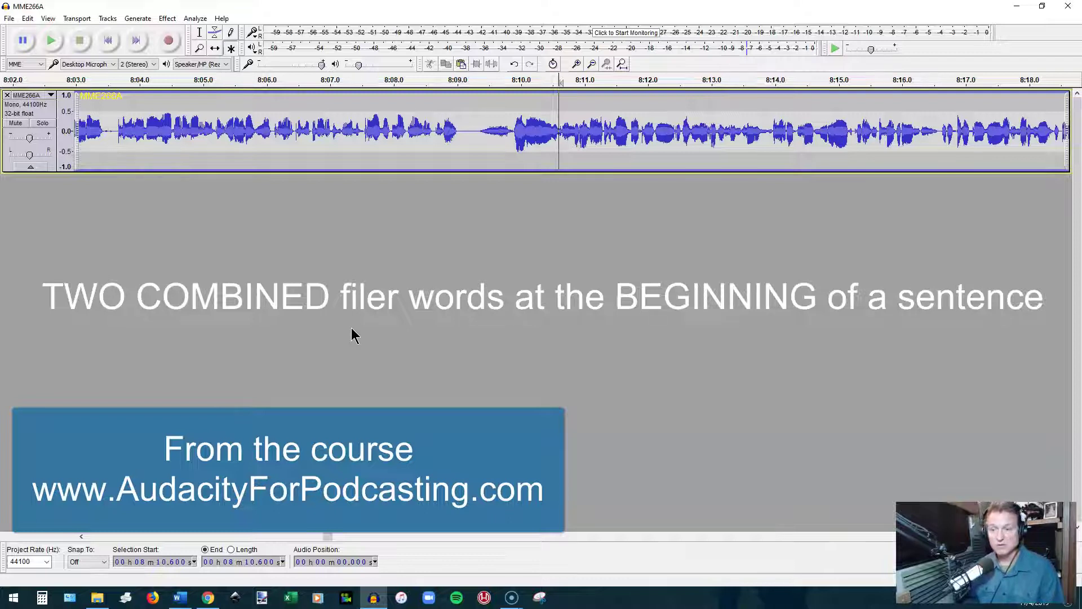
- Listen to the passage from 8:06.506 to locate the two combined filler words at the beginning of the sentence
left_click(300, 113)
key("space")
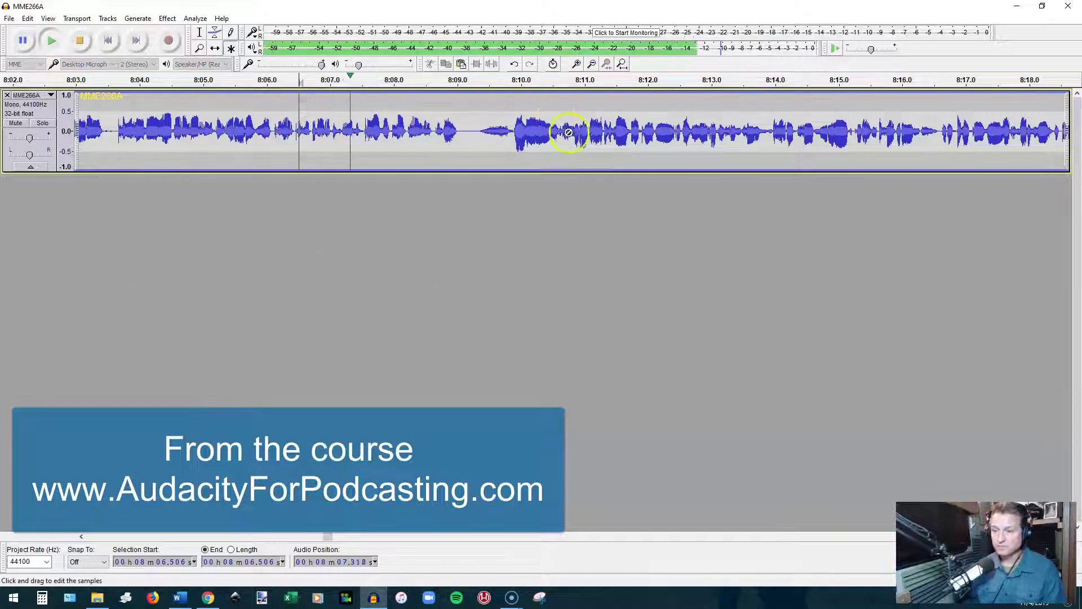
scroll(569, 132, "up", 1, "ctrl")
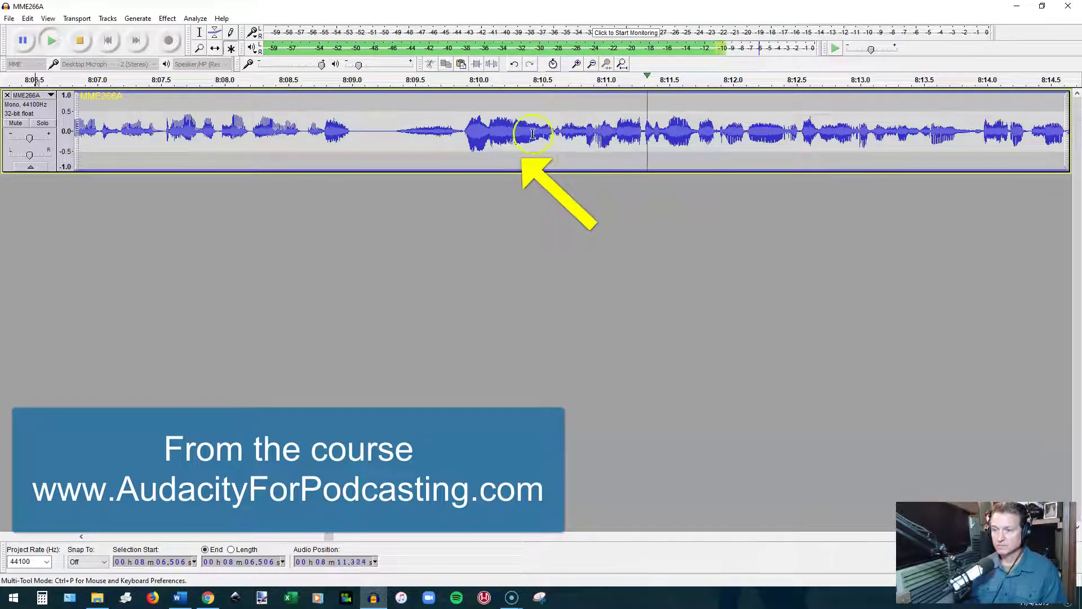
key("space")
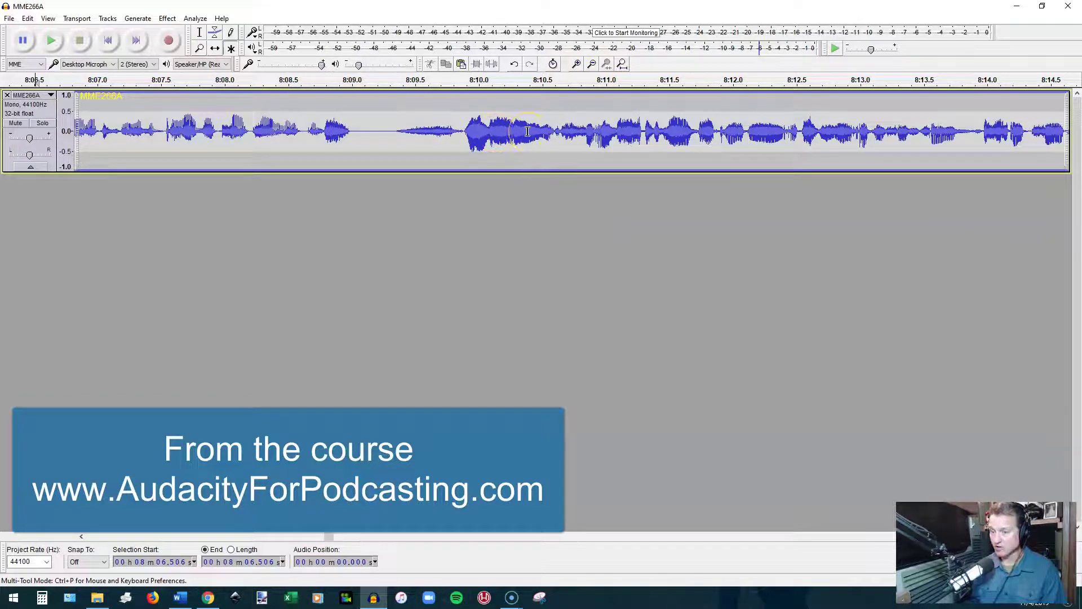
- Listen from 8:09.887 and again from 8:10.591 to identify where the combined filler words start and end
left_click(465, 139)
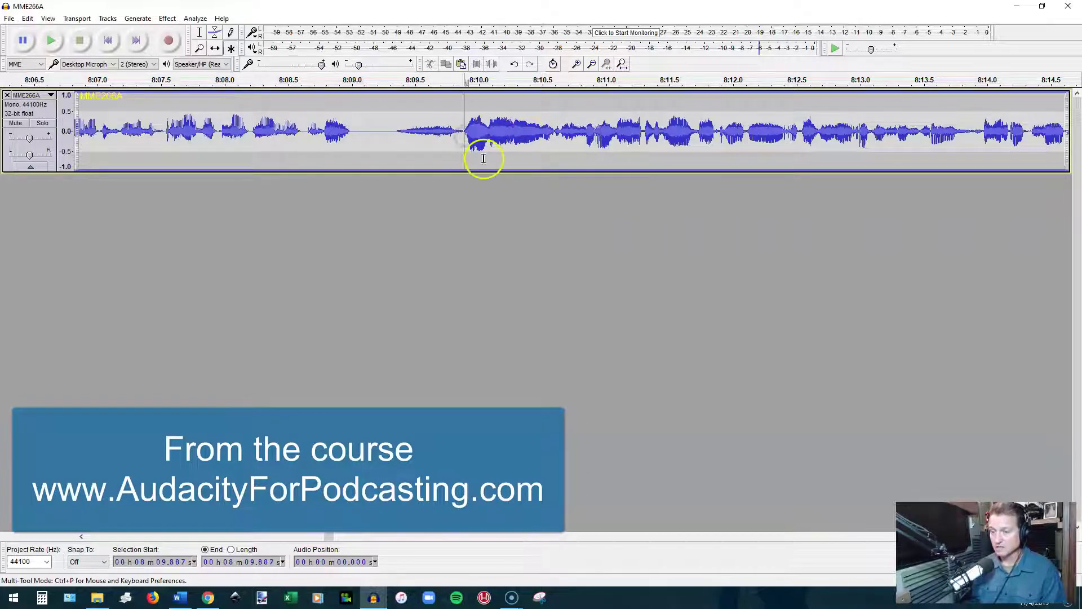
key("space")
key("space")
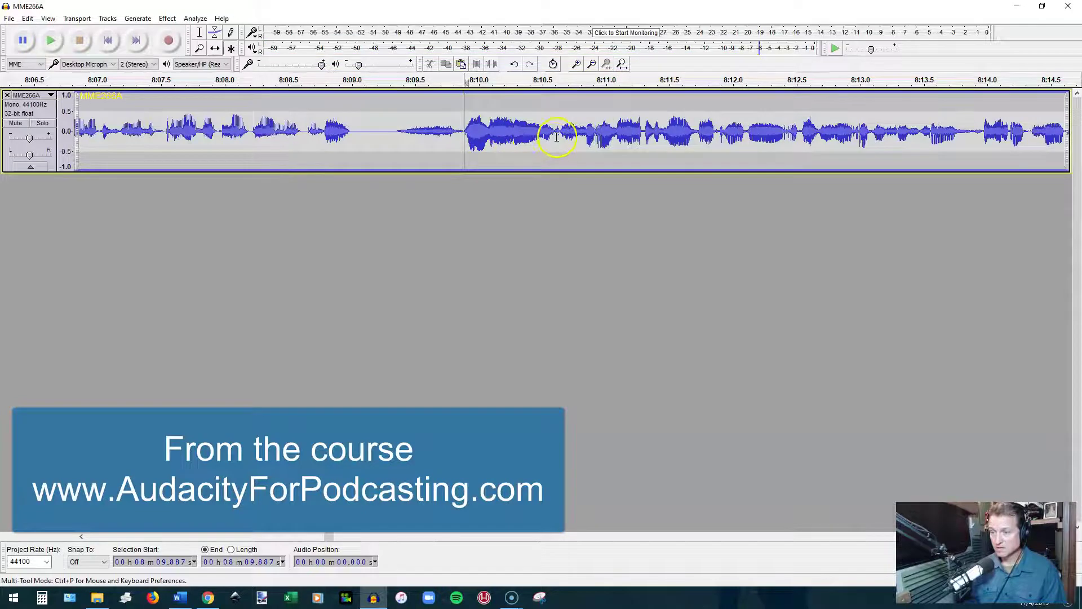
left_click(554, 136)
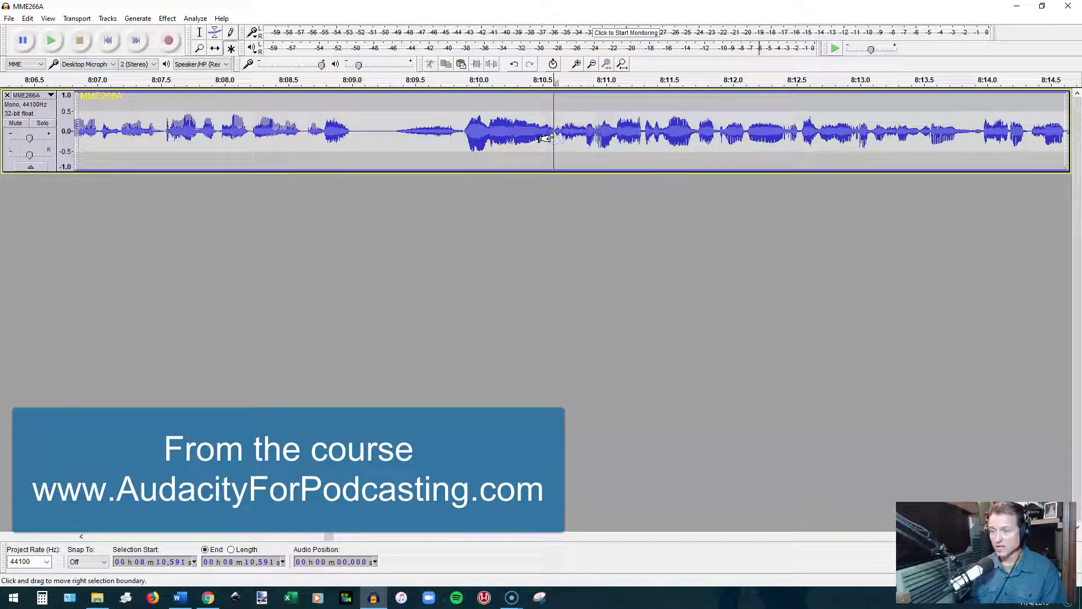
key("space")
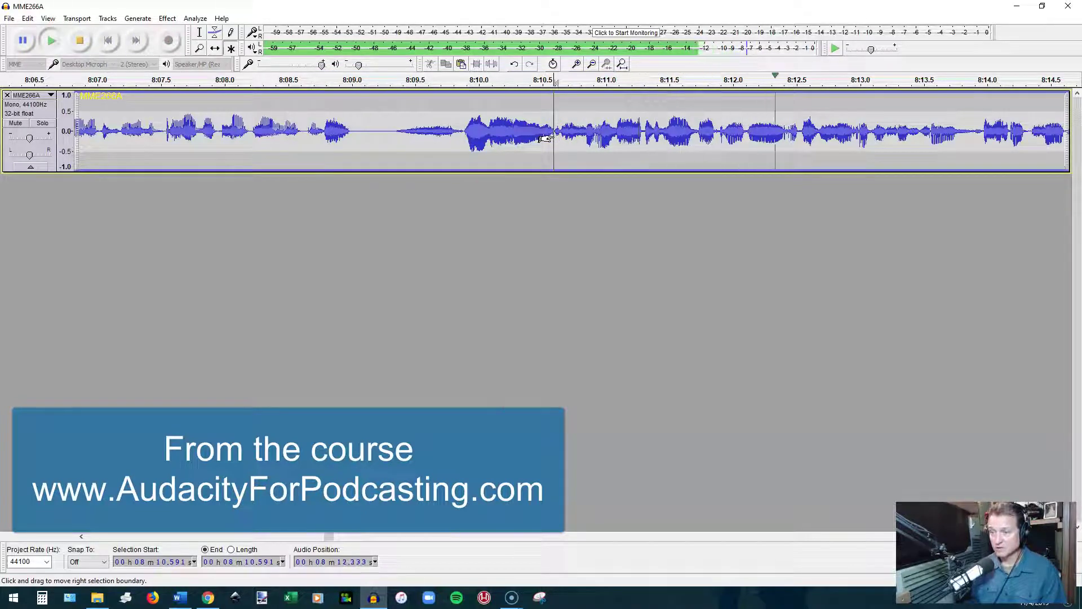
key("space")
- Delete the two combined filler words, from 8:09.869 to 8:10.591
scroll(557, 143, "up", 3)
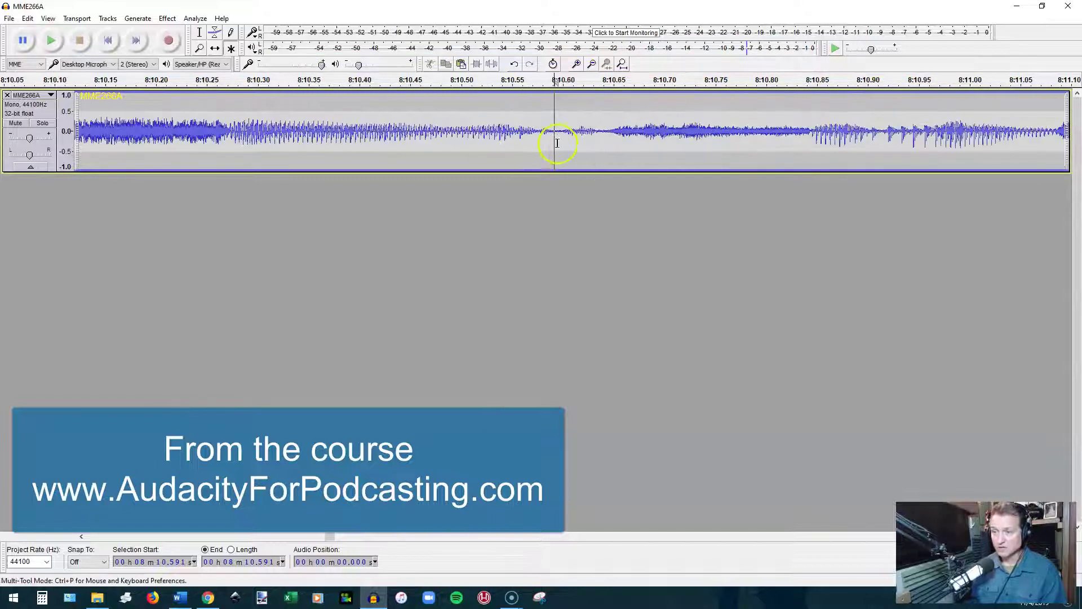
scroll(558, 140, "down", 3)
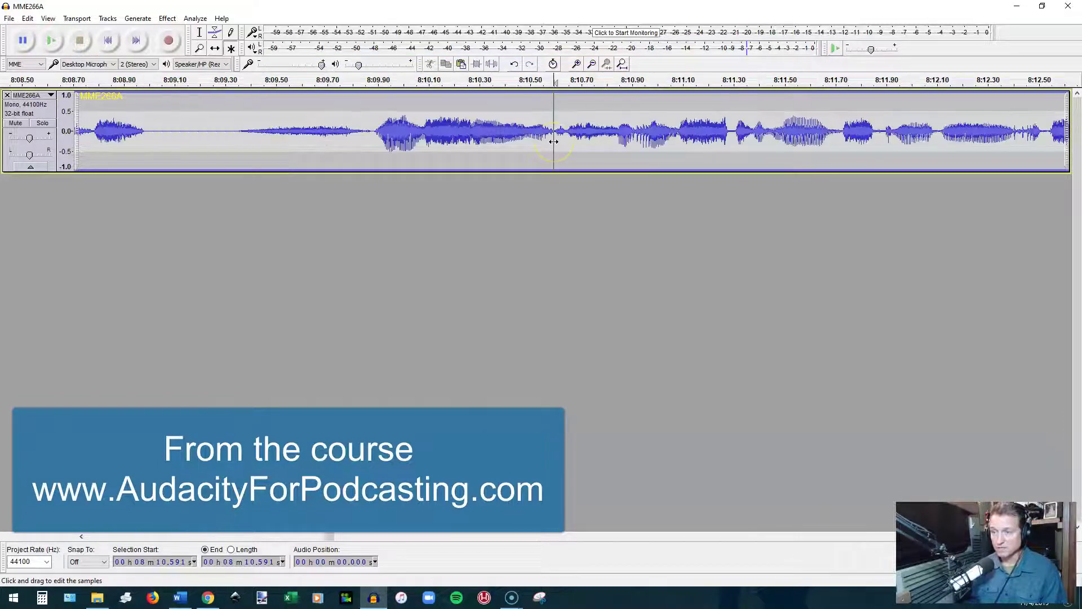
left_click_drag(558, 140, 373, 168)
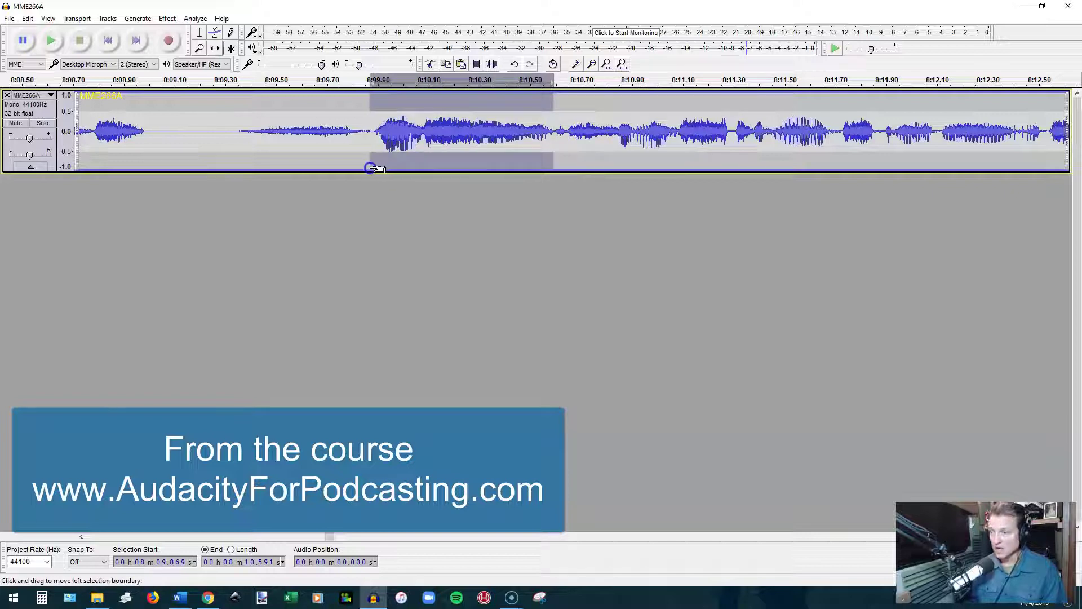
key("Delete")
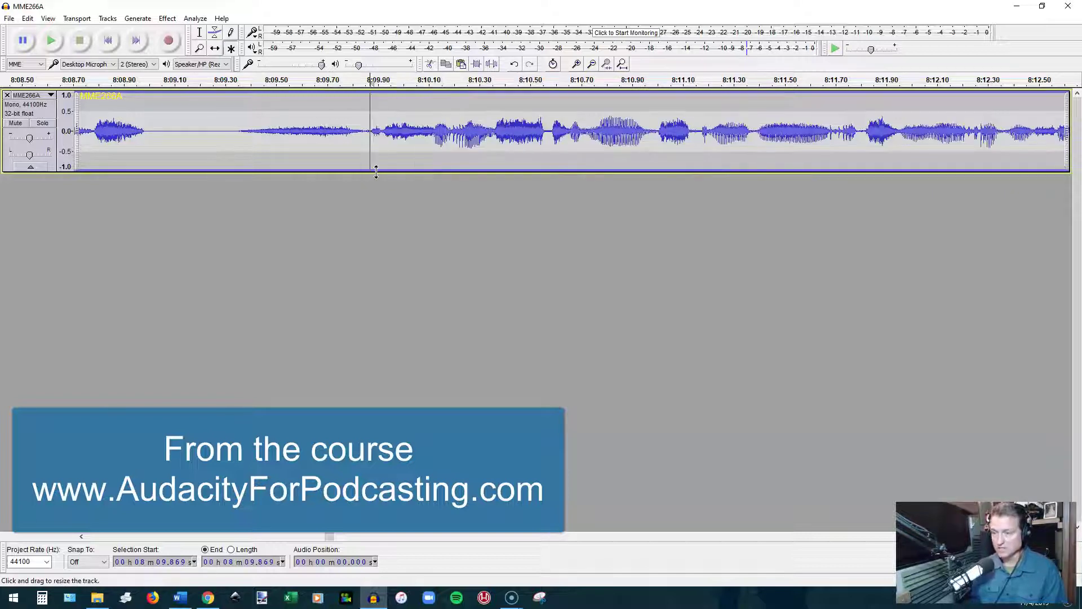
- Play back the join of the combined filler-word cut from 8:08.493 and again from 8:06.986
key("ctrl+3")
key("ctrl+3")
left_click(288, 136)
key("space")
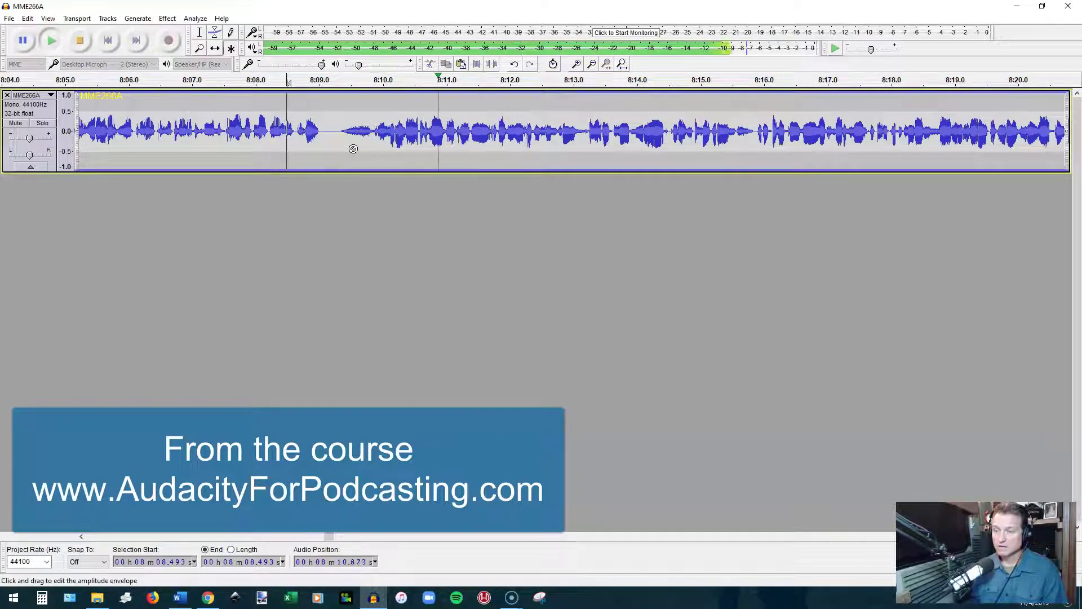
key("space")
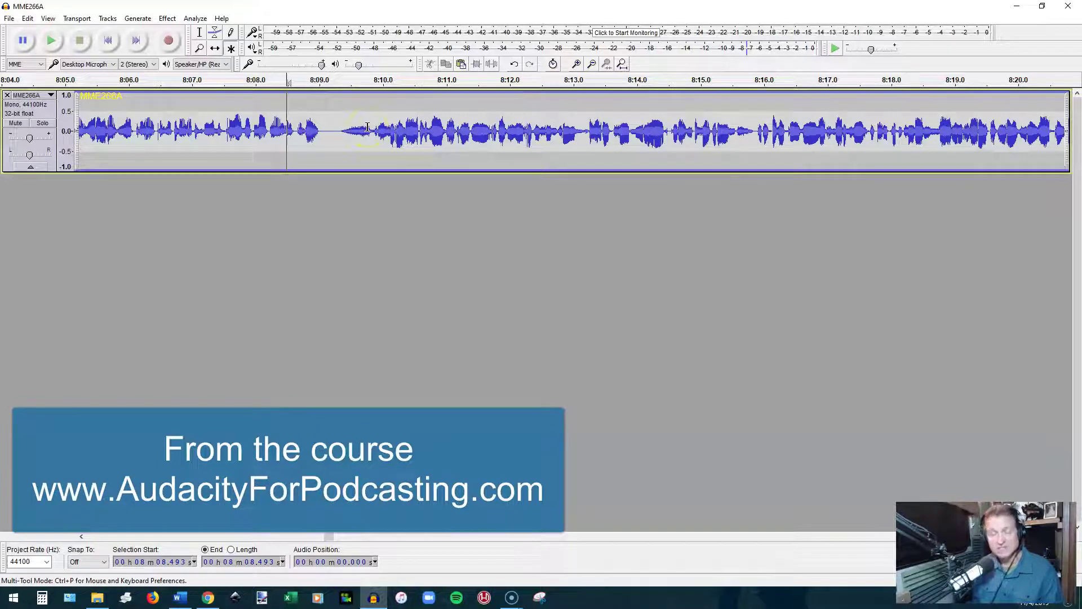
left_click(192, 127)
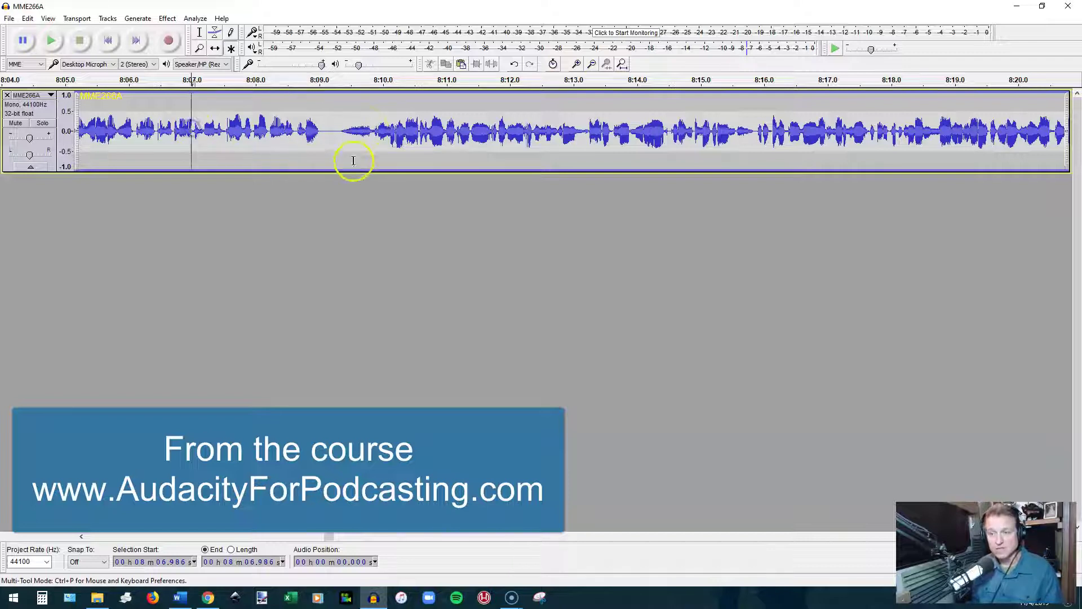
key("space")
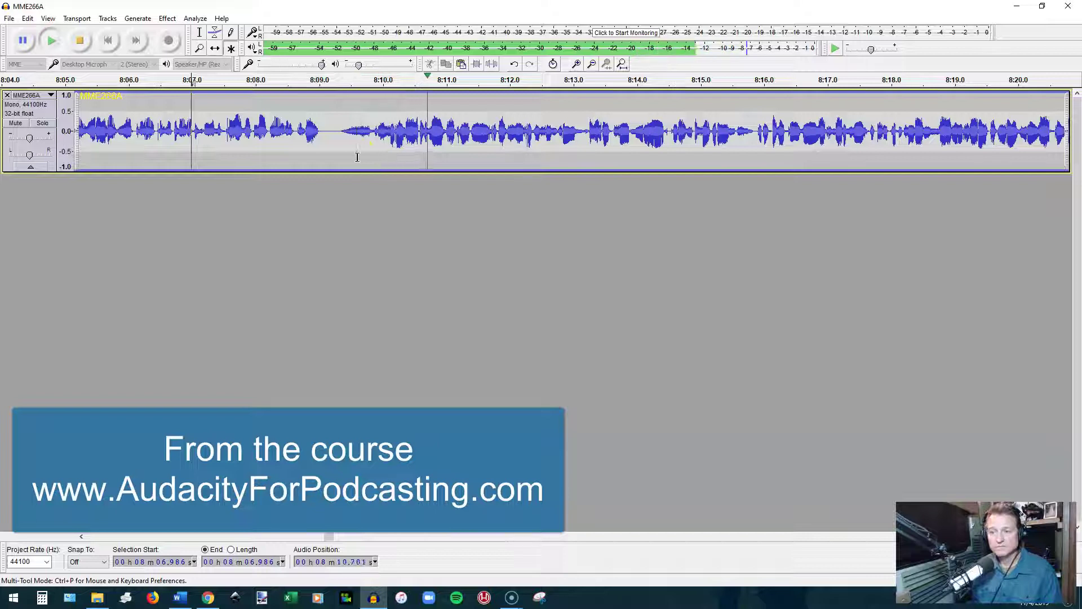
left_click(373, 131)
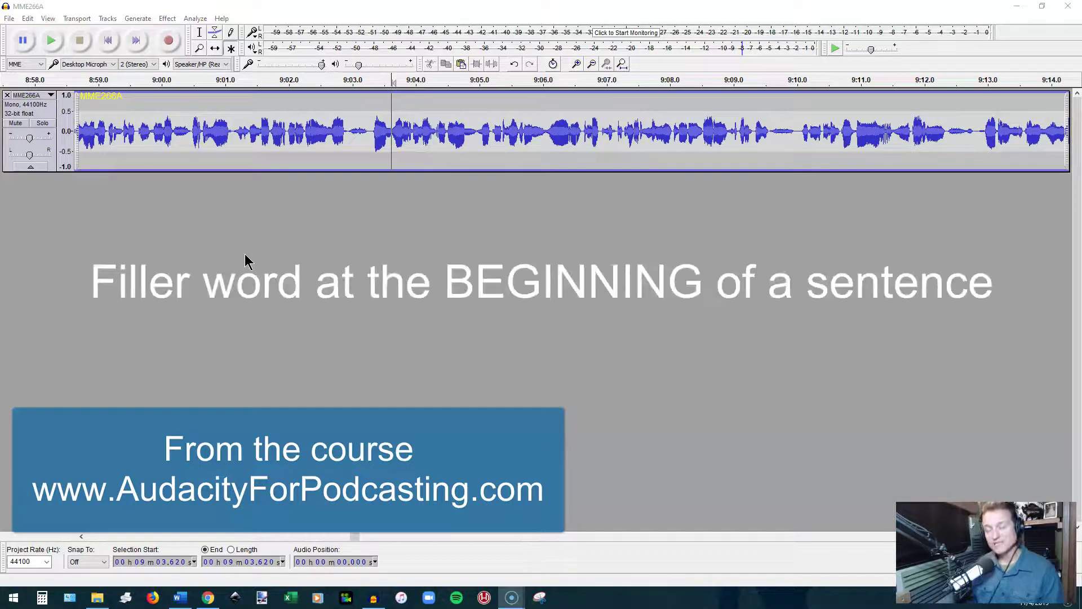
- Listen to the passage from 9:01.689 to locate the filler word at the beginning of the sentence
left_click(268, 247)
left_click(269, 127)
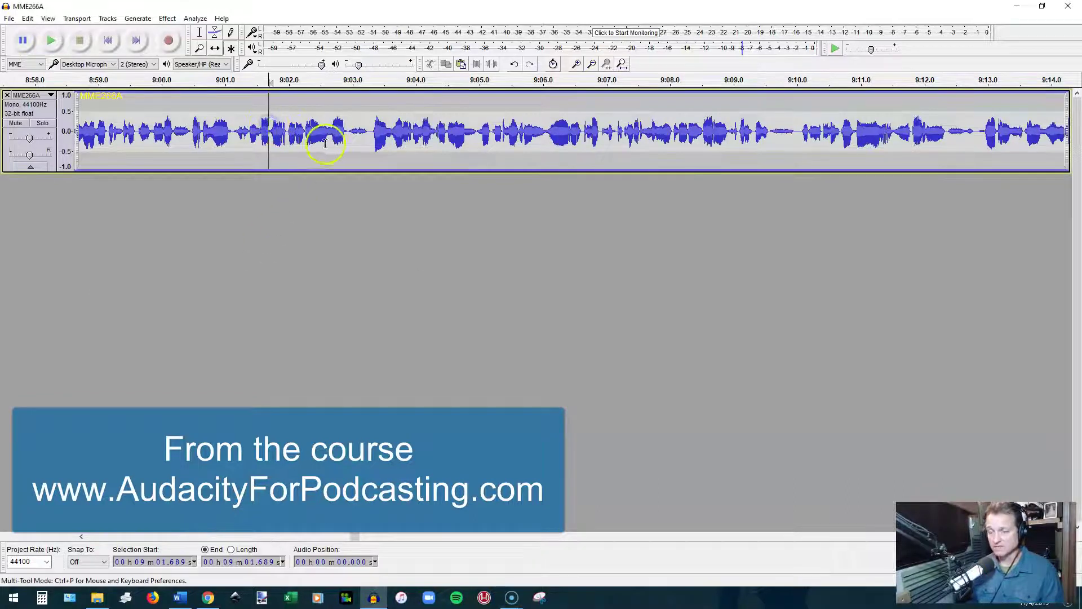
key("space")
scroll(352, 154, "up", 1)
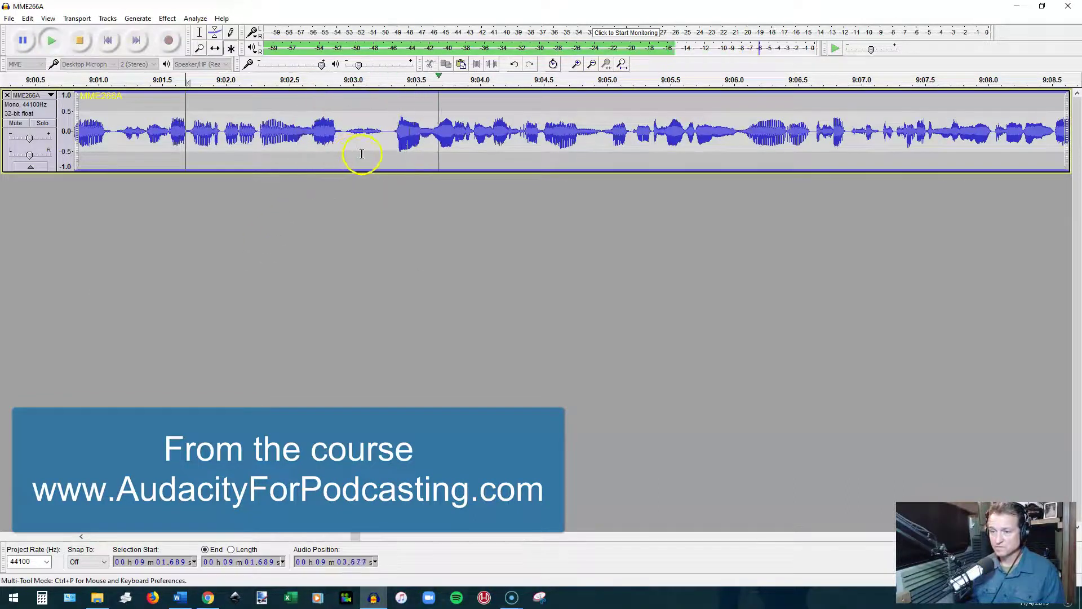
key("space")
- Listen from 9:03.249 and from just before the waveform rises to identify where the filler word starts
left_click(386, 136)
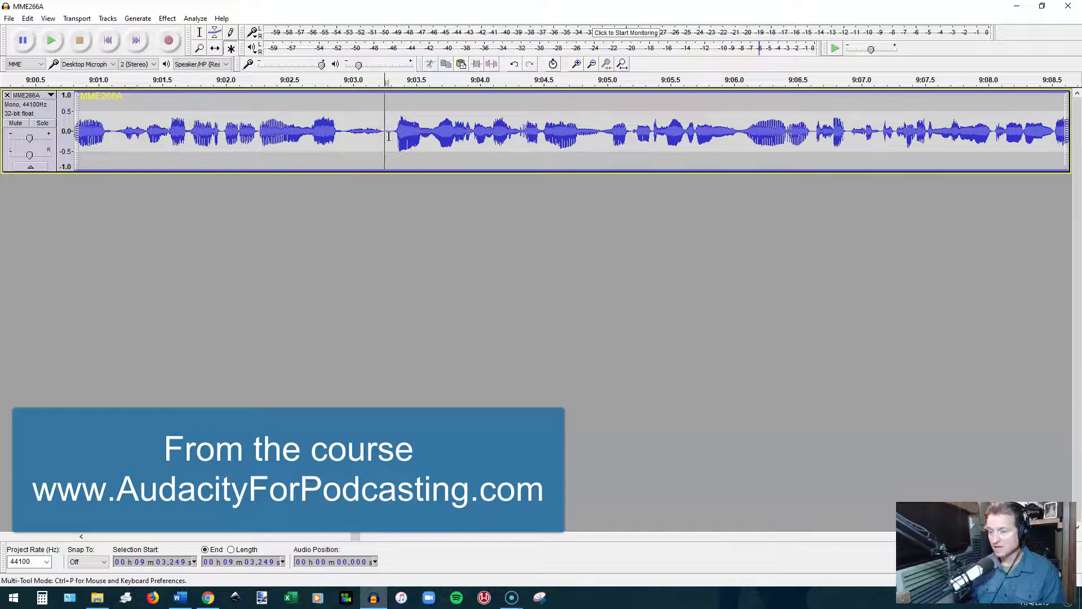
left_click(440, 150)
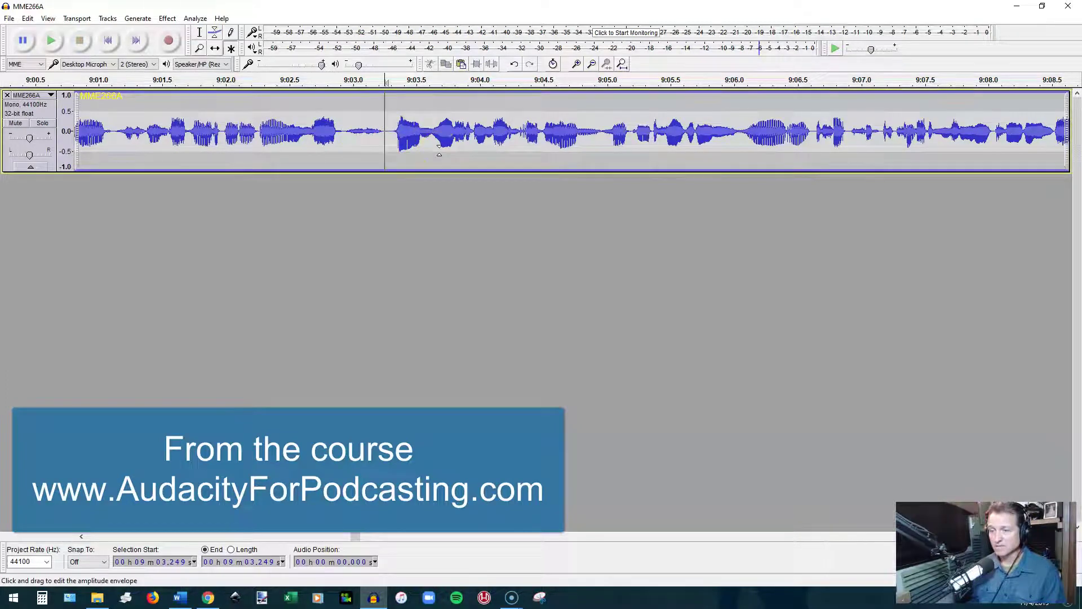
key("space")
left_click(419, 140)
scroll(419, 140, "up", 2)
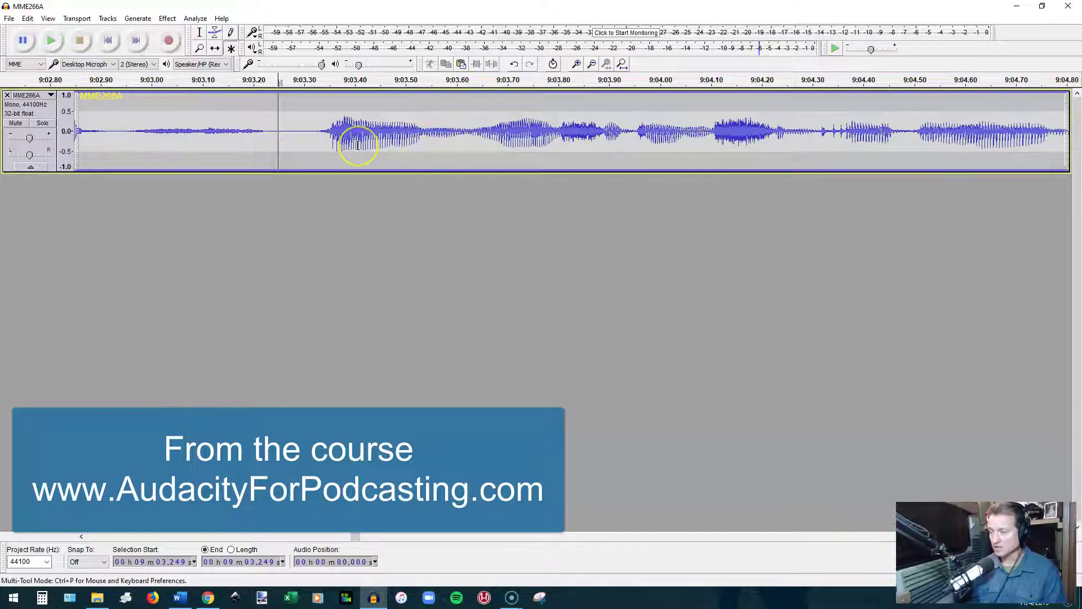
left_click(314, 140)
key("space")
key("space")
- Listen from 9:03.533 and again from 9:03.621 to identify where the filler word ends
left_click(422, 134)
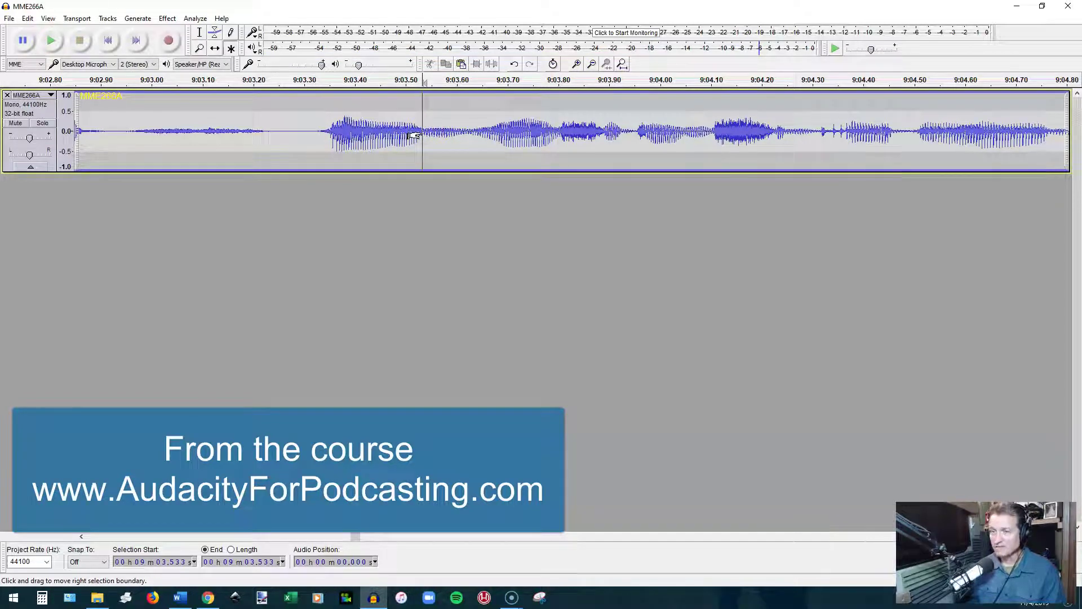
key("space")
key("space")
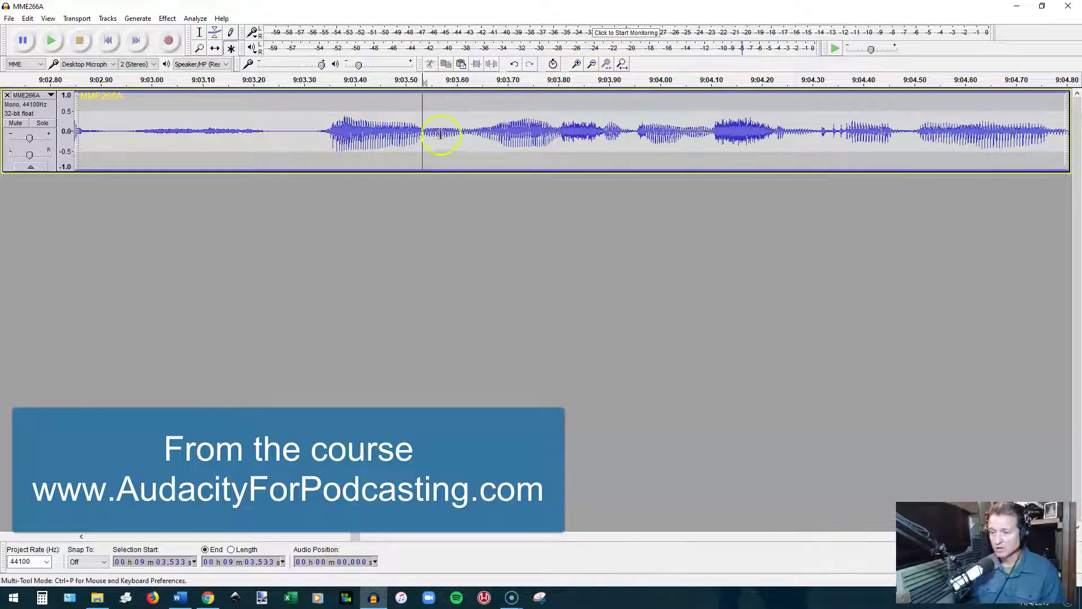
left_click(468, 134)
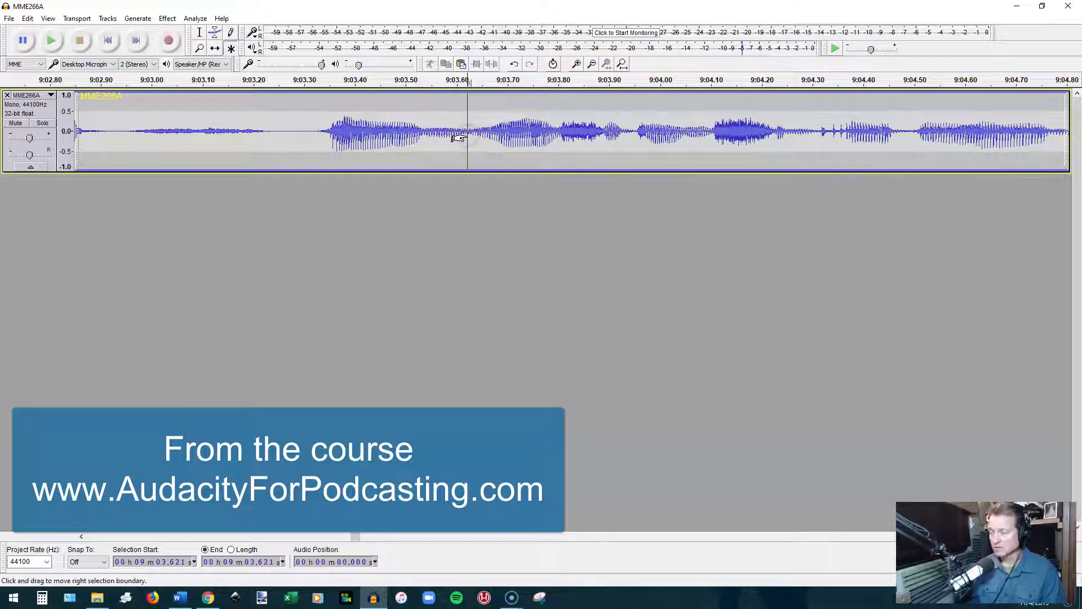
key("space")
key("space")
- Delete the filler word at the beginning of the sentence, from 9:03.320 to 9:03.628
key("ctrl+1")
key("ctrl+1")
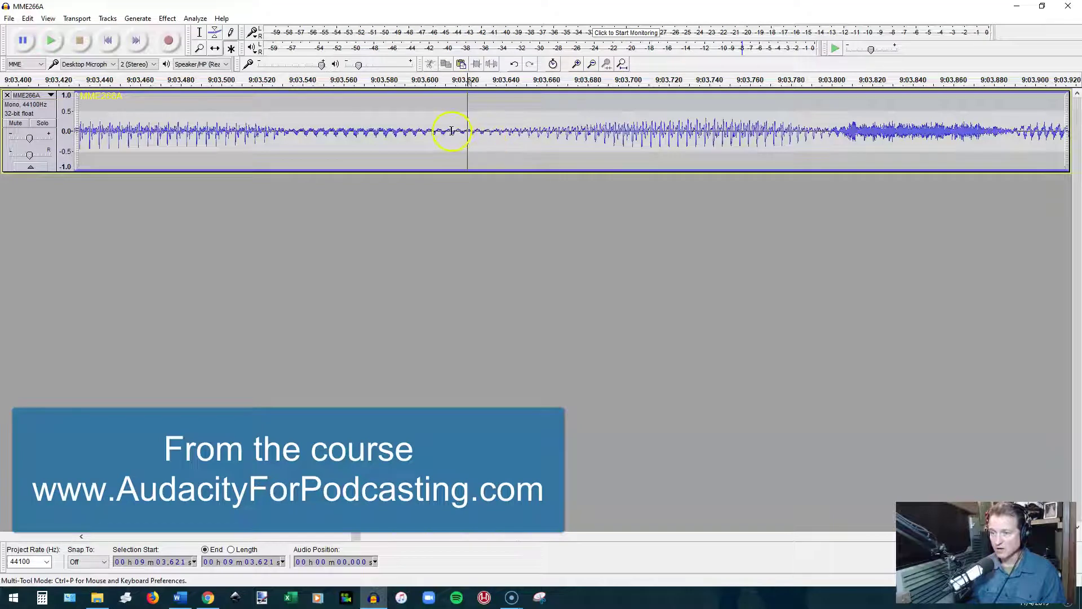
scroll(452, 131, "up", 1, "ctrl")
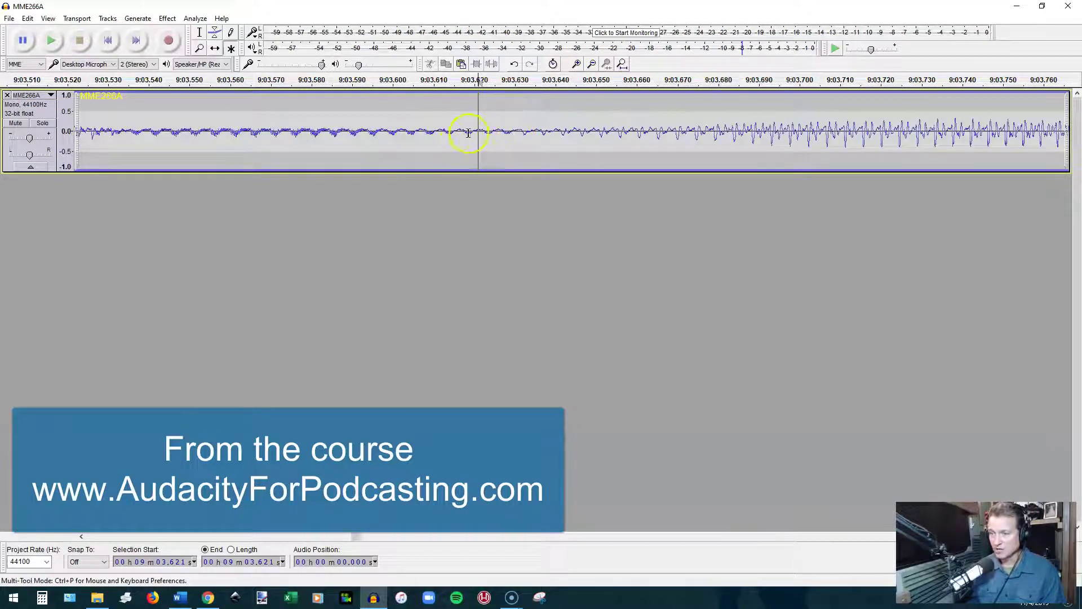
left_click(508, 134)
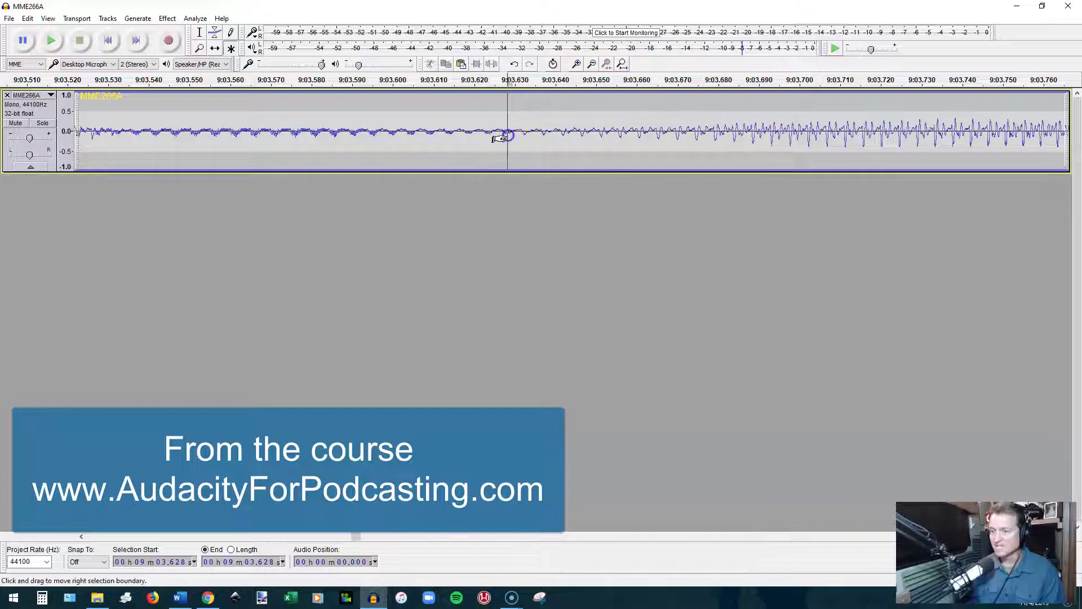
scroll(509, 138, "down", 4)
scroll(509, 139, "up", 3)
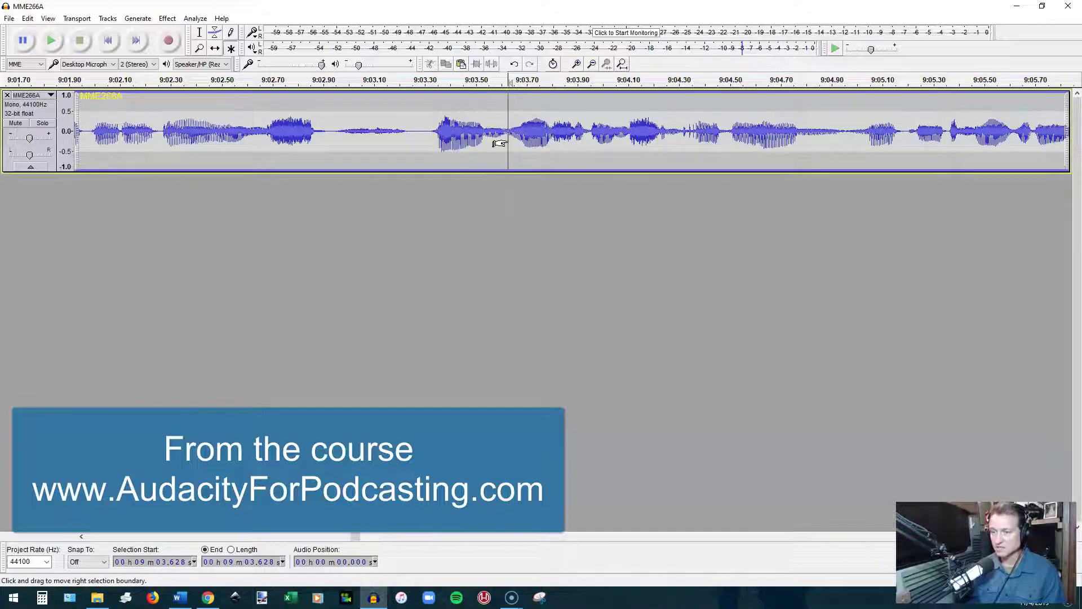
scroll(509, 140, "down", 1)
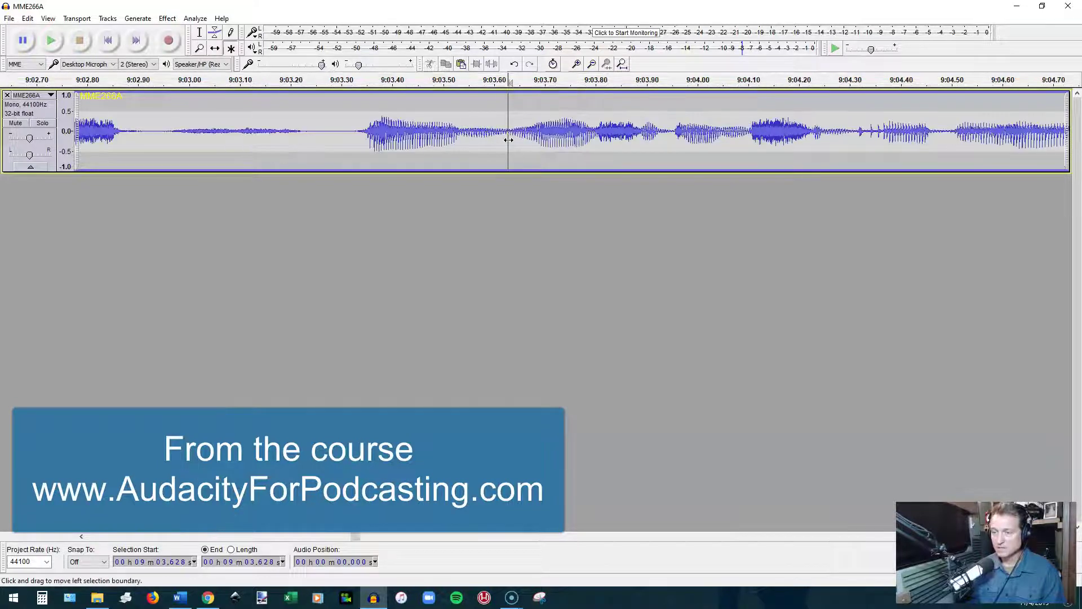
left_click_drag(515, 139, 353, 139)
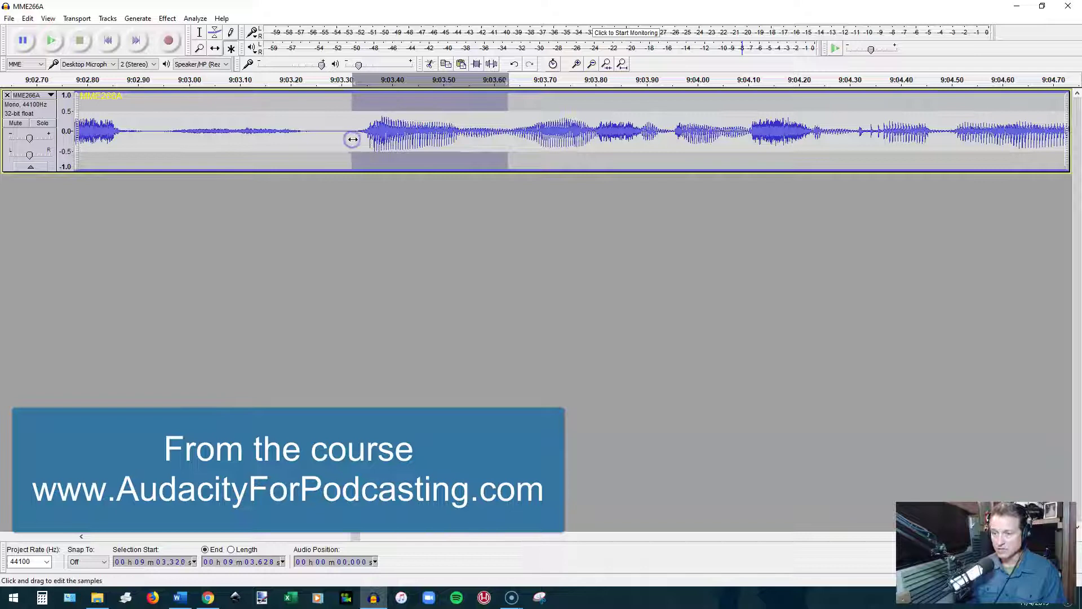
scroll(355, 139, "up", 3)
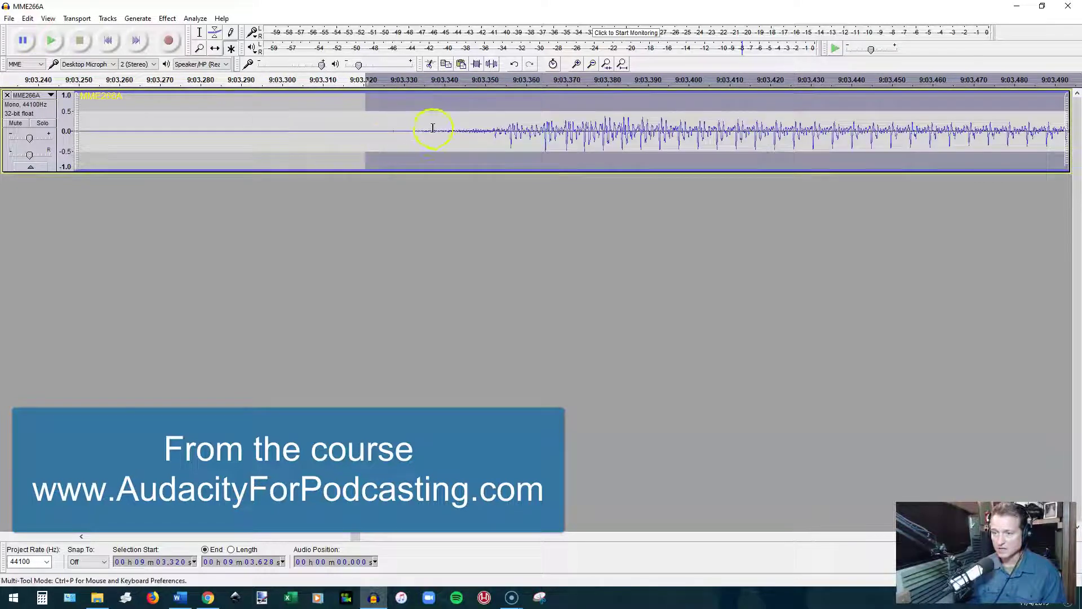
key("Left")
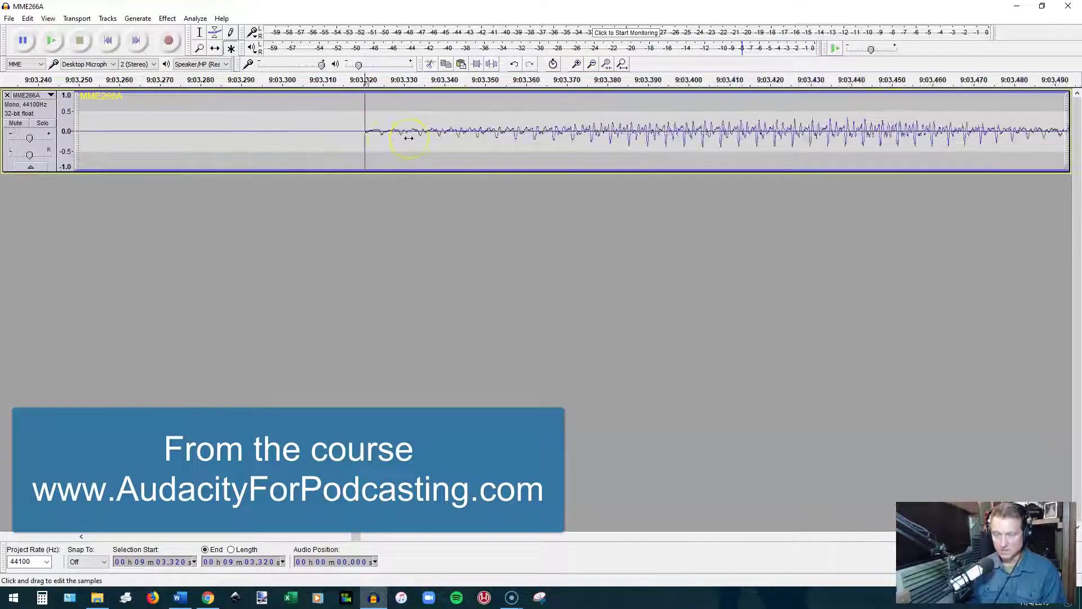
- Play back the join of the filler-word cut from 9:03.161 and again from 9:02.367
scroll(406, 138, "down", 3)
left_click(322, 130)
key("space")
key("space")
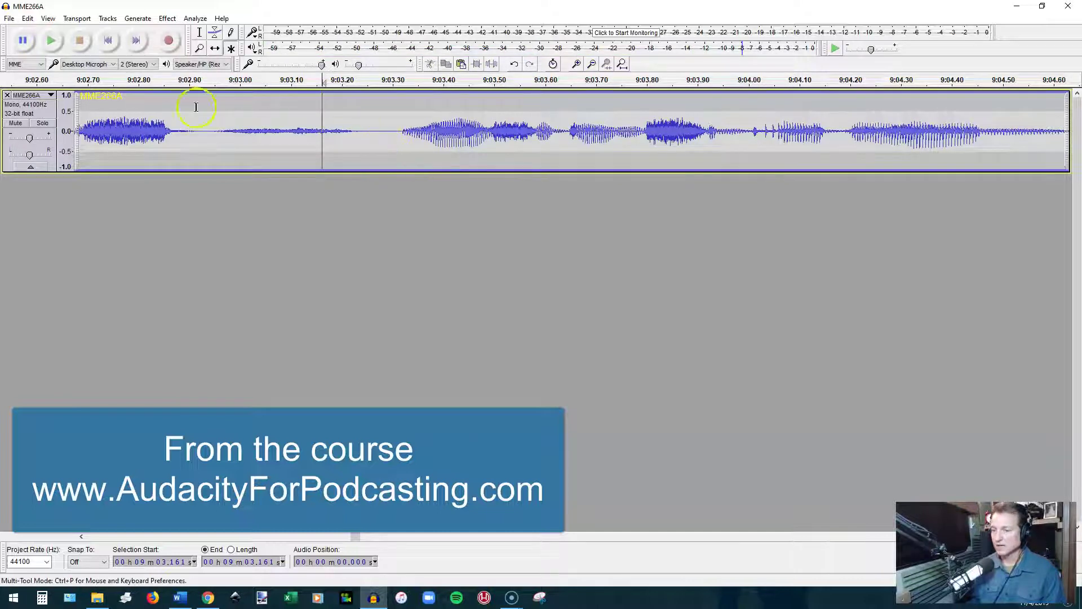
scroll(133, 126, "down", 1)
scroll(138, 133, "left", 2)
left_click(140, 139)
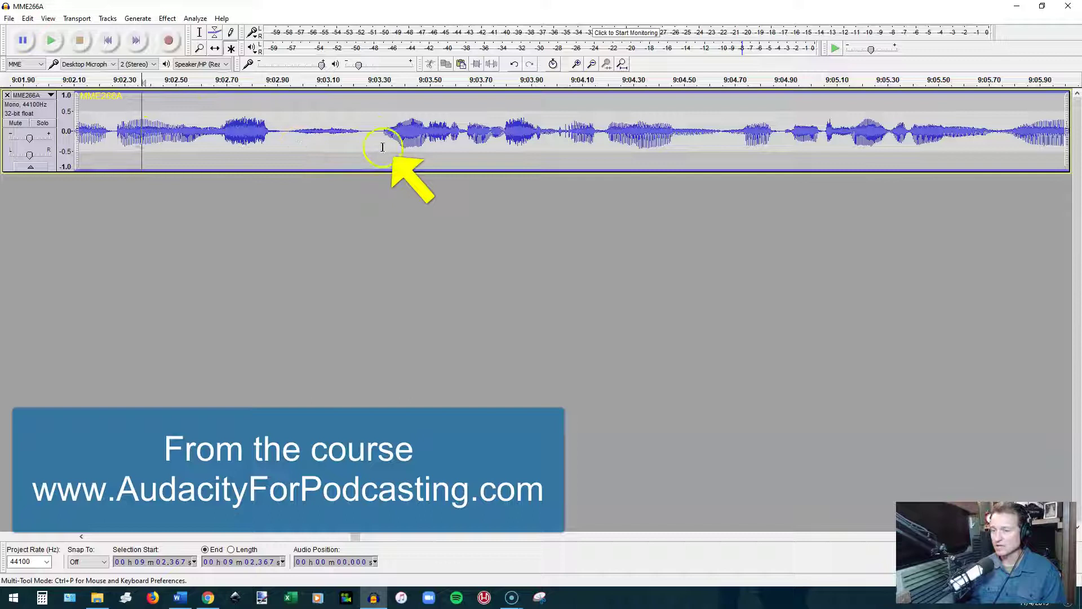
key("space")
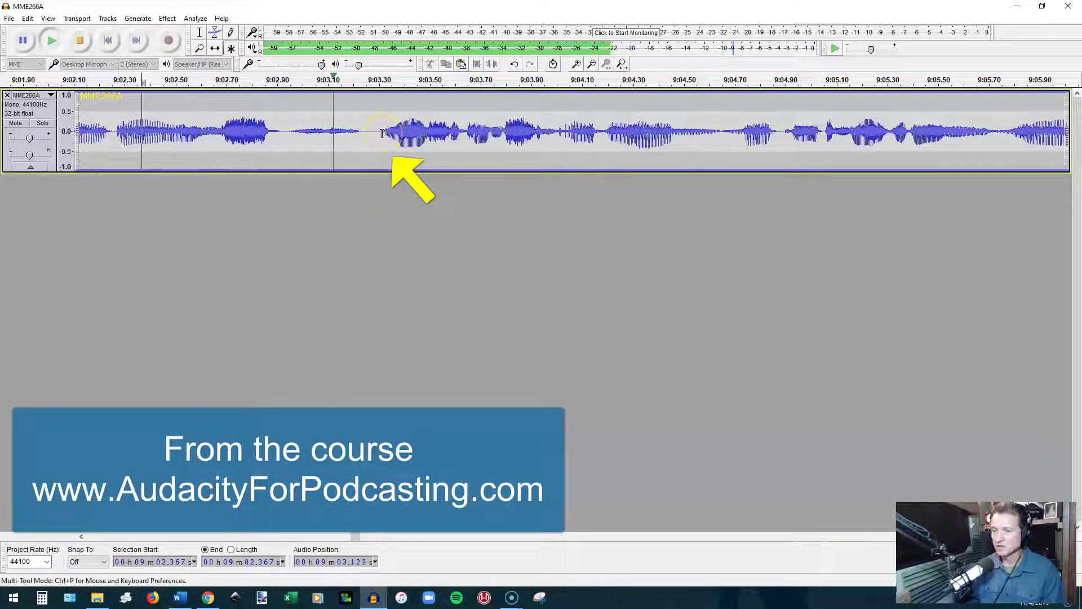
key("space")
- Try to delete the silence before the sentence, from 9:03.218 to 9:03.319, and play back the join from 9:02.759
scroll(382, 134, "up", 3, "ctrl")
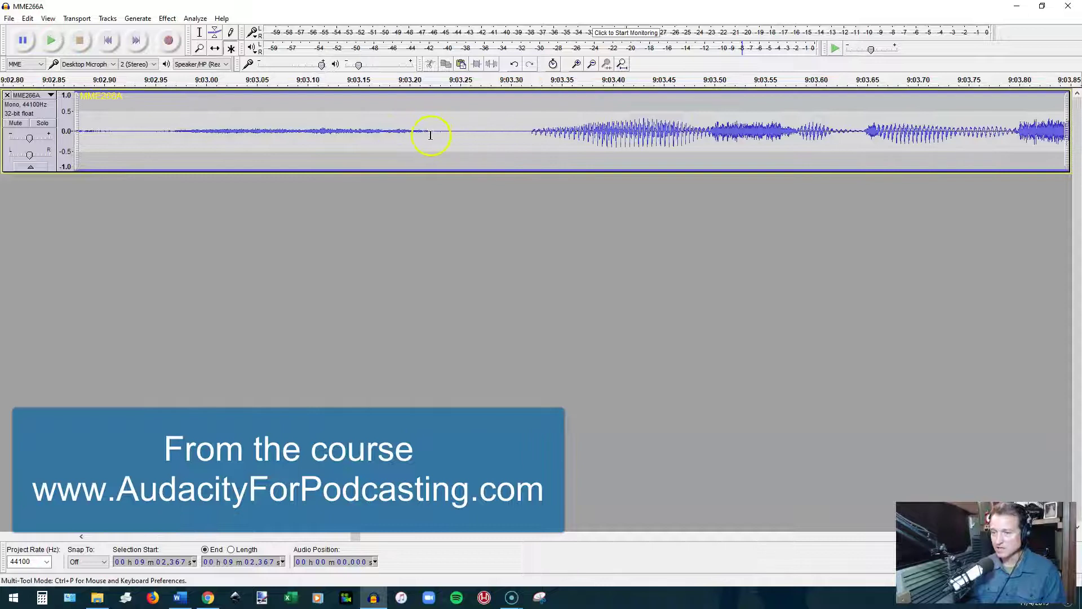
left_click_drag(428, 135, 531, 141)
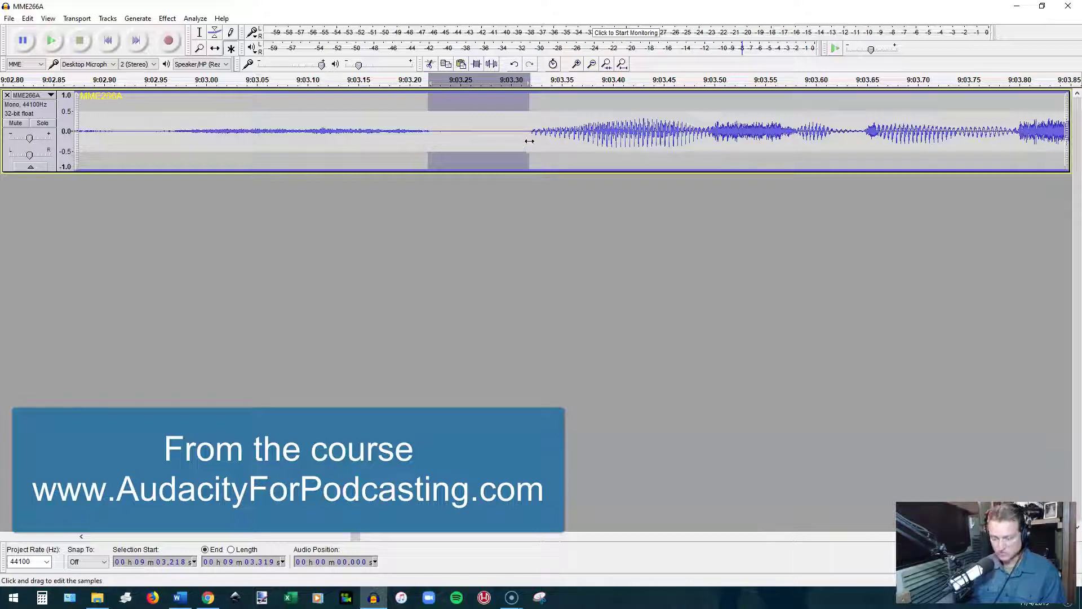
key("Delete")
scroll(526, 140, "down", 2, "ctrl")
left_click(387, 130)
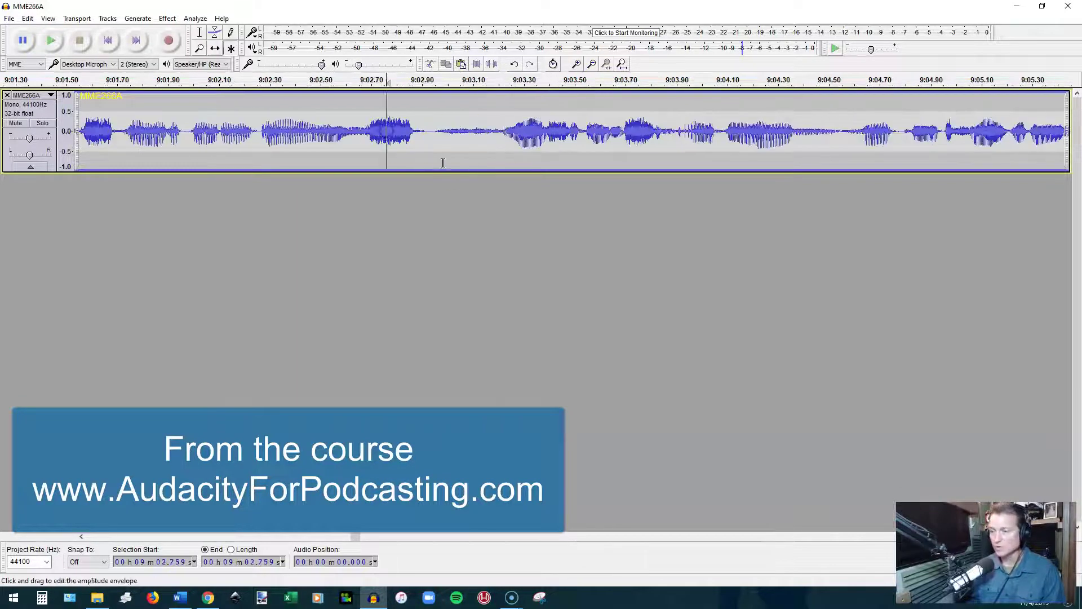
key("space")
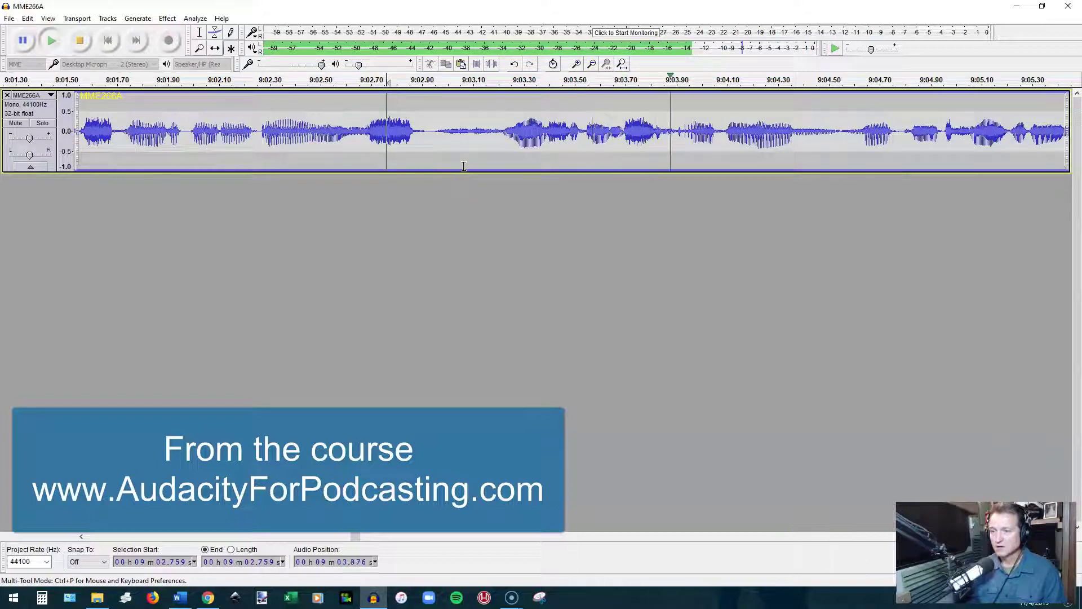
key("space")
key("ctrl+z")
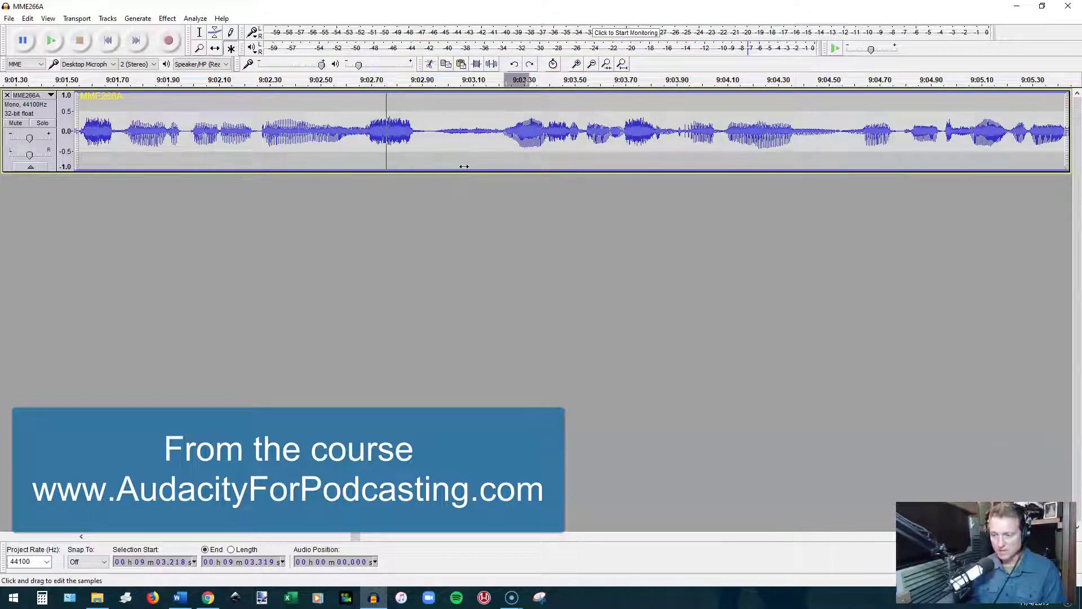
- Apply a Fade In to the very start of the sentence, from about 9:03.320 to 9:03.344
scroll(527, 154, "up", 3, "ctrl")
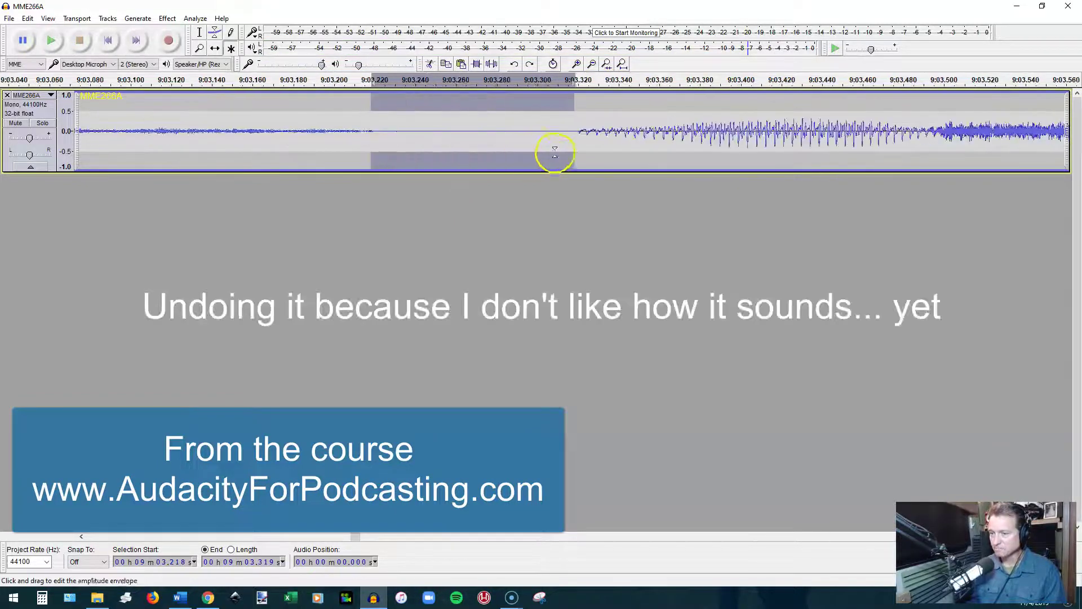
left_click_drag(625, 133, 577, 139)
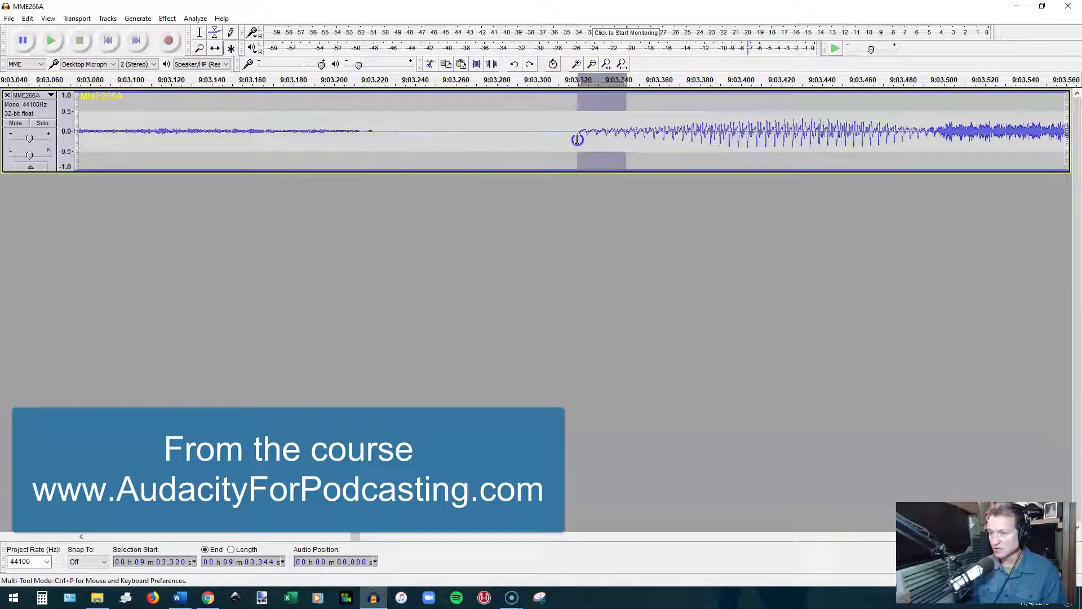
left_click(168, 18)
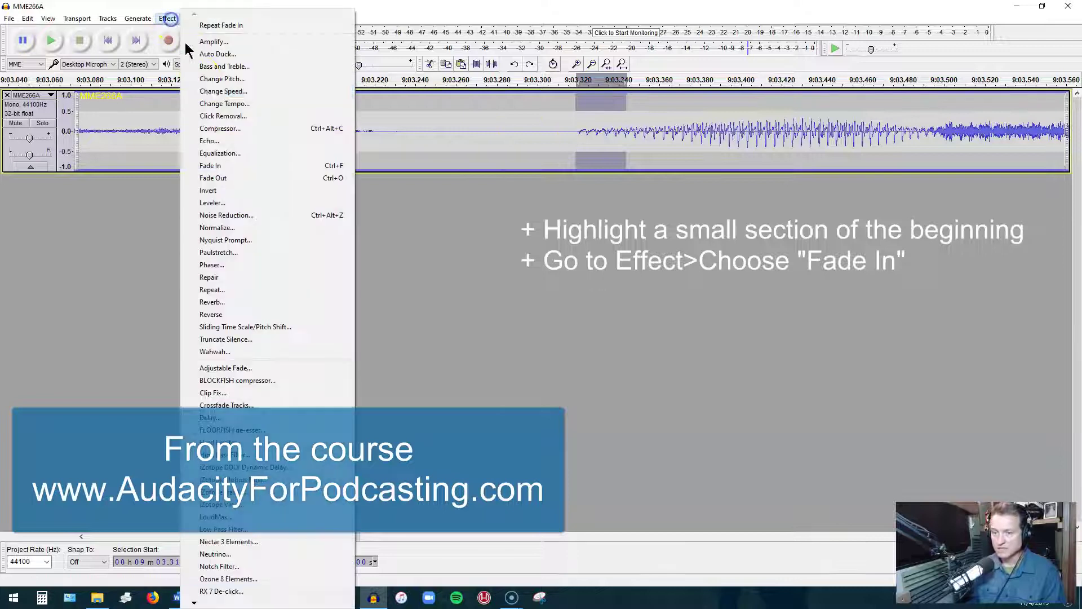
left_click(218, 165)
- Play back the faded join from 9:02.719 and again from 9:02.198, and inspect the waveform around 9:03.257
scroll(356, 178, "down", 5)
left_click(230, 129)
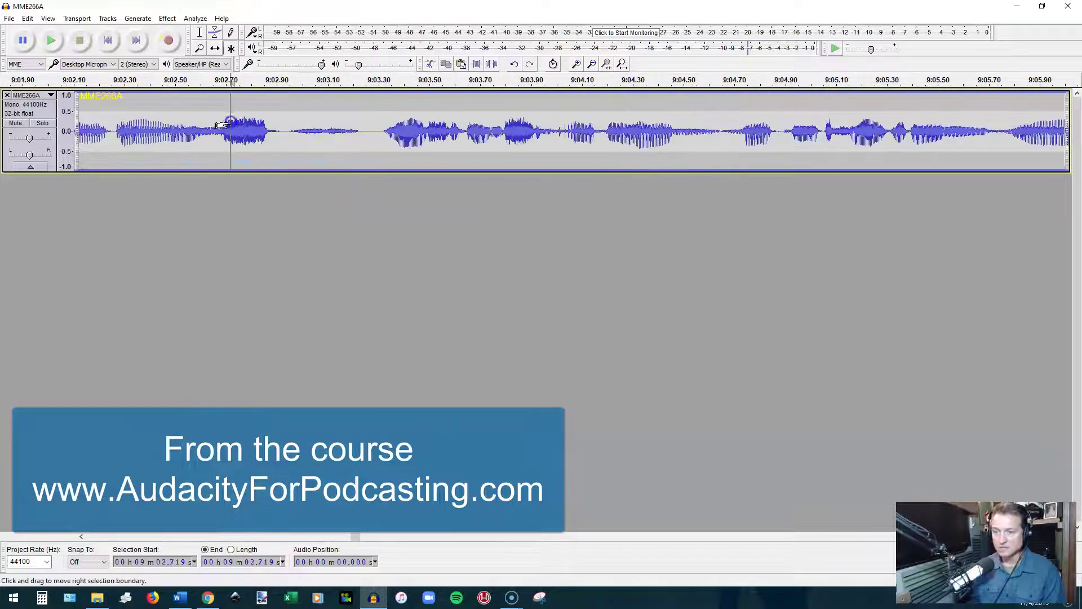
key("space")
key("space")
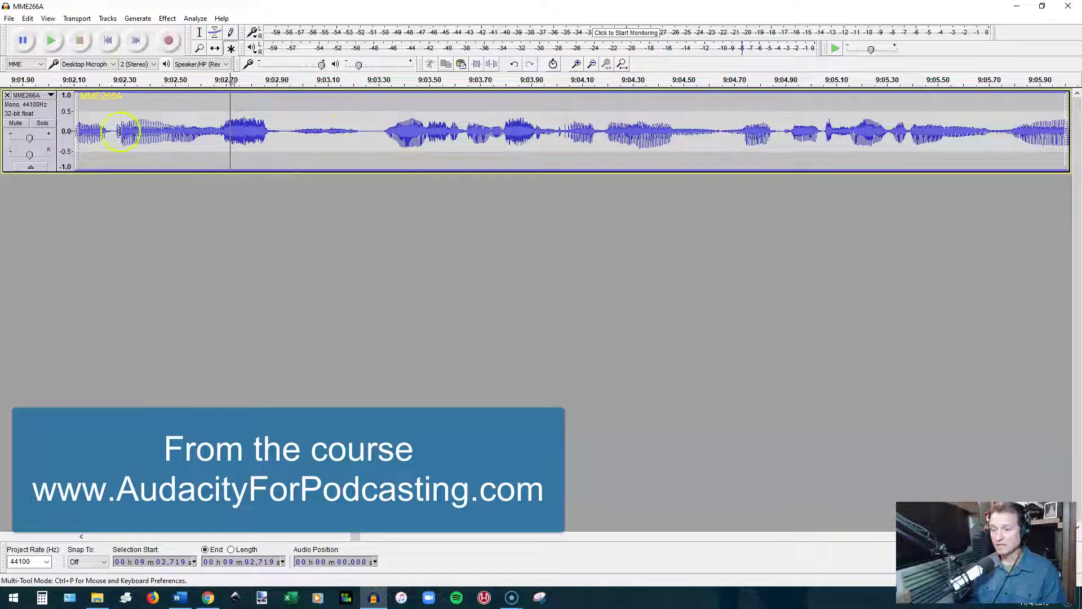
left_click(99, 134)
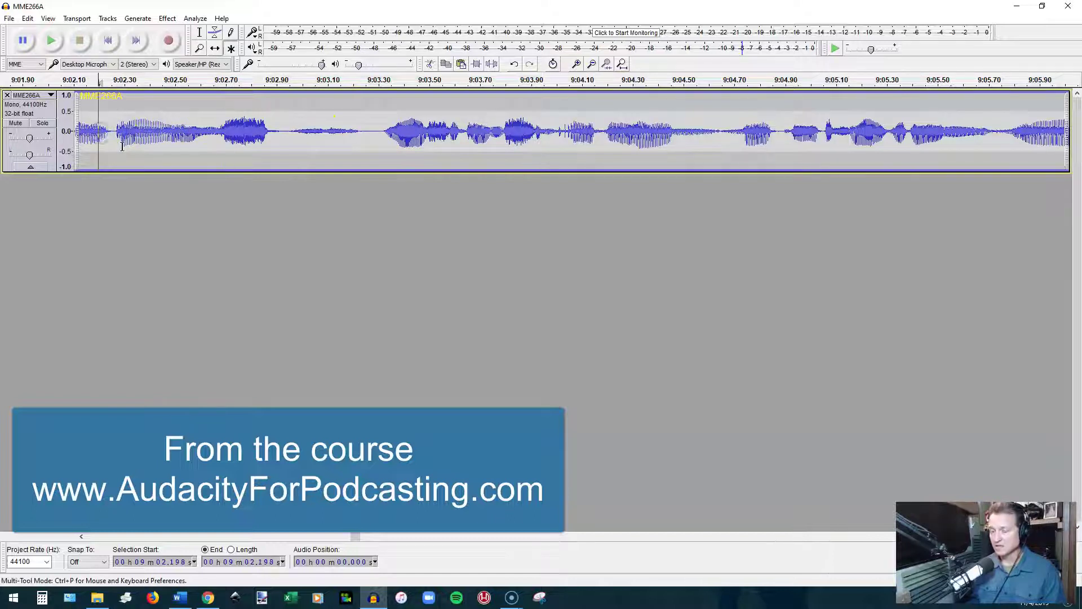
key("space")
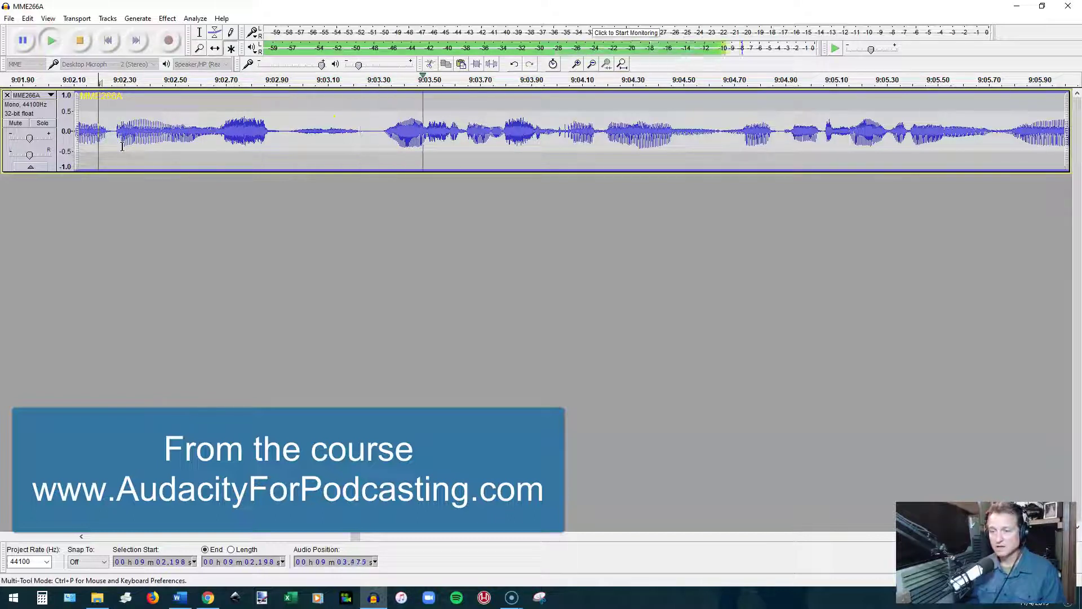
key("space")
left_click(368, 135)
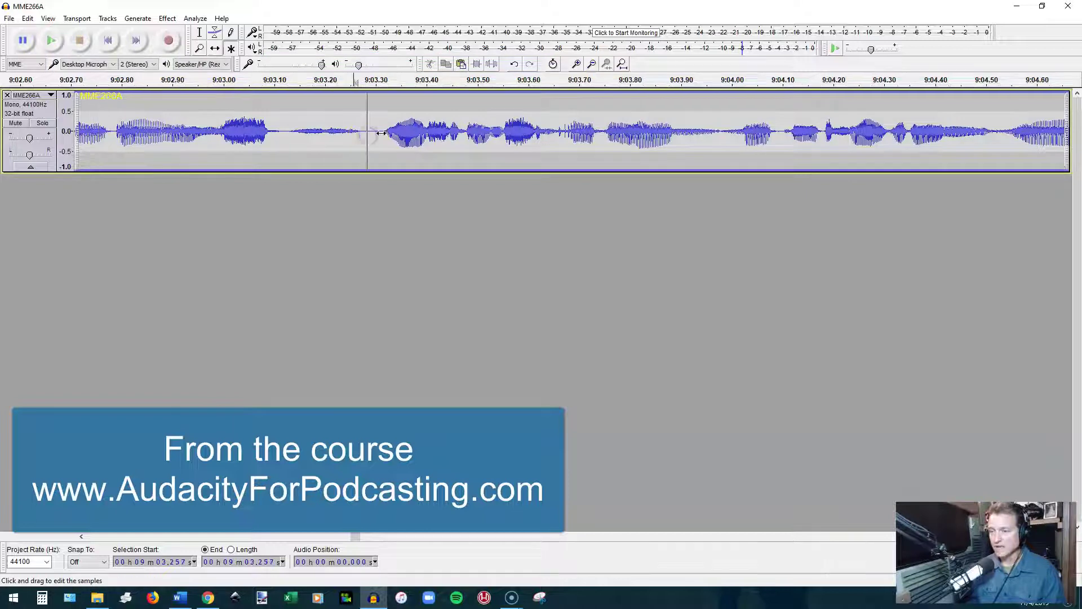
key("ctrl+1")
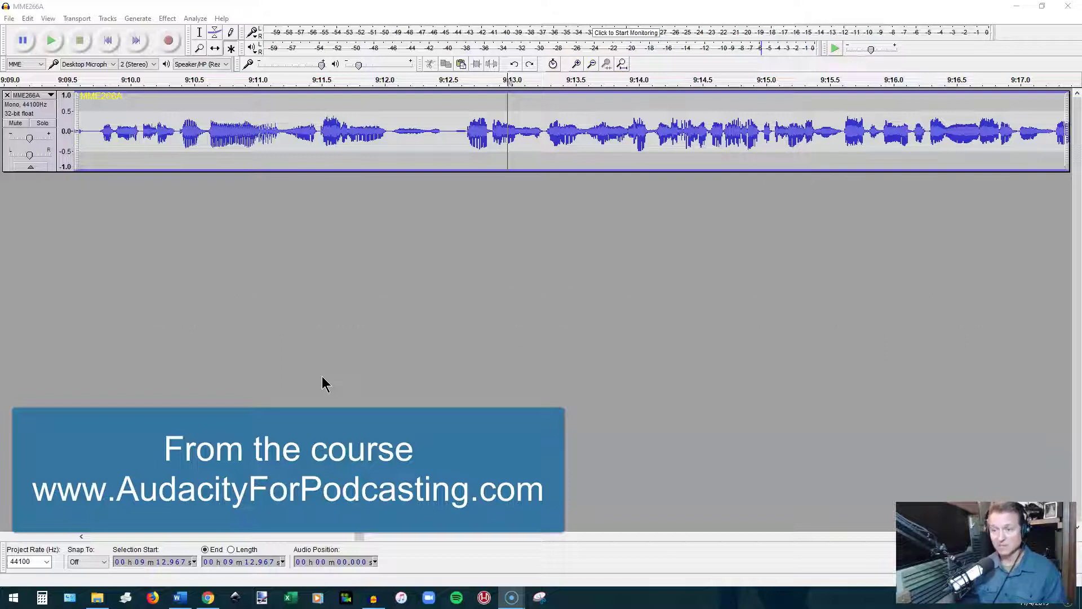
- Play back the passage from 9:10.725 to locate the unwanted sound around 9:13.3
left_click(223, 132)
key("space")
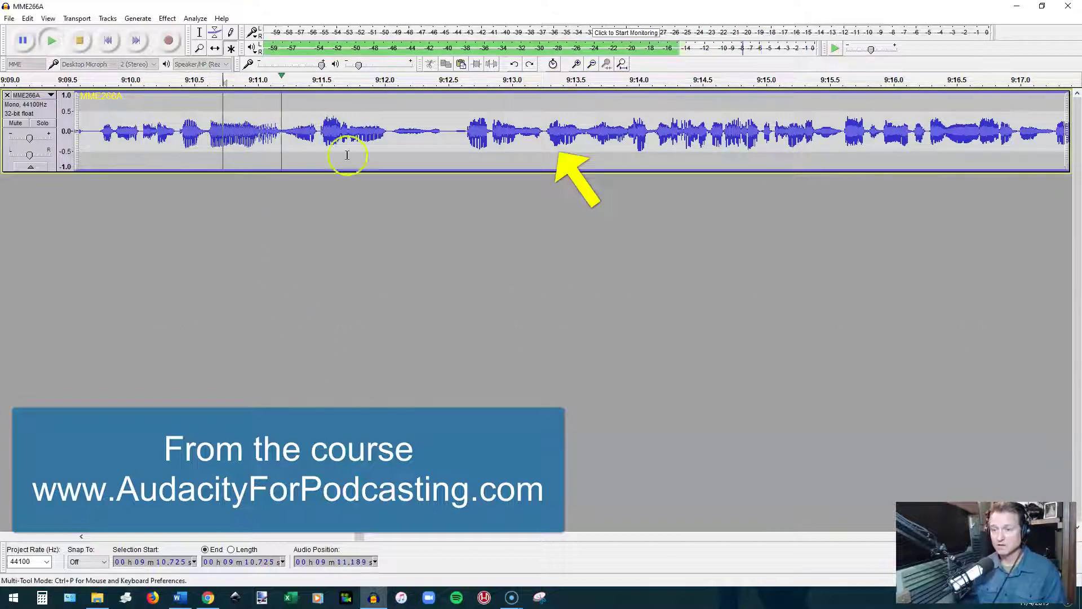
left_click(445, 166)
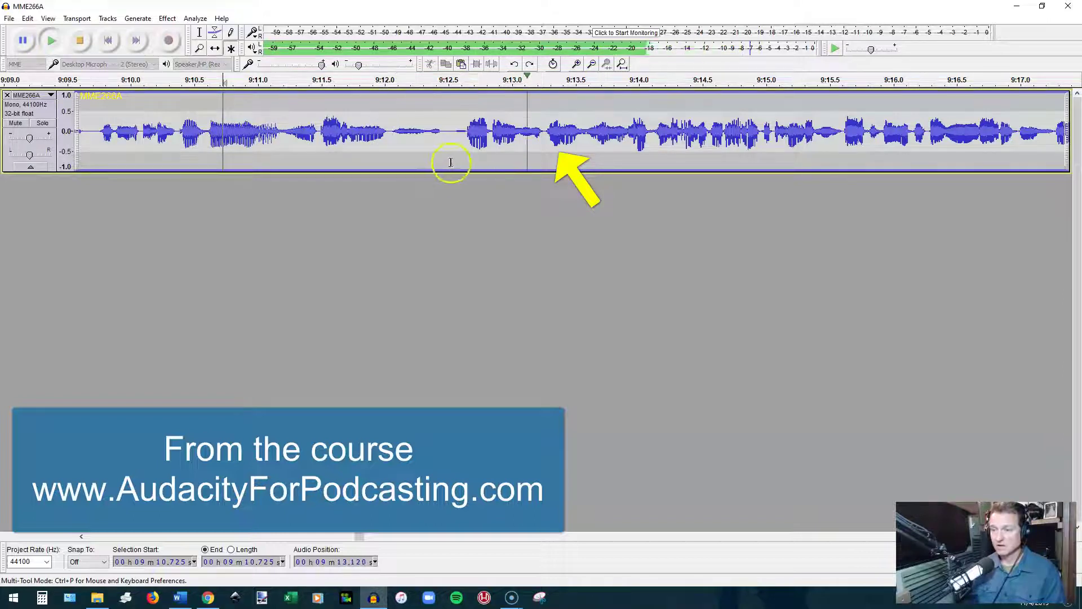
left_click(457, 133)
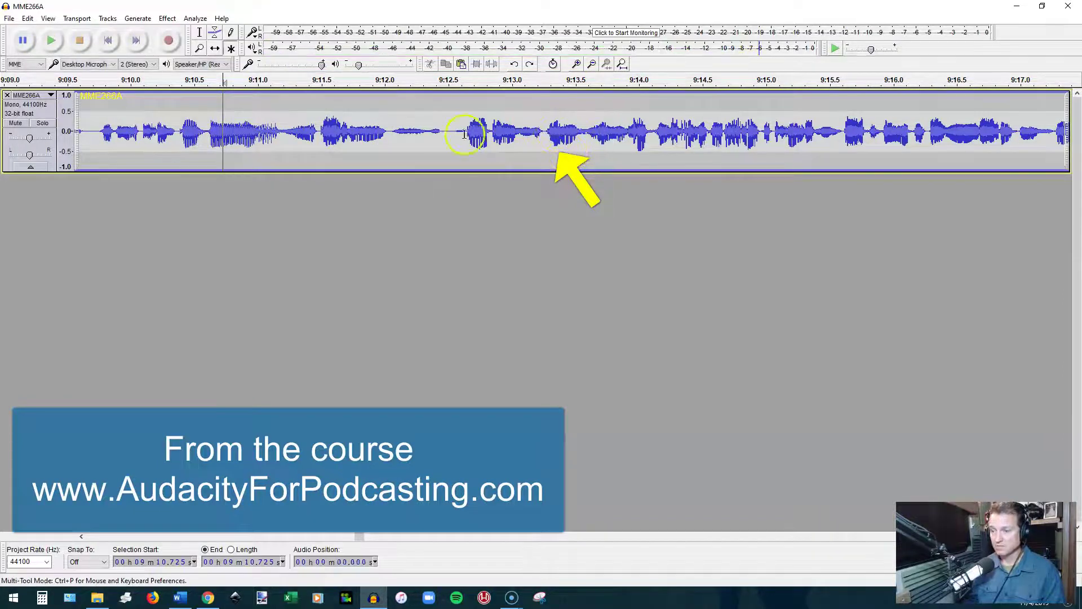
- Delete the unwanted sound from 9:13.266 to 9:13.510
scroll(582, 139, "up", 1)
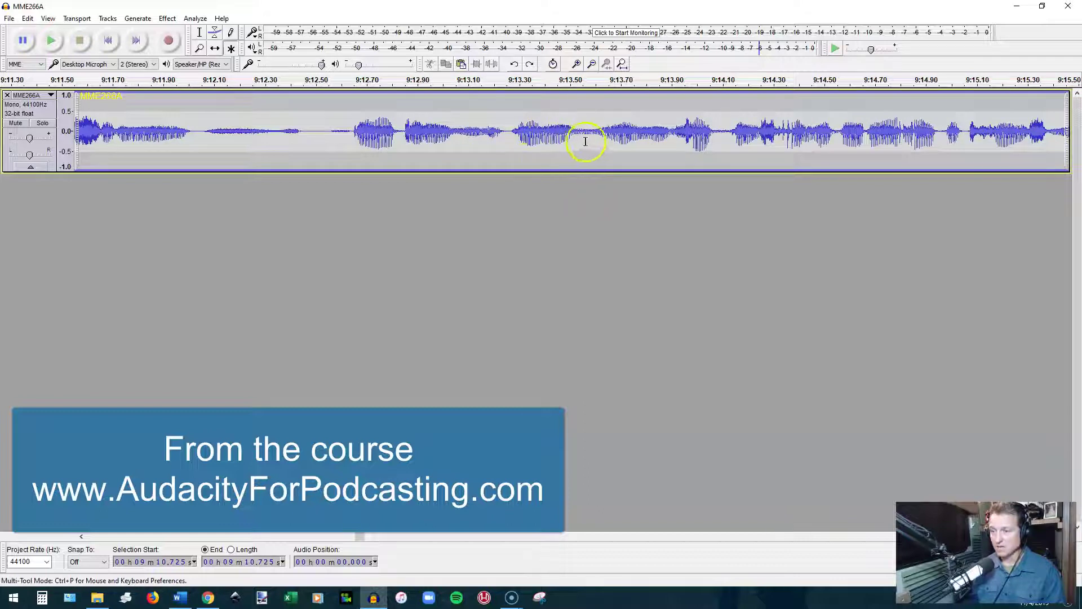
scroll(586, 139, "up", 1)
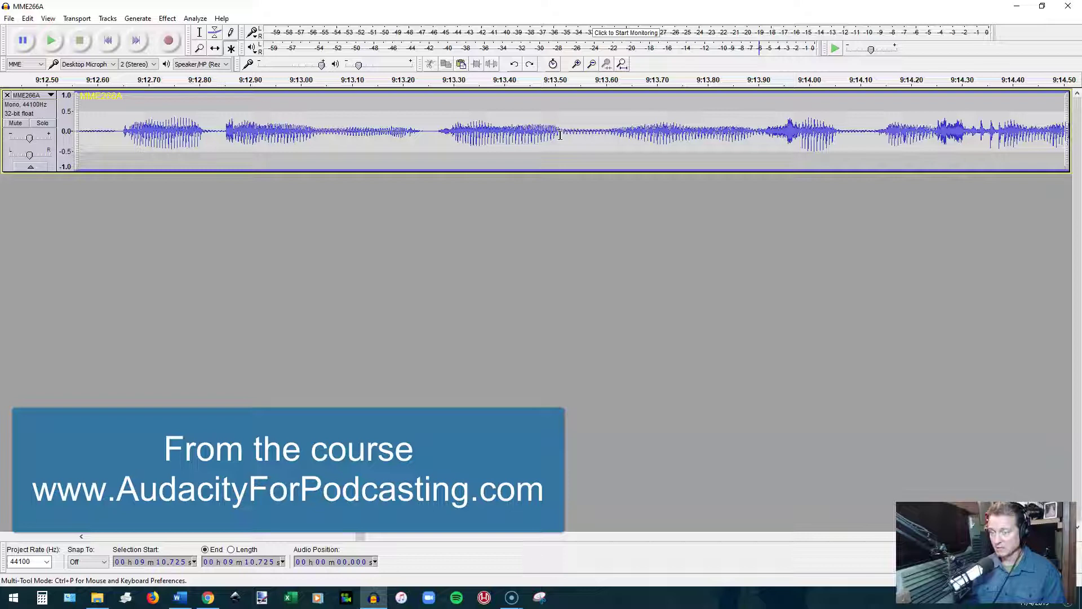
left_click_drag(560, 135, 437, 139)
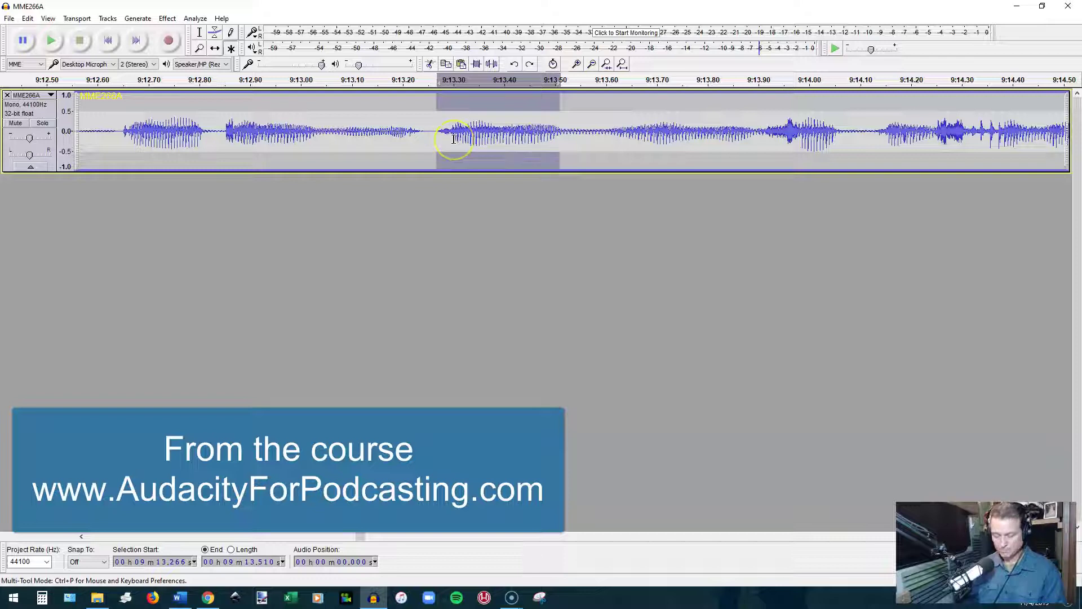
key("Left")
scroll(454, 141, "down", 2)
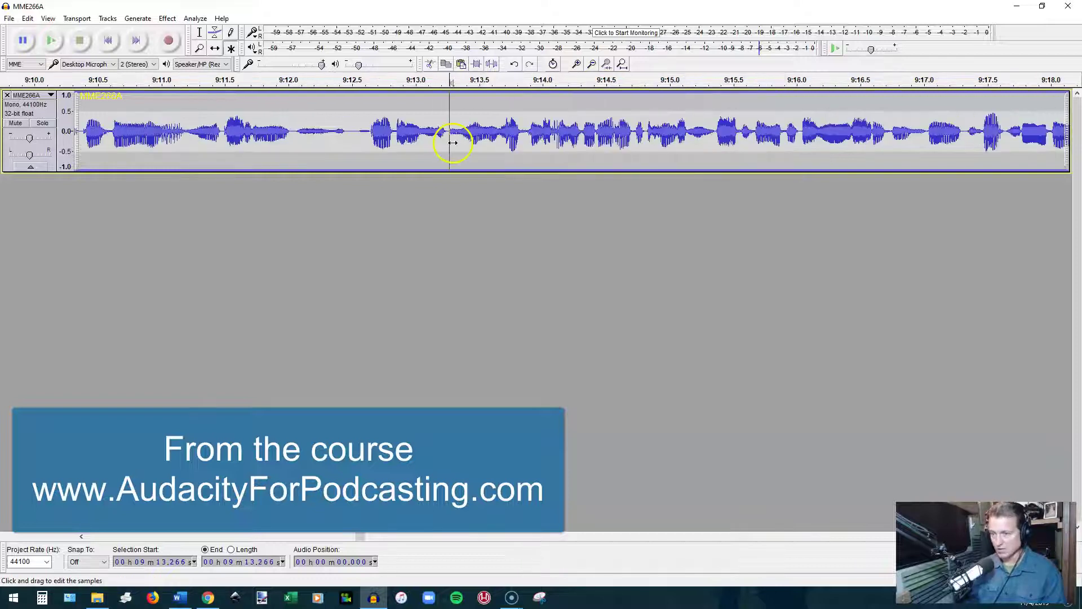
- Play back the join of the cut from 9:12.100 and again from about 9:13.07
left_click(301, 137)
key("space")
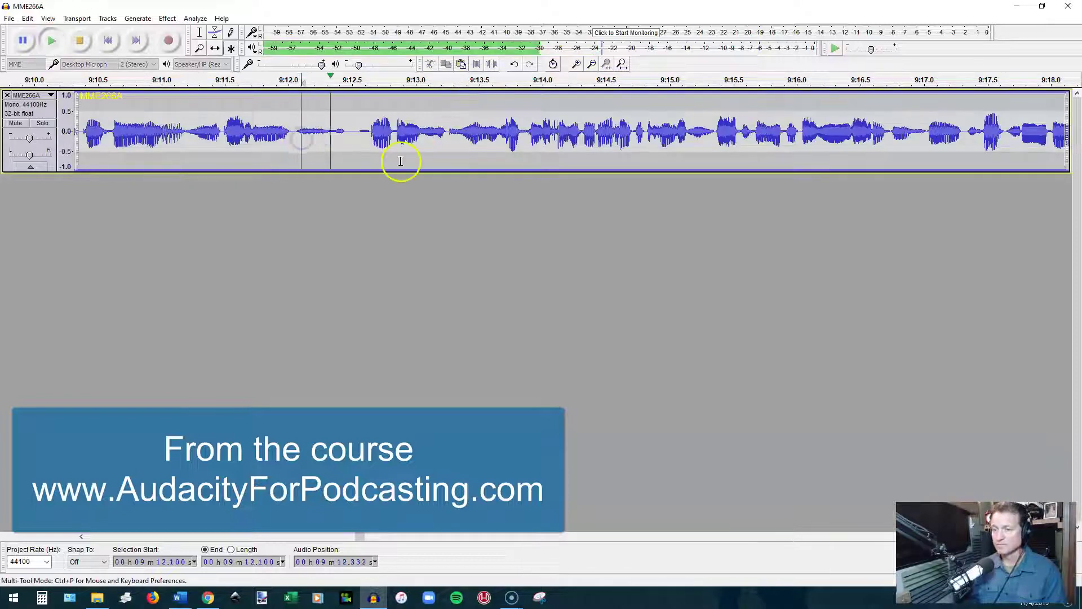
key("space")
scroll(453, 135, "up", 3)
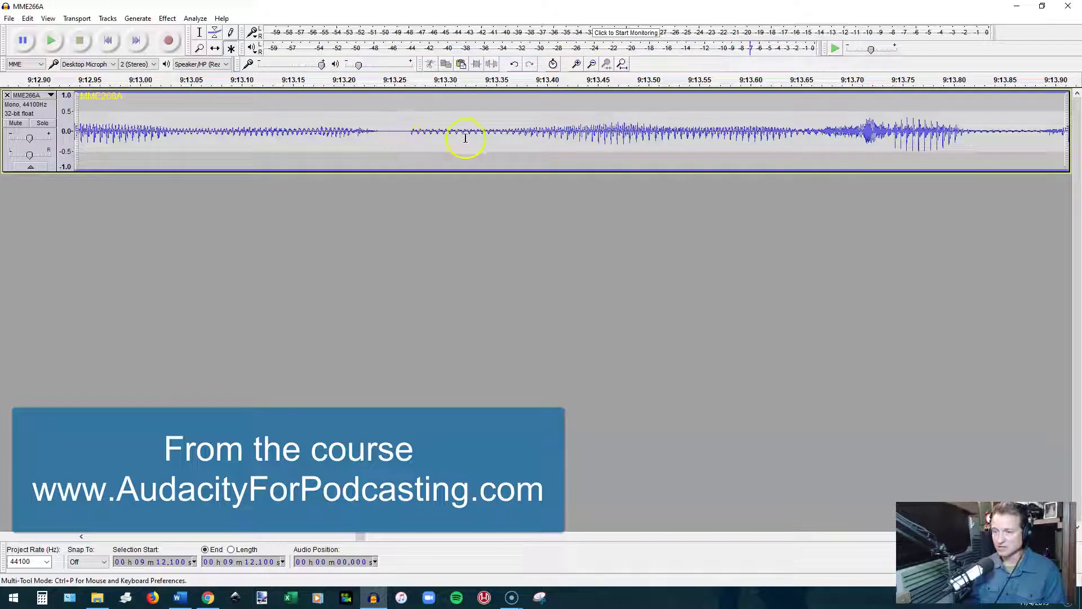
left_click(217, 129)
key("space")
key("space")
- Apply a Fade In right after the cut, from 9:13.262 to 9:13.364, and play back the join from 9:12.458
left_click_drag(510, 133, 407, 143)
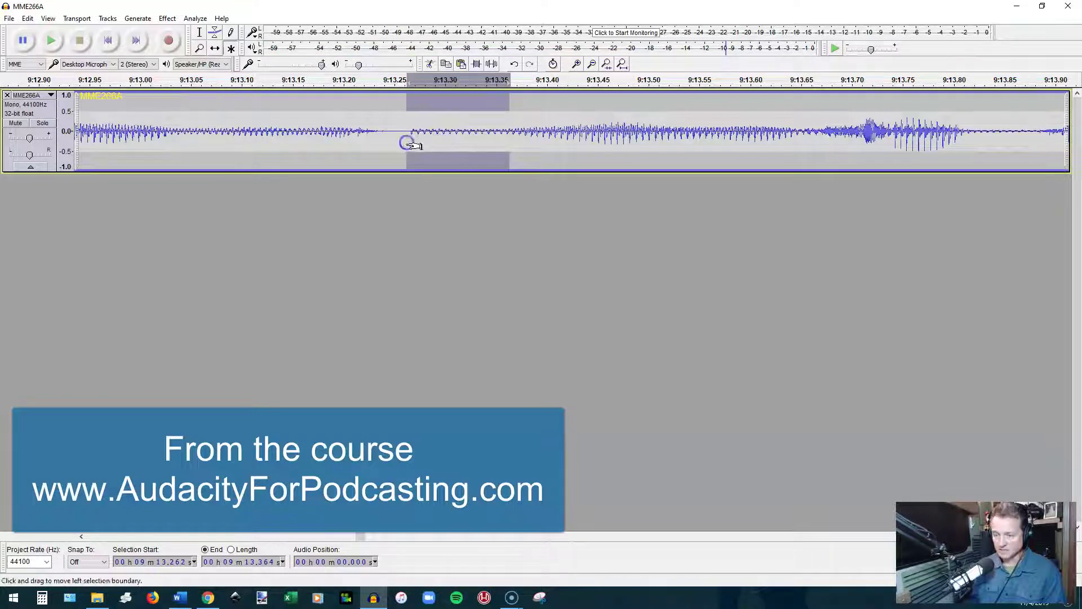
scroll(409, 143, "down", 3, "ctrl")
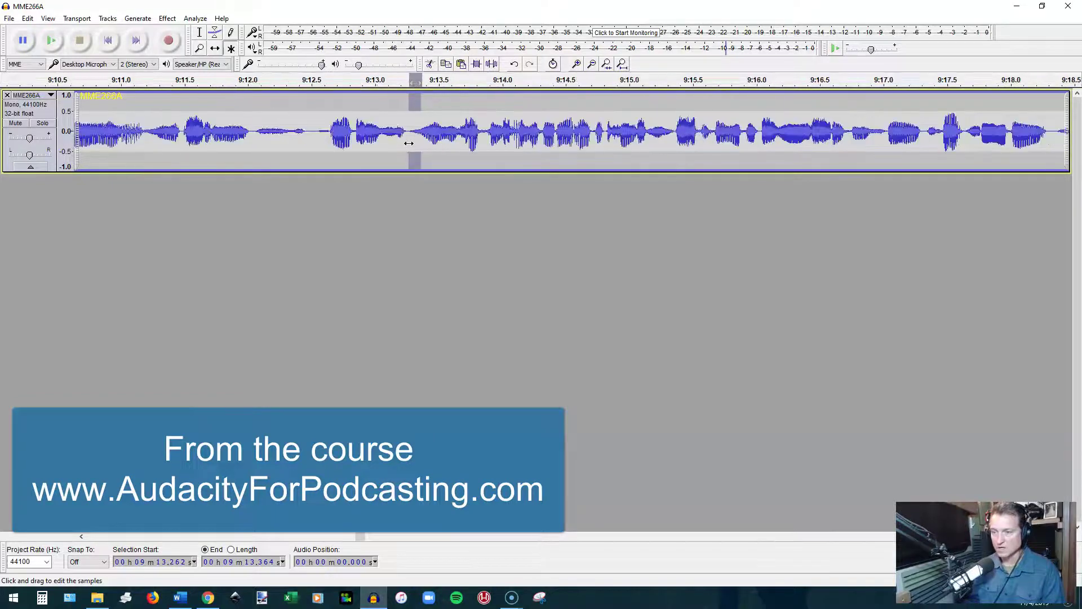
left_click(307, 137)
key("space")
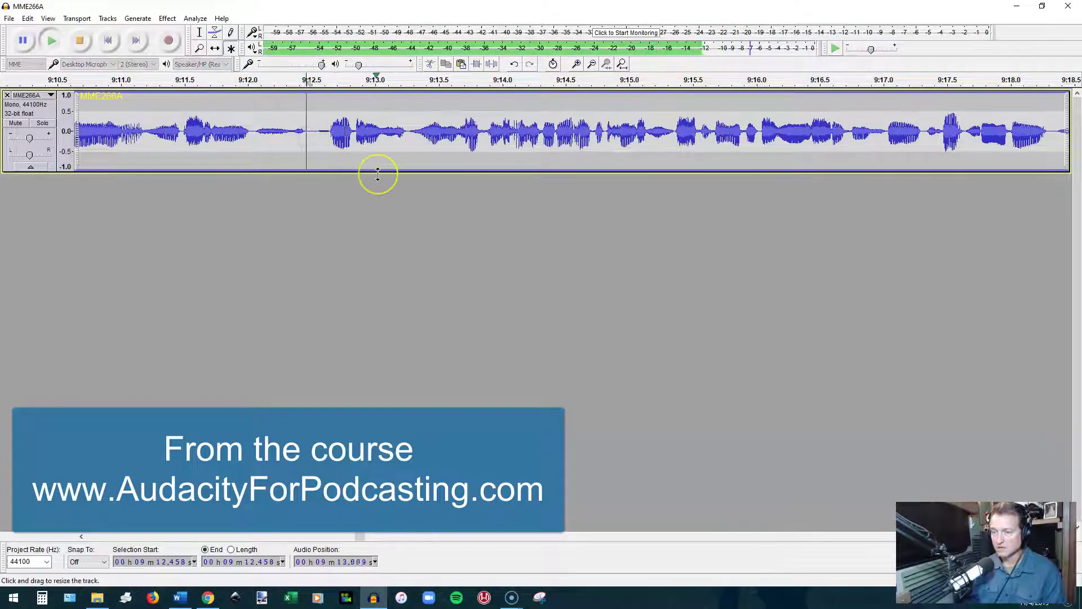
key("space")
- Play back the faded join from 9:11.079 and place the cursor at the join, at 9:13.269
left_click(131, 133)
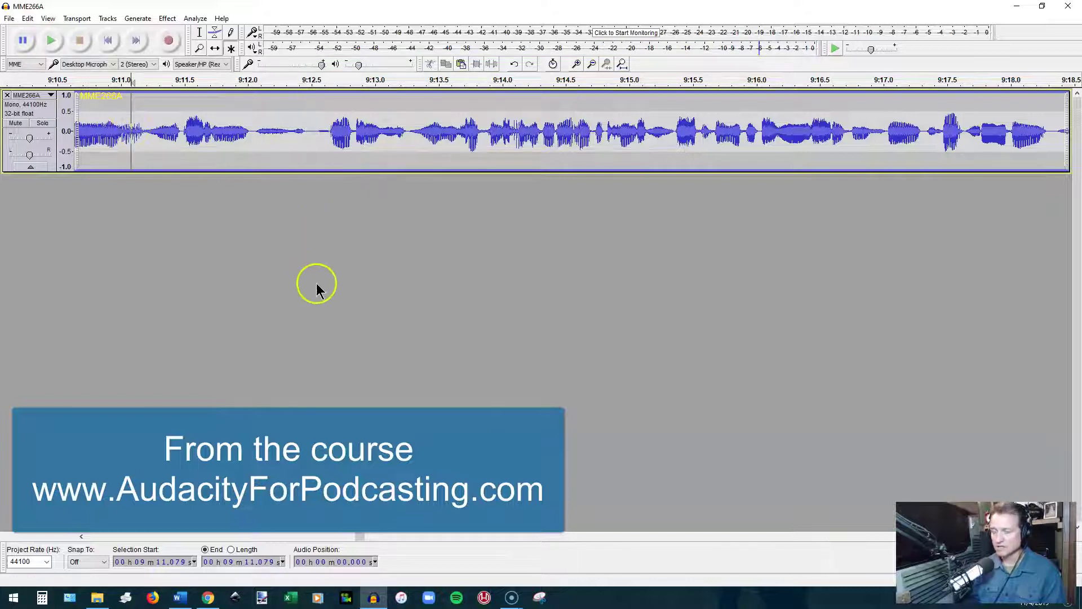
key("space")
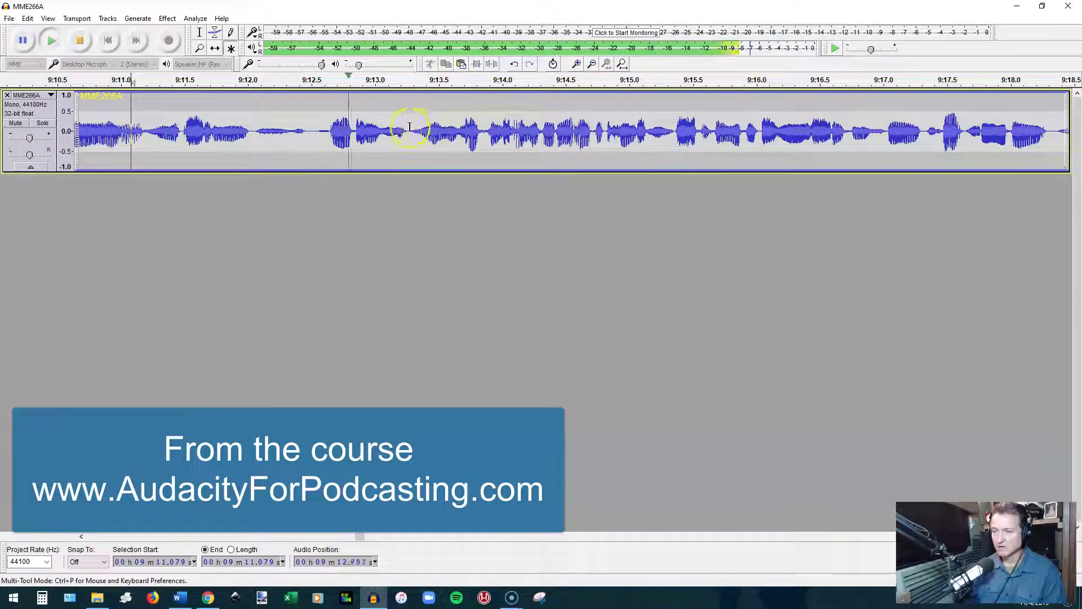
key("space")
left_click(409, 134)
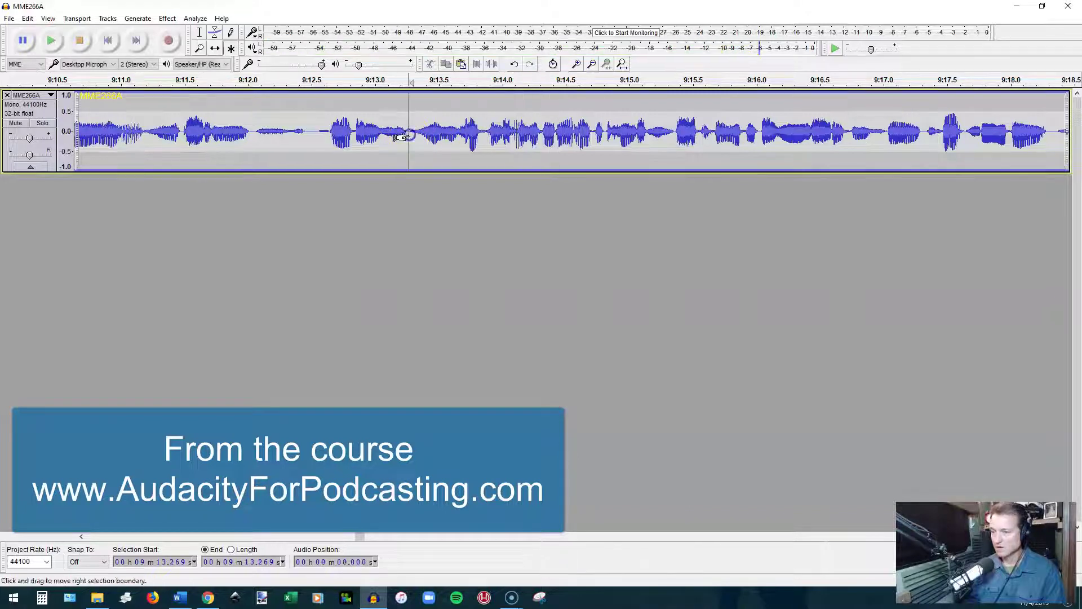